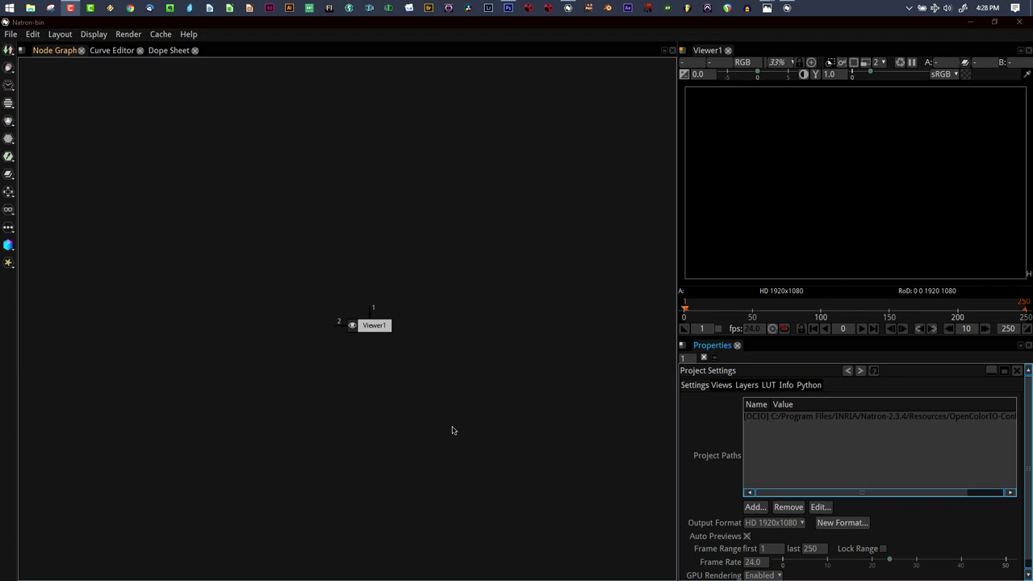
- Read in the VolcanoPlate_####.tif sequence from the VFX Plate folder
{"action": "left_click", "coordinate": [352, 146]}
{"action": "key", "text": "r"}
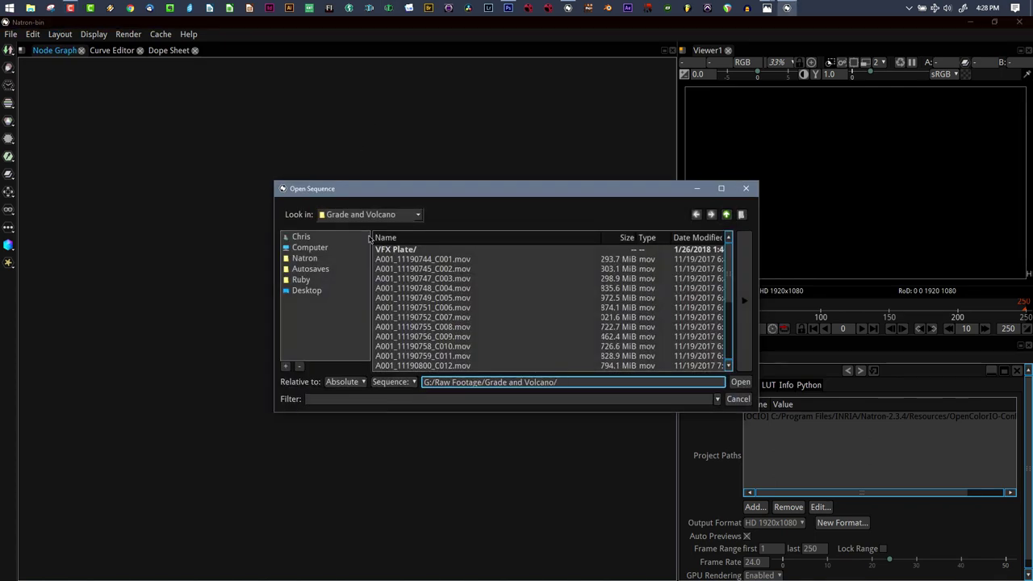
{"action": "double_click", "coordinate": [395, 250]}
{"action": "left_click", "coordinate": [397, 251]}
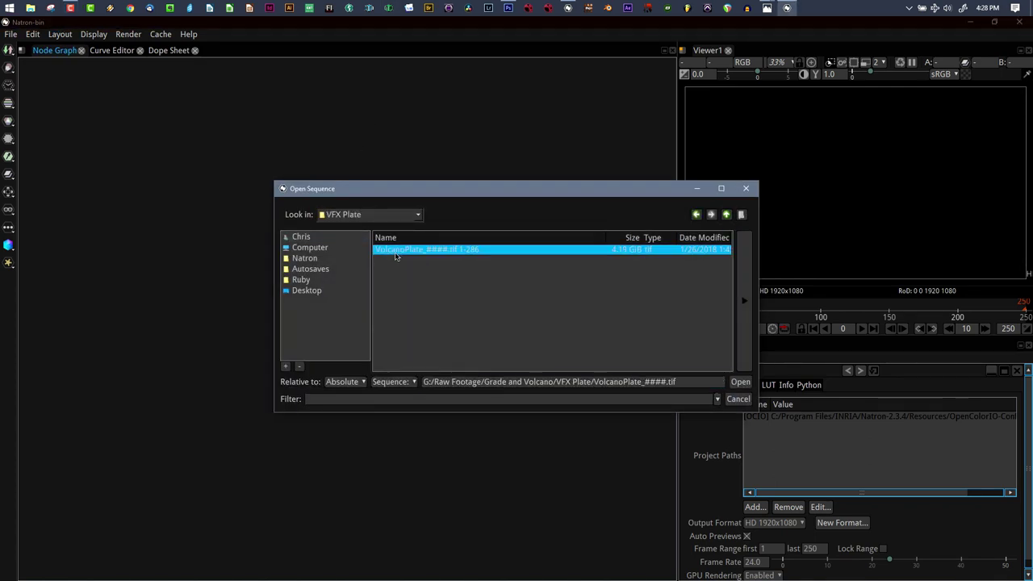
{"action": "left_click", "coordinate": [739, 382]}
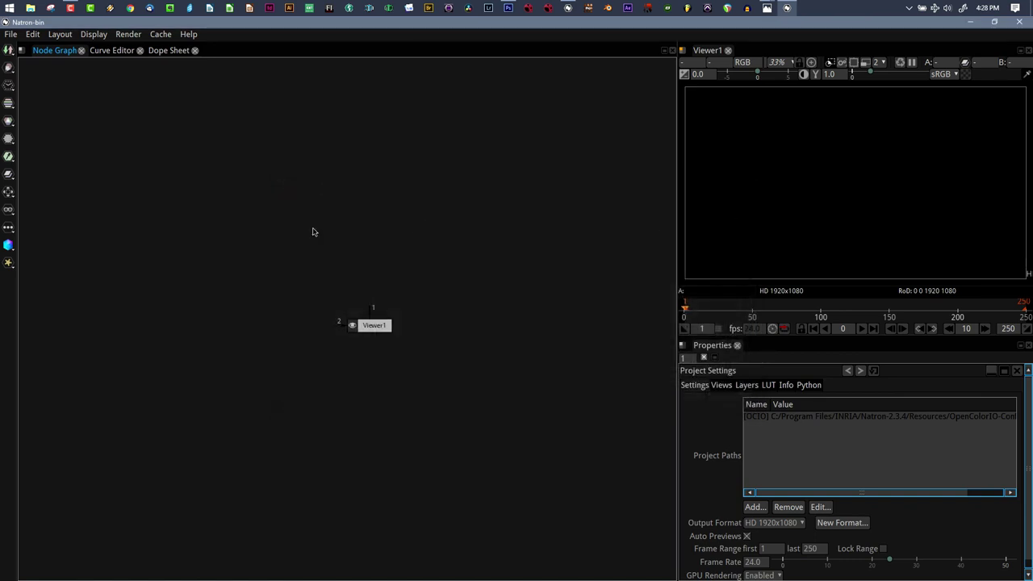
- Position Read1 at the top of the node graph and connect it to the viewer
{"action": "left_click_drag", "start_coordinate": [373, 160], "coordinate": [355, 148]}
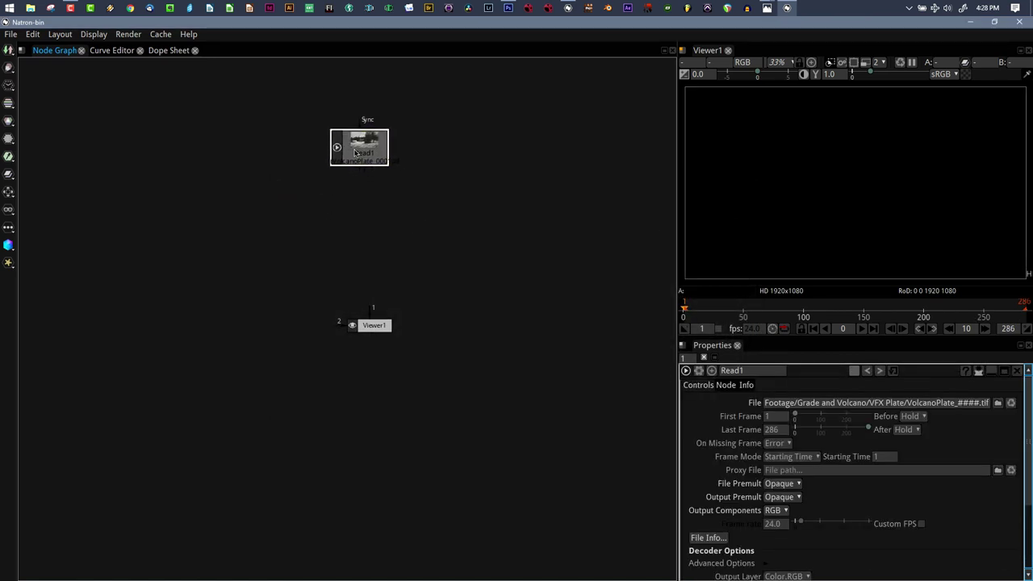
{"action": "key", "text": "1"}
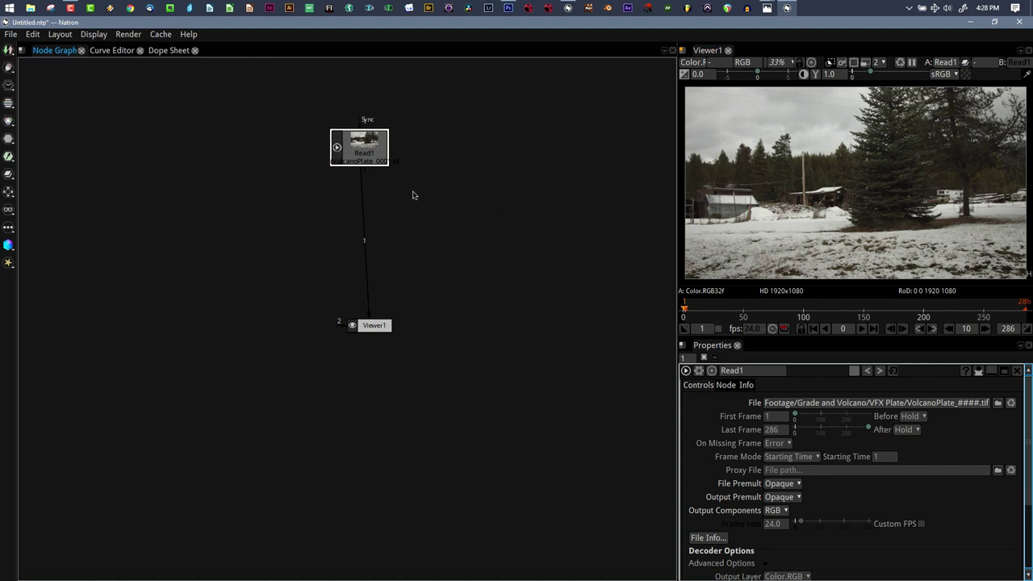
{"action": "left_click_drag", "start_coordinate": [367, 149], "coordinate": [376, 148]}
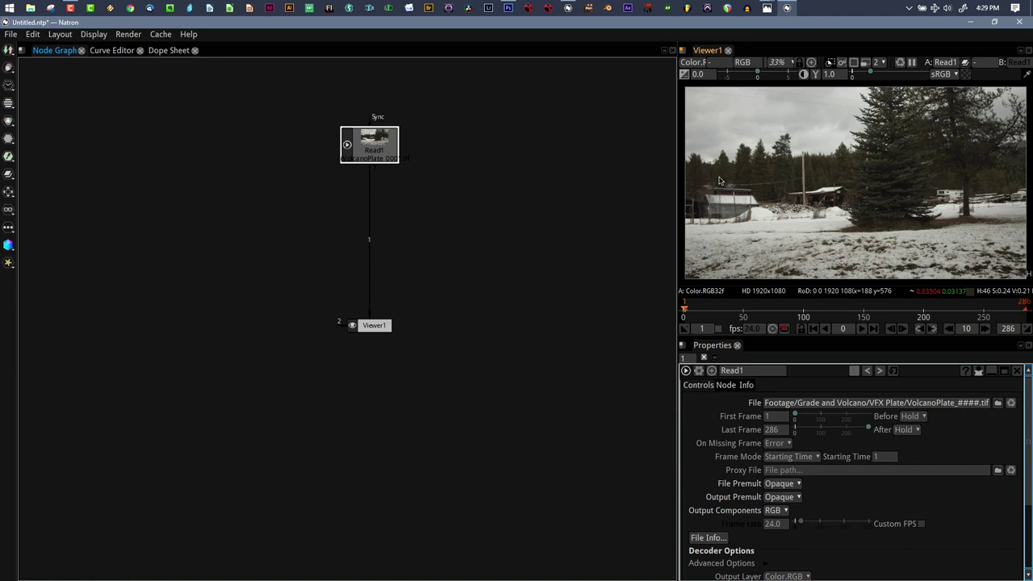
- Read in T2i Volcano.MOV from the Grade and Volcano folder and place Read2 left of Read1
{"action": "left_click", "coordinate": [235, 158]}
{"action": "key", "text": "r"}
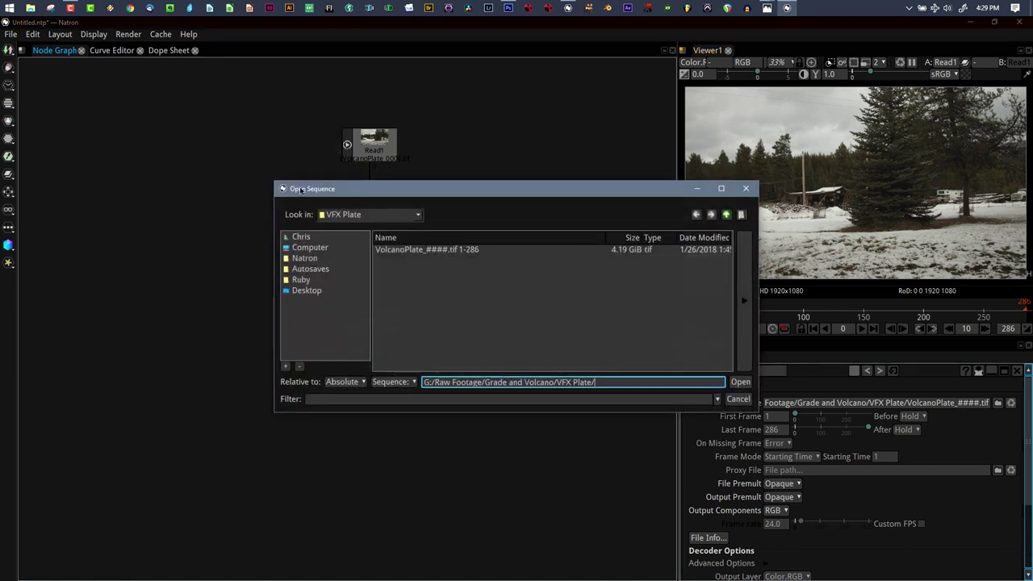
{"action": "left_click", "coordinate": [725, 214]}
{"action": "scroll", "coordinate": [462, 301], "scroll_direction": "down", "scroll_amount": 5}
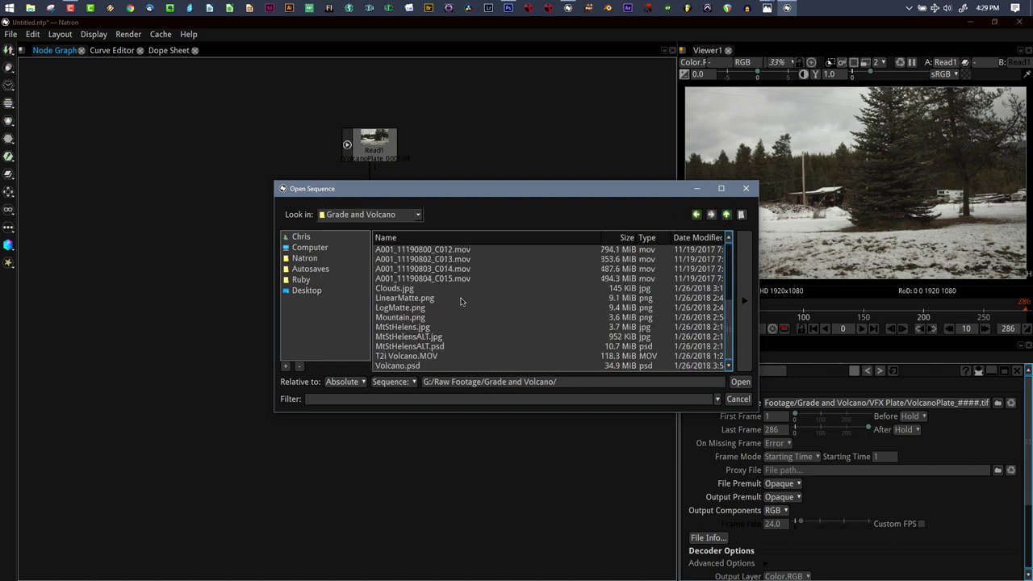
{"action": "left_click", "coordinate": [416, 356]}
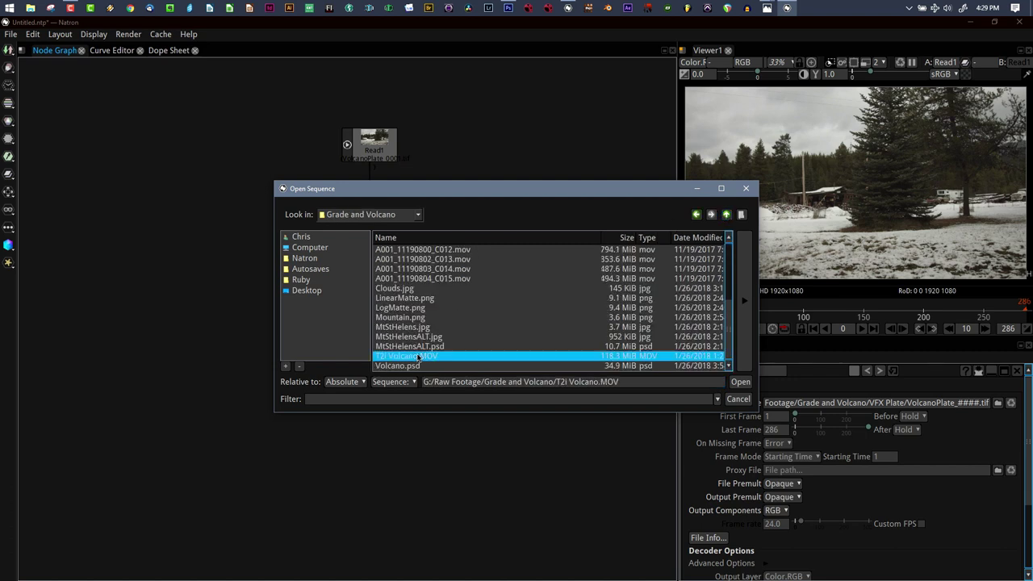
{"action": "left_click", "coordinate": [740, 382]}
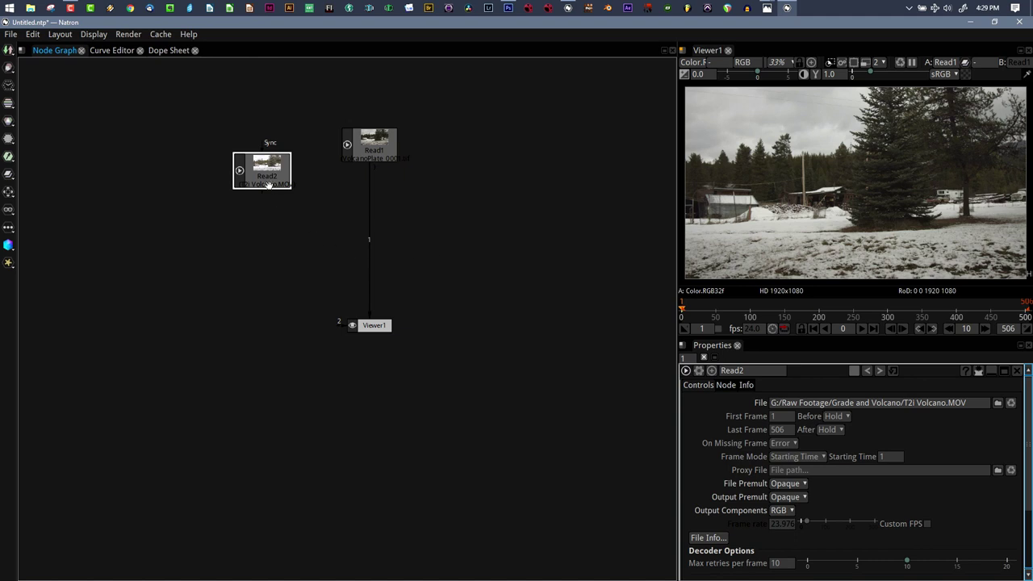
{"action": "left_click_drag", "start_coordinate": [268, 185], "coordinate": [245, 175]}
- Compare Read2 and Read1 in the viewer, zooming in on the footage
{"action": "key", "text": "1"}
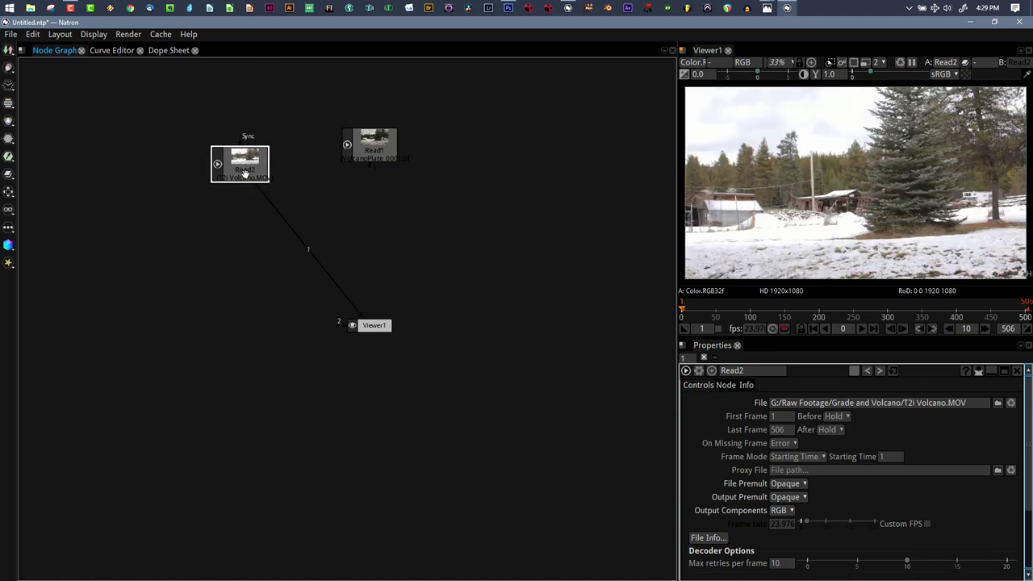
{"action": "scroll", "coordinate": [835, 176], "scroll_direction": "up", "scroll_amount": 10}
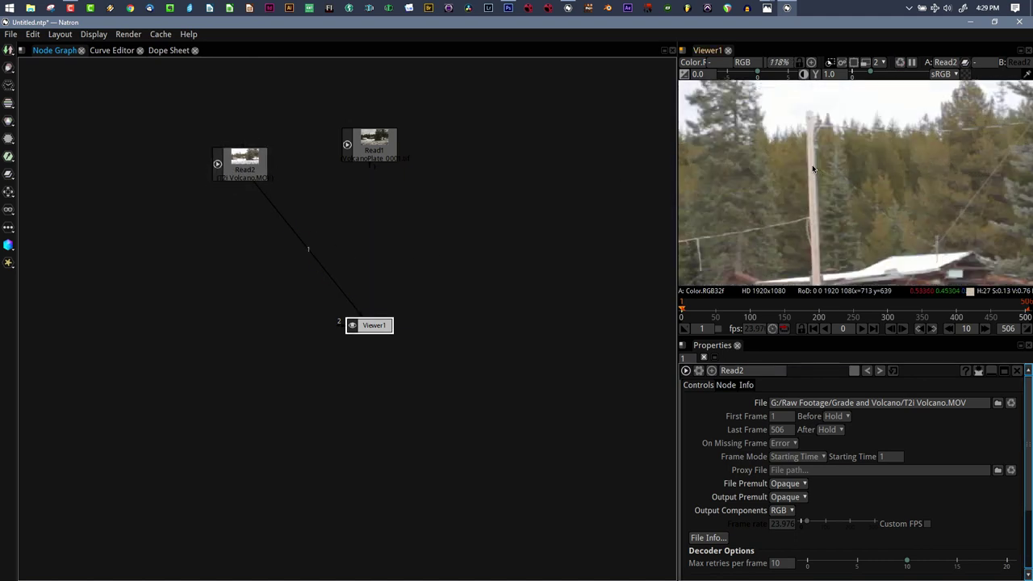
{"action": "scroll", "coordinate": [813, 169], "scroll_direction": "down", "scroll_amount": 2}
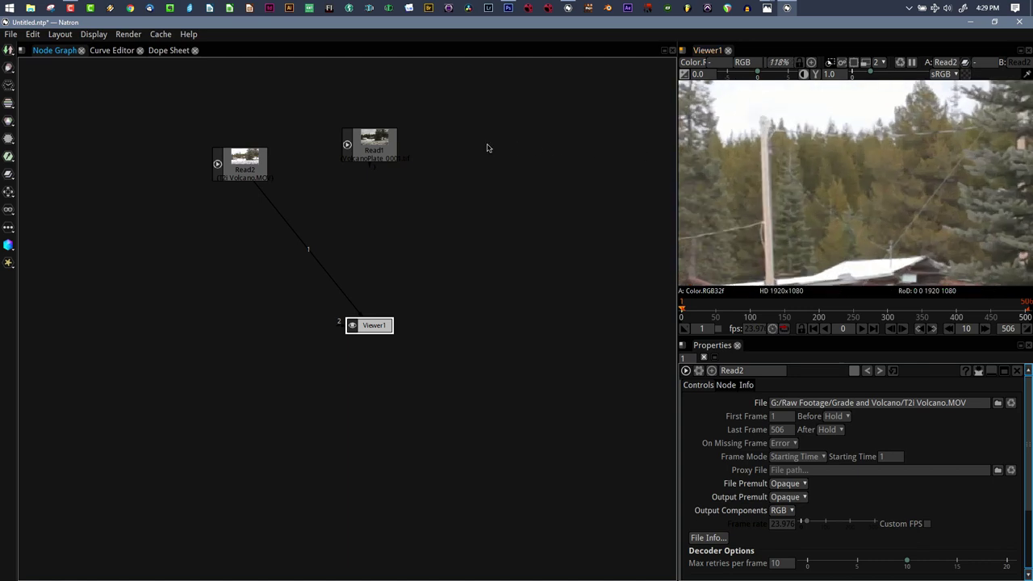
{"action": "left_click", "coordinate": [381, 146]}
{"action": "key", "text": "1"}
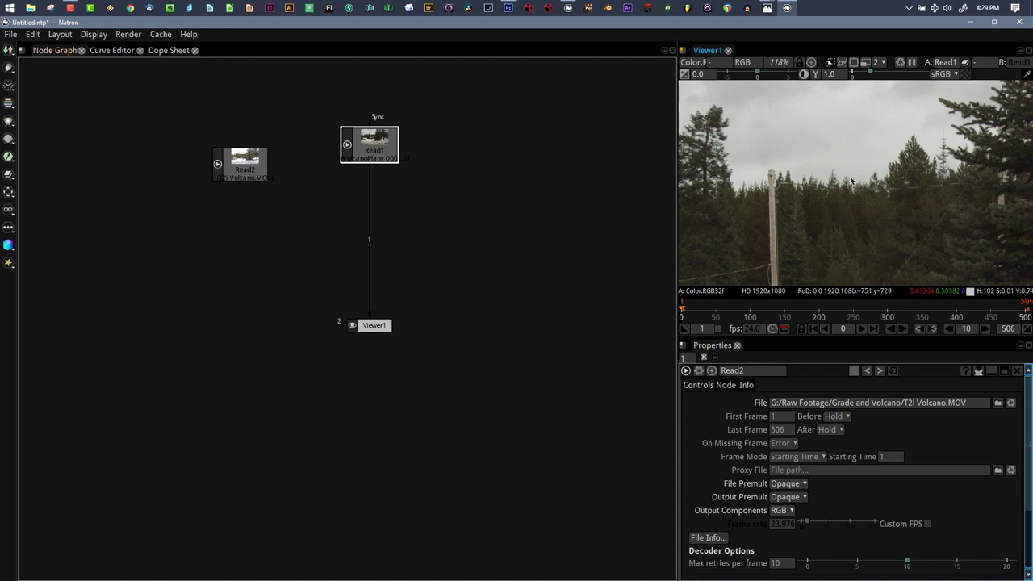
{"action": "left_click", "coordinate": [237, 176]}
{"action": "key", "text": "1"}
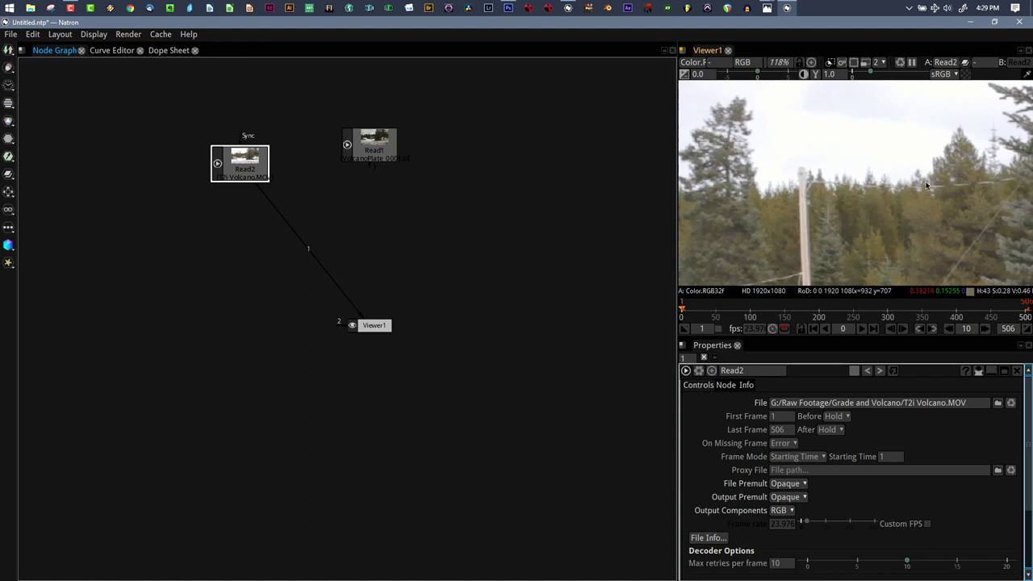
{"action": "scroll", "coordinate": [767, 173], "scroll_direction": "up", "scroll_amount": 4}
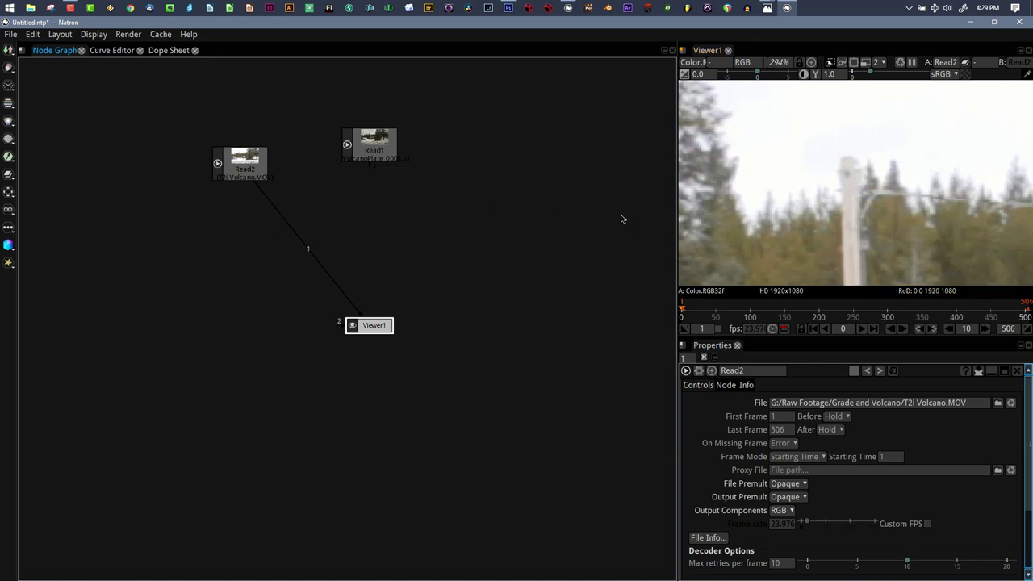
- Keep switching between Read1 and Read2 to compare, then fit the image in the viewer
{"action": "left_click", "coordinate": [362, 147]}
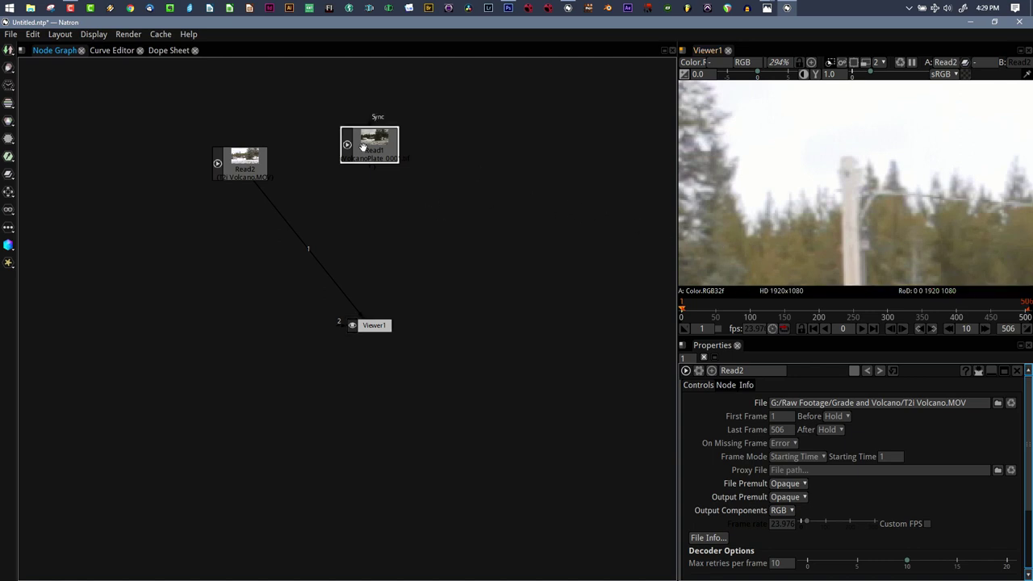
{"action": "key", "text": "1"}
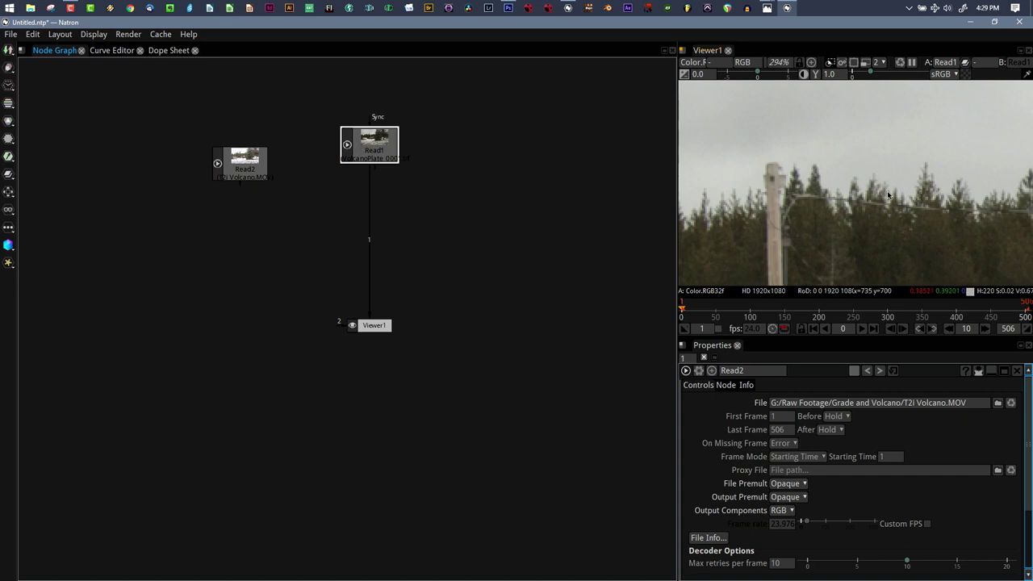
{"action": "scroll", "coordinate": [883, 190], "scroll_direction": "up", "scroll_amount": 6}
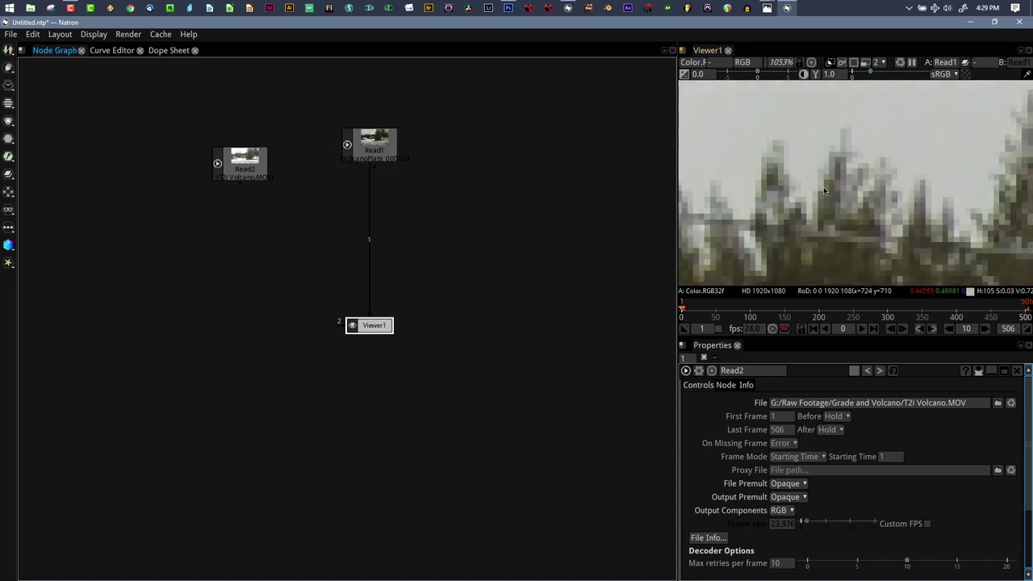
{"action": "scroll", "coordinate": [823, 191], "scroll_direction": "down", "scroll_amount": 8}
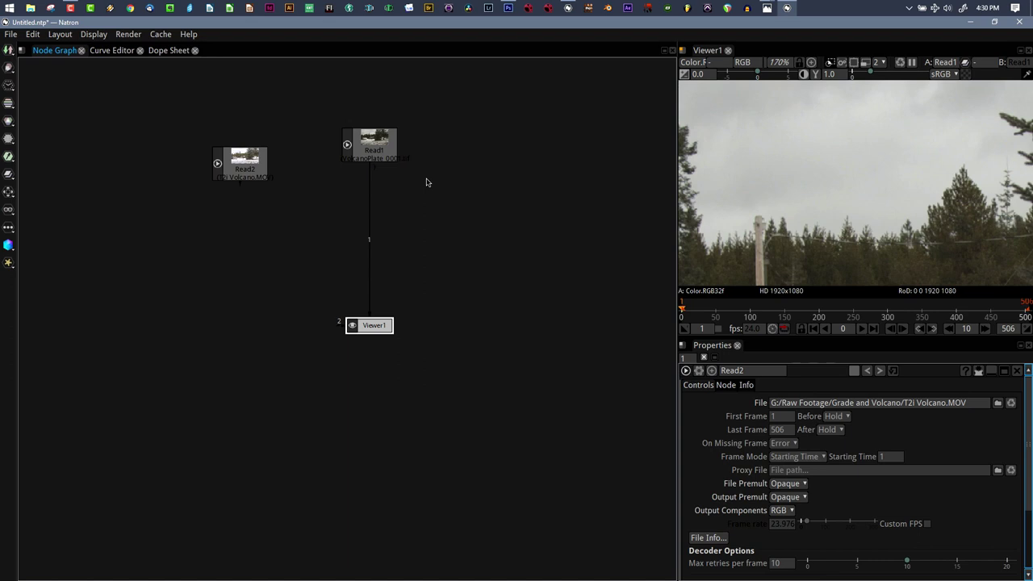
{"action": "left_click", "coordinate": [230, 171]}
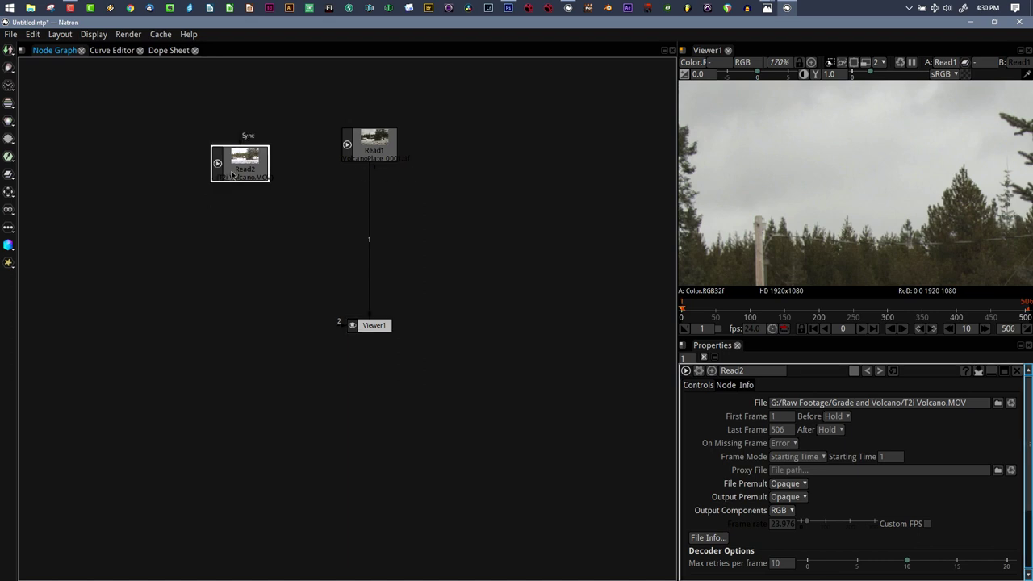
{"action": "key", "text": "1"}
{"action": "scroll", "coordinate": [714, 211], "scroll_direction": "down", "scroll_amount": 5}
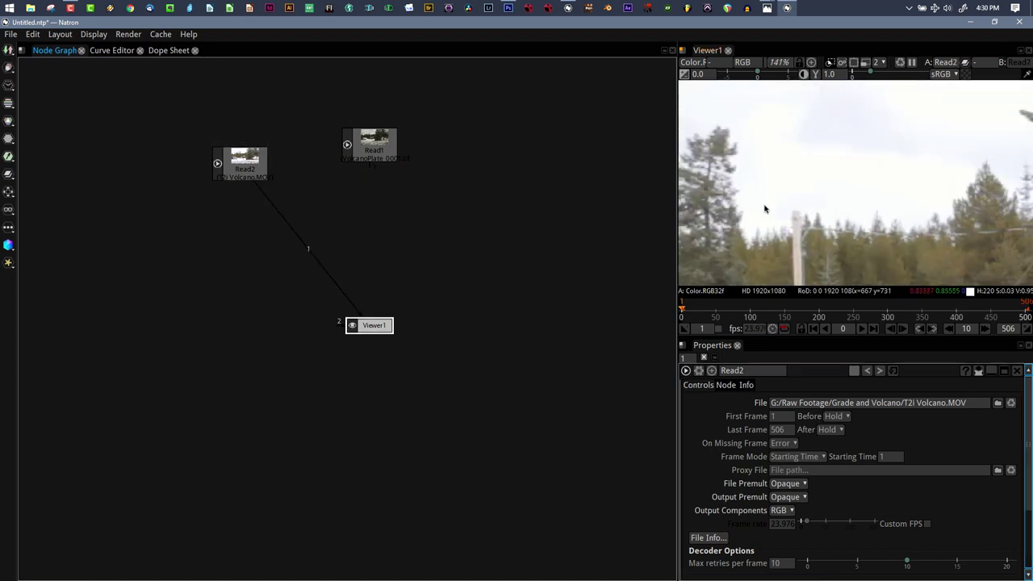
{"action": "left_click", "coordinate": [370, 149]}
{"action": "key", "text": "1"}
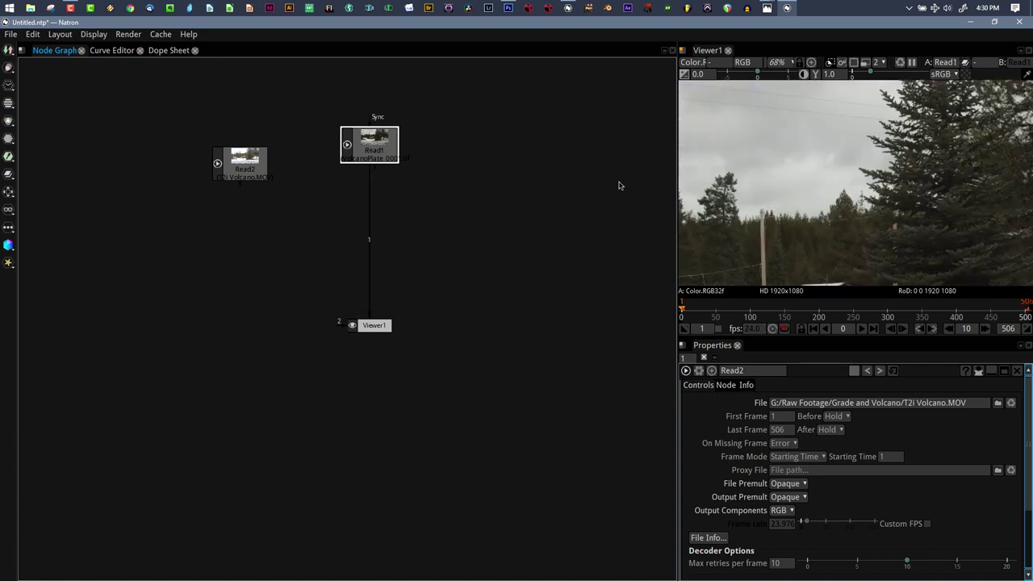
{"action": "left_click", "coordinate": [857, 209]}
{"action": "key", "text": "f"}
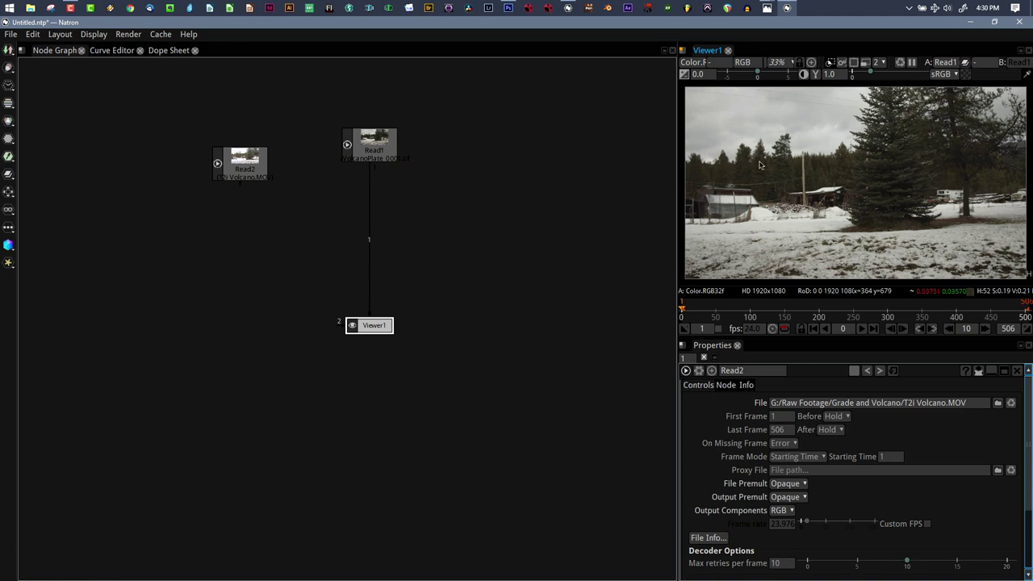
- View Read2 one last time and delete the Read2 node
{"action": "left_click", "coordinate": [239, 169]}
{"action": "key", "text": "1"}
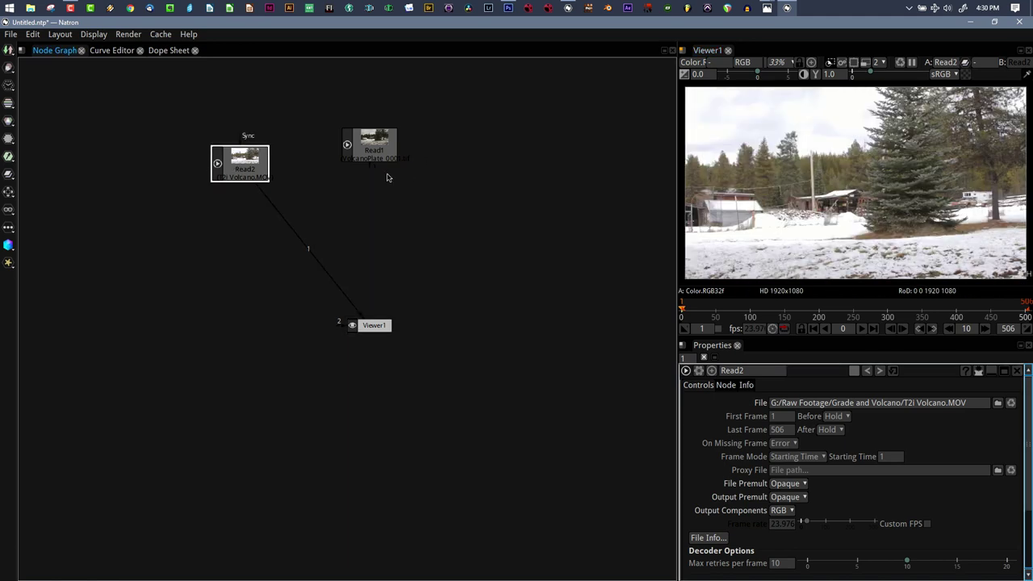
{"action": "key", "text": "Delete"}
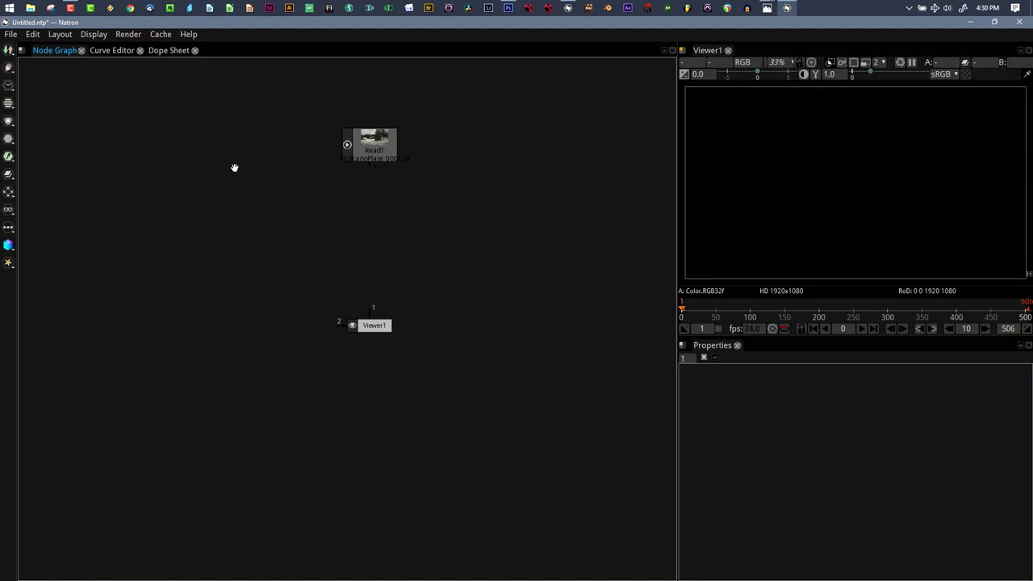
- Add a Shuffle node aligned under Read1 and disable it
{"action": "left_click", "coordinate": [375, 150]}
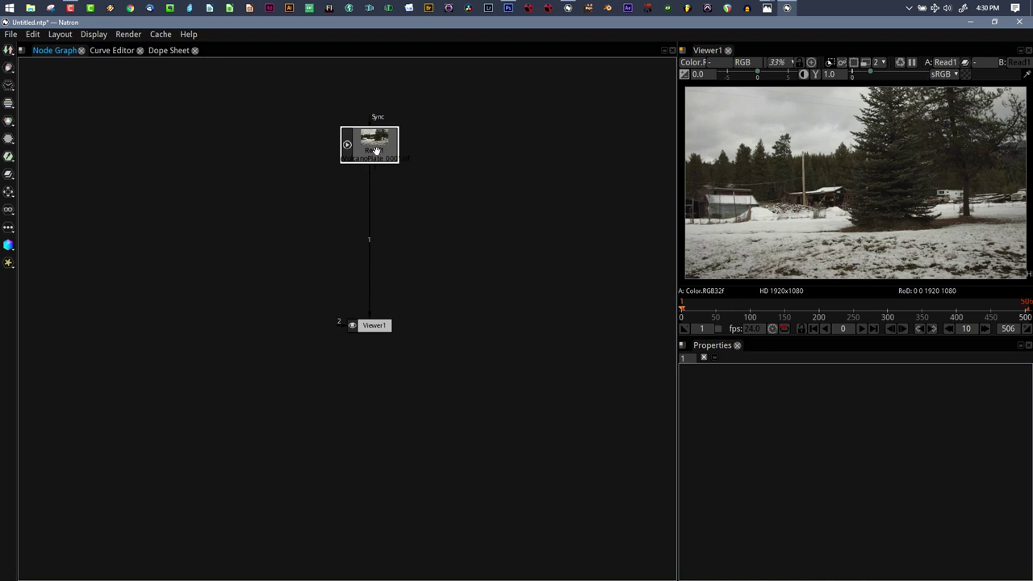
{"action": "key", "text": "Tab"}
{"action": "type", "text": "shuf"}
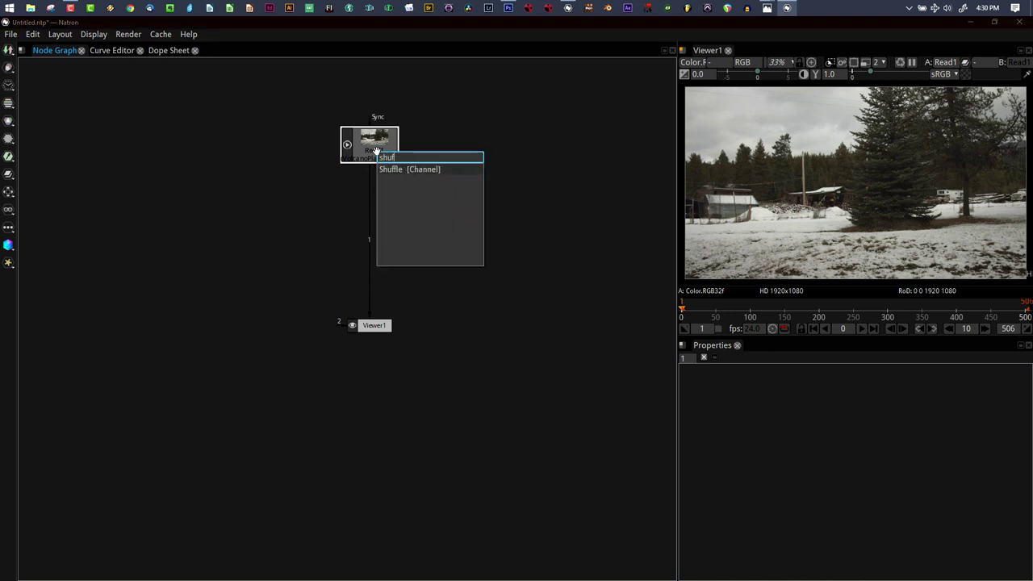
{"action": "key", "text": "Return"}
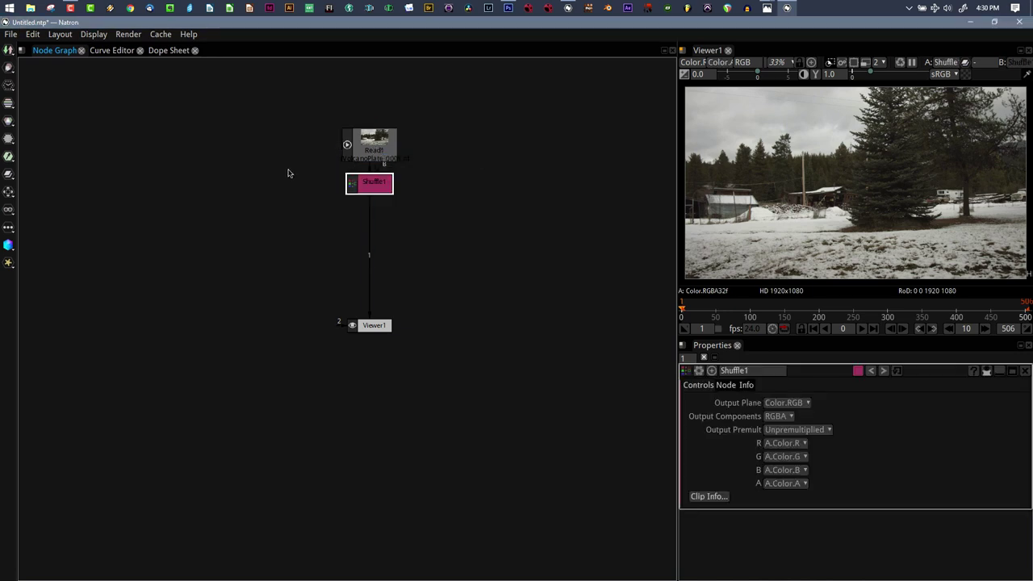
{"action": "left_click_drag", "start_coordinate": [363, 185], "coordinate": [363, 180]}
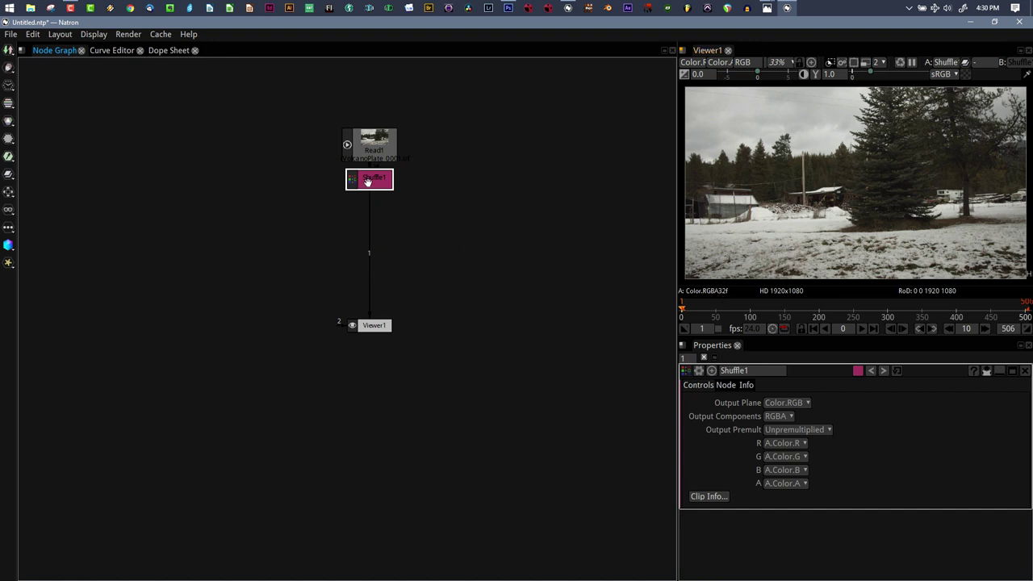
{"action": "key", "text": "d"}
{"action": "key", "text": "d"}
- Add a Log2Lin node after Shuffle1 with Black 9, White 632 and Gamma 1
{"action": "key", "text": "Tab"}
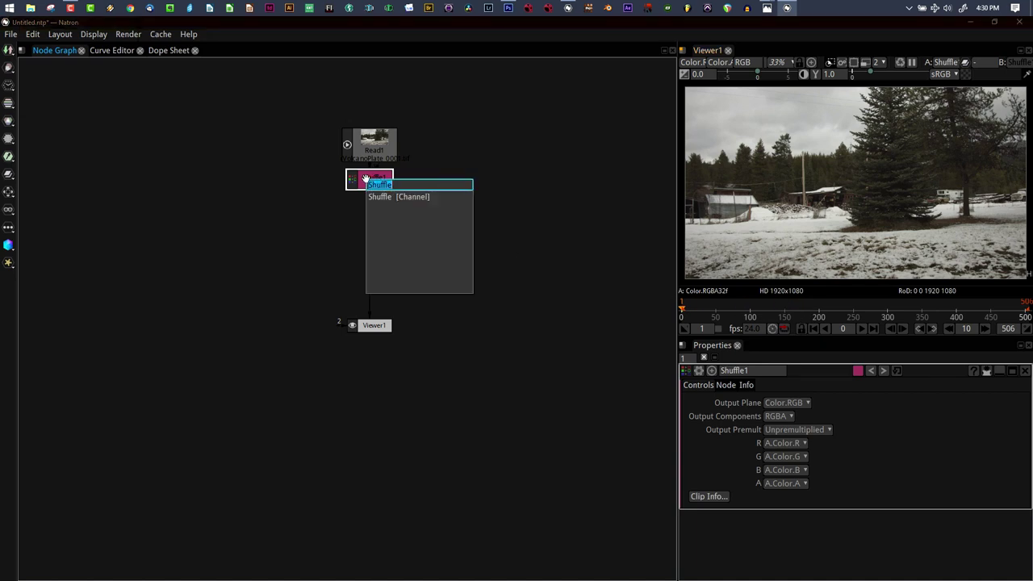
{"action": "type", "text": "lo"}
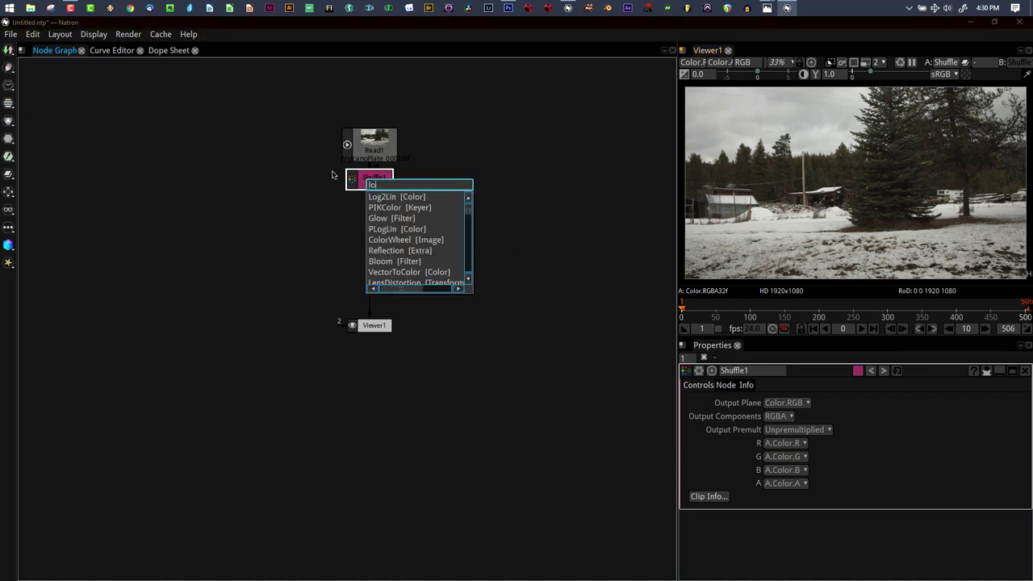
{"action": "left_click", "coordinate": [380, 199]}
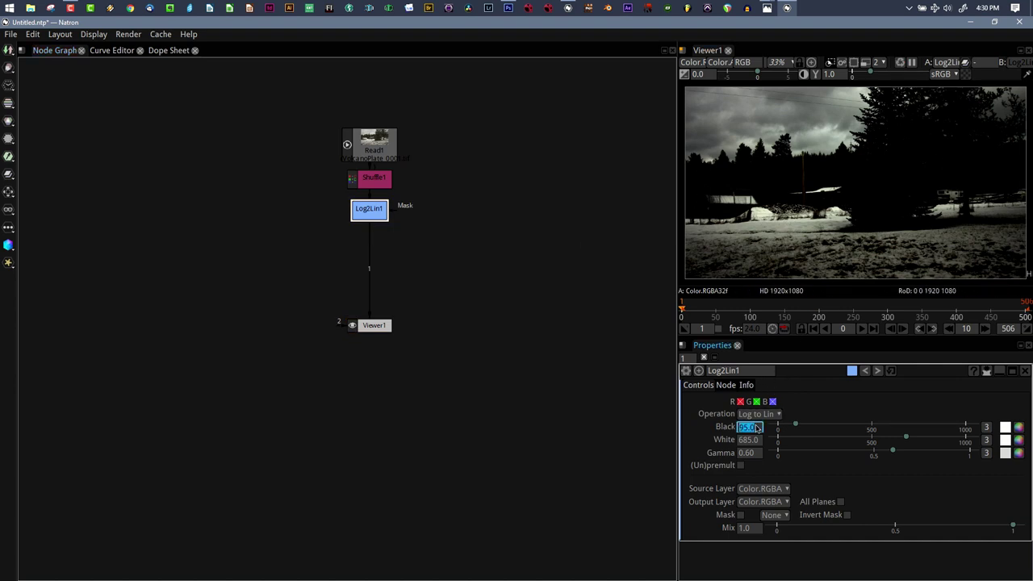
{"action": "left_click", "coordinate": [751, 426]}
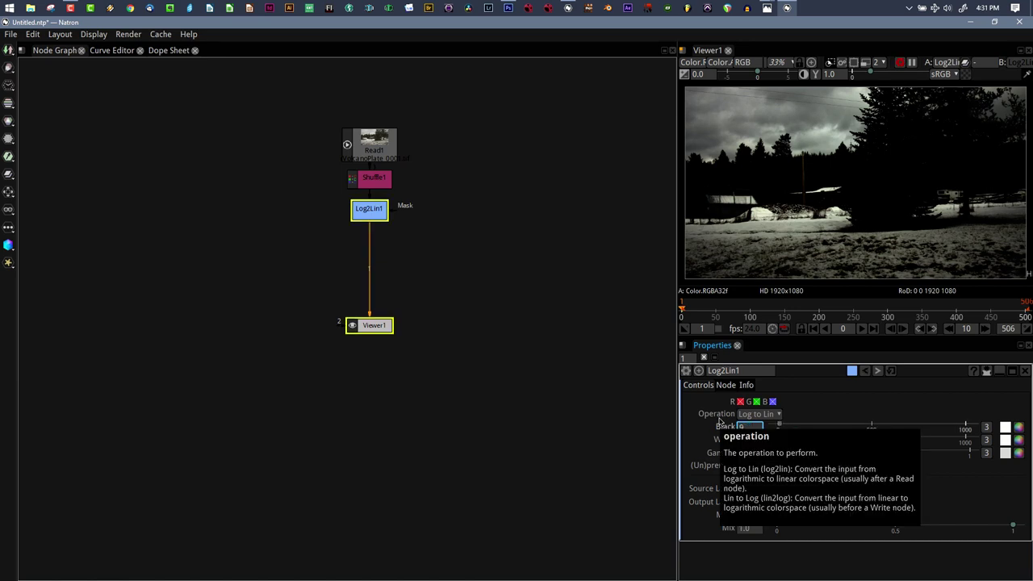
{"action": "type", "text": "9"}
{"action": "left_click", "coordinate": [756, 443]}
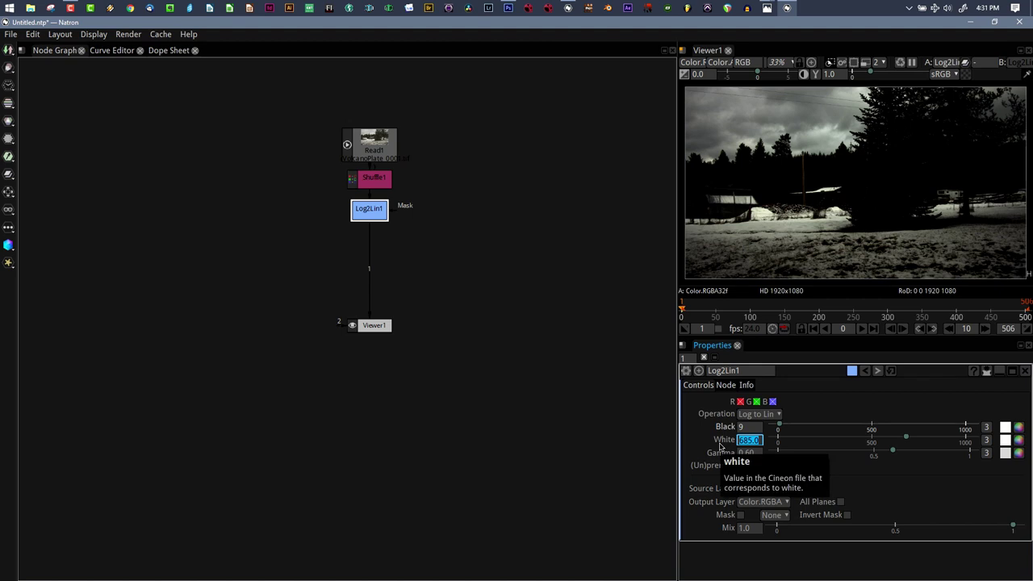
{"action": "type", "text": "632"}
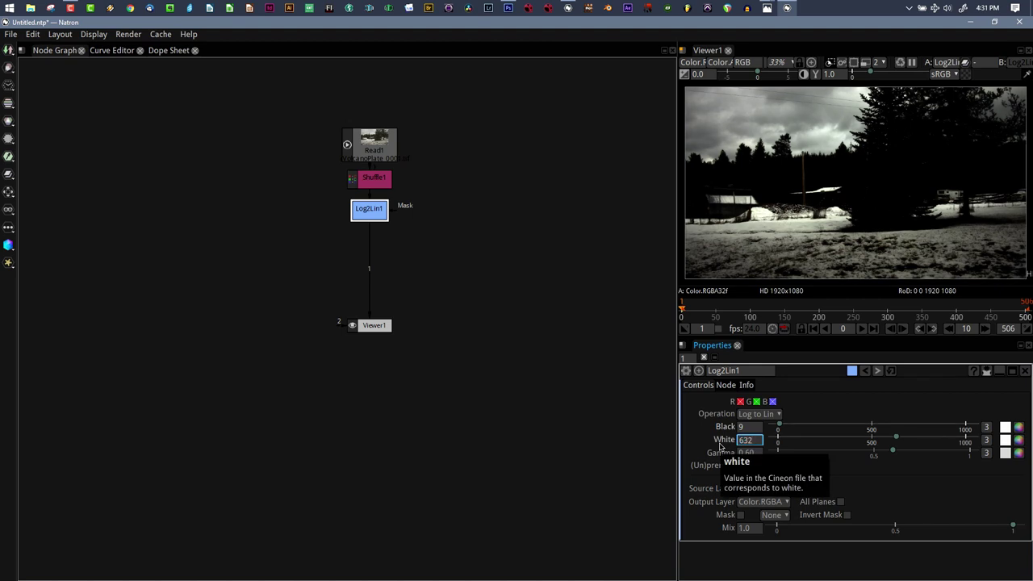
{"action": "left_click", "coordinate": [756, 455]}
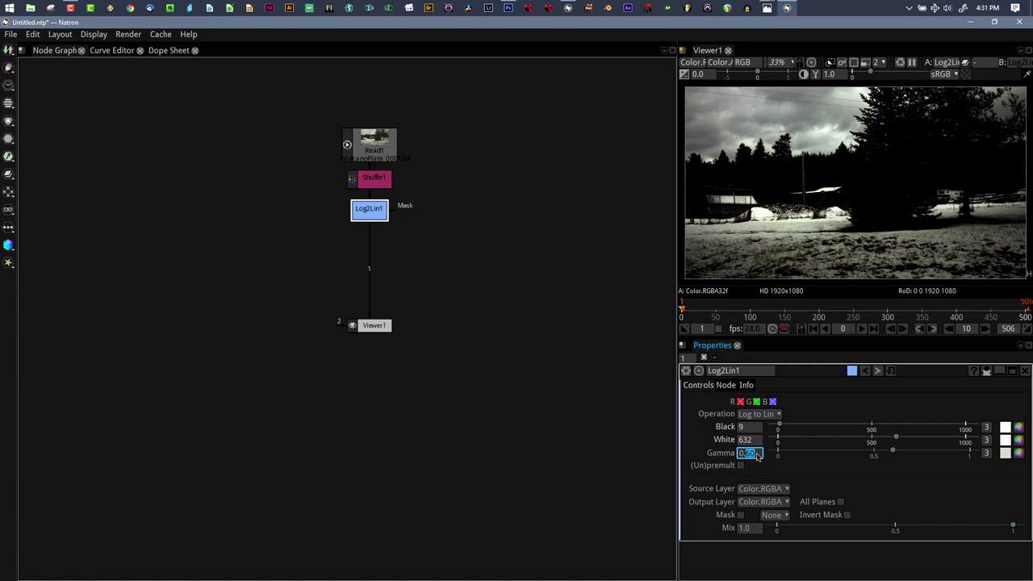
{"action": "type", "text": "1"}
{"action": "key", "text": "Return"}
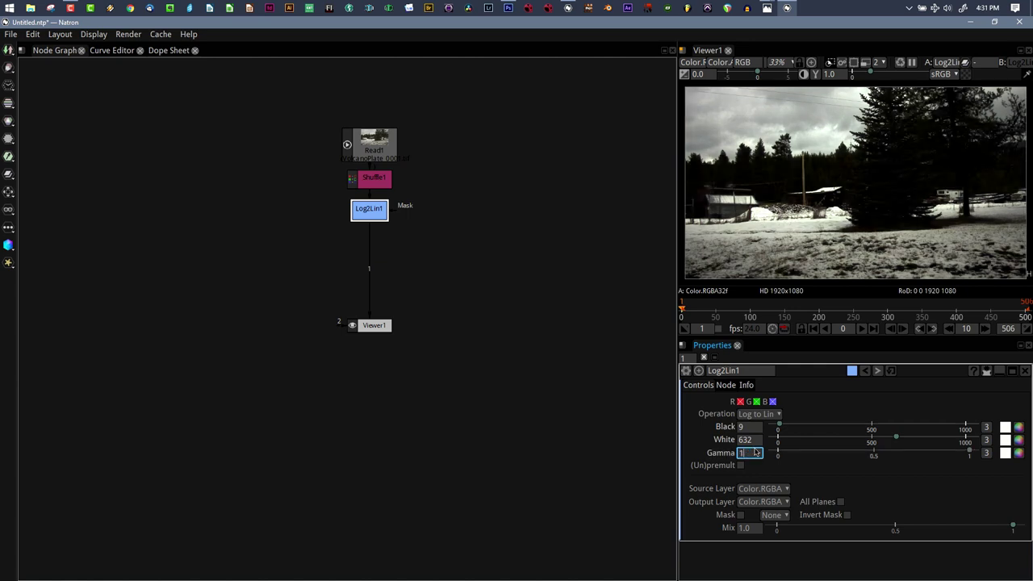
- Toggle Log2Lin1 off and on to compare, then scrub to frame 113
{"action": "left_click", "coordinate": [361, 209]}
{"action": "key", "text": "d"}
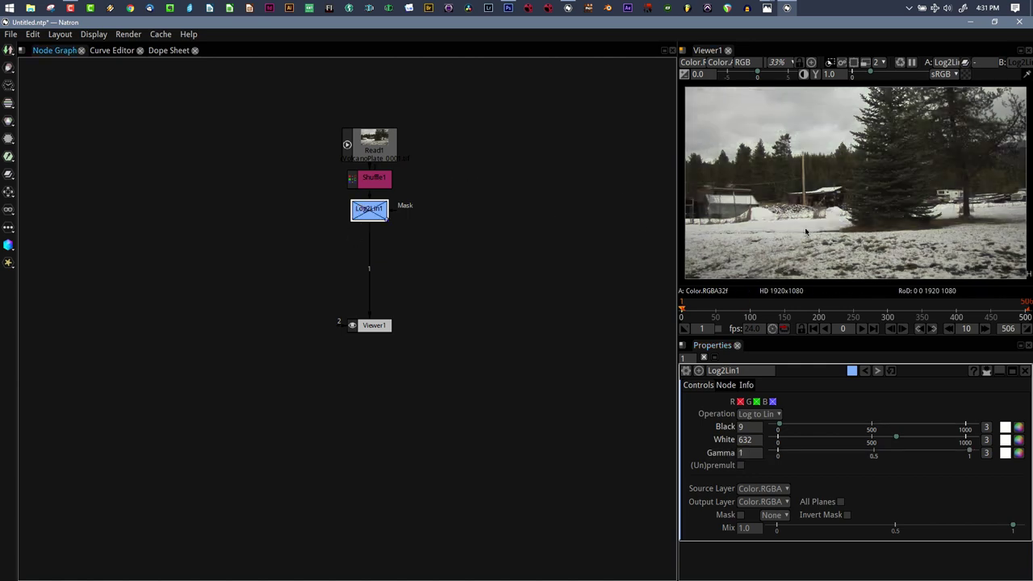
{"action": "key", "text": "d"}
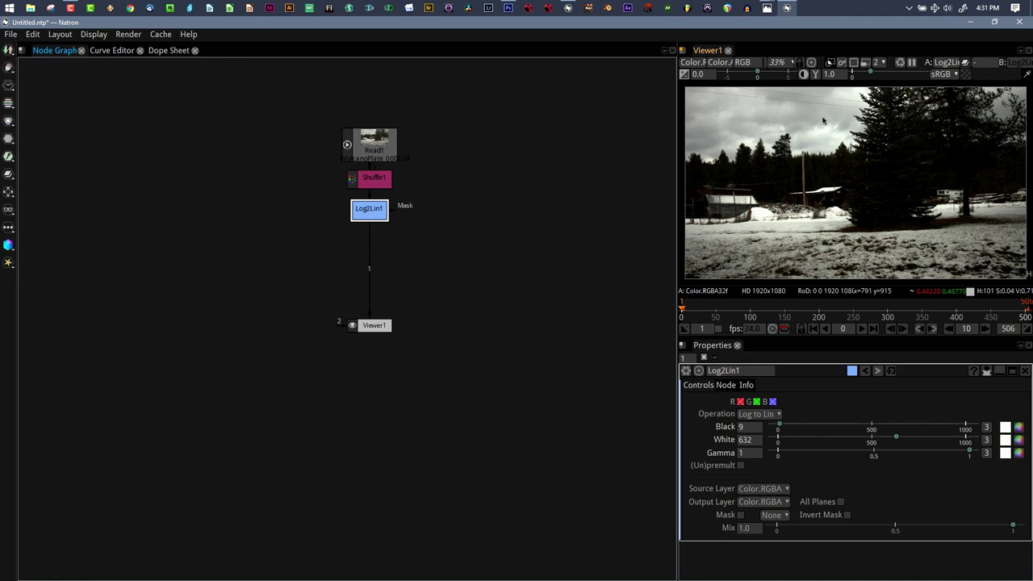
{"action": "left_click_drag", "start_coordinate": [684, 309], "coordinate": [1004, 318]}
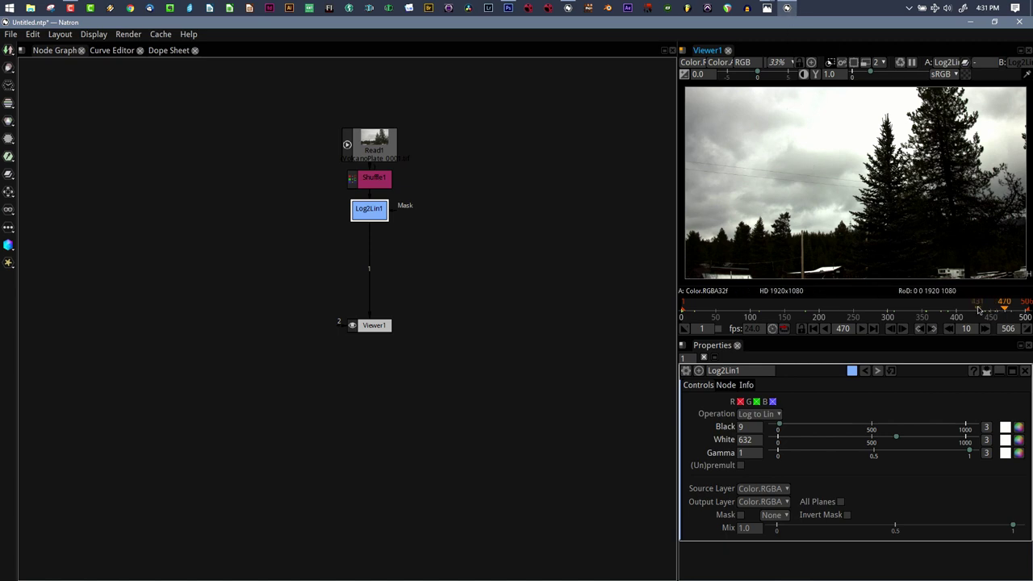
- Confirm Read1 ends at frame 286, set the project frame range end to 286, and play back
{"action": "scroll", "coordinate": [980, 310], "scroll_direction": "down", "scroll_amount": 3}
{"action": "scroll", "coordinate": [980, 310], "scroll_direction": "up", "scroll_amount": 2}
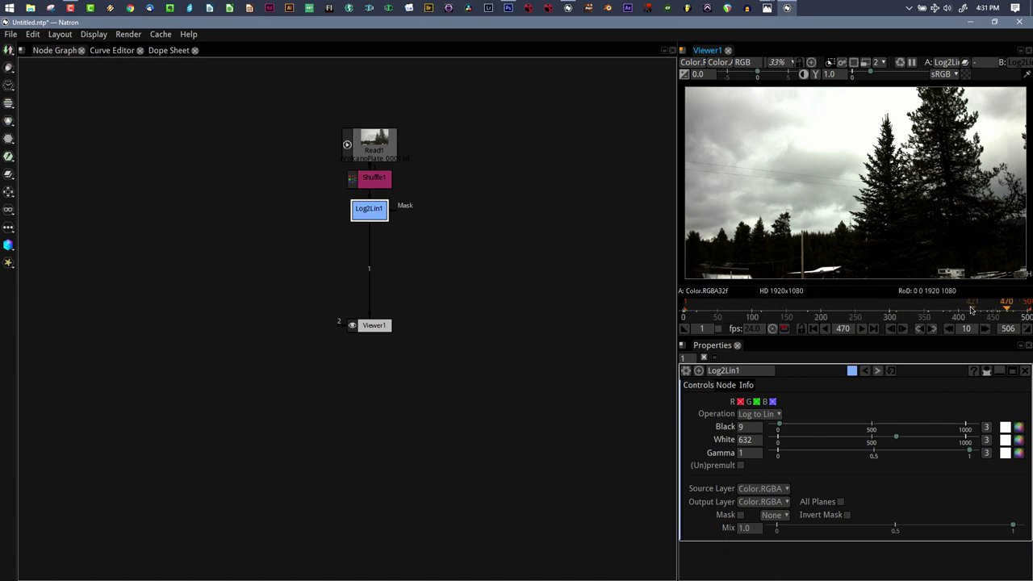
{"action": "left_click", "coordinate": [379, 148]}
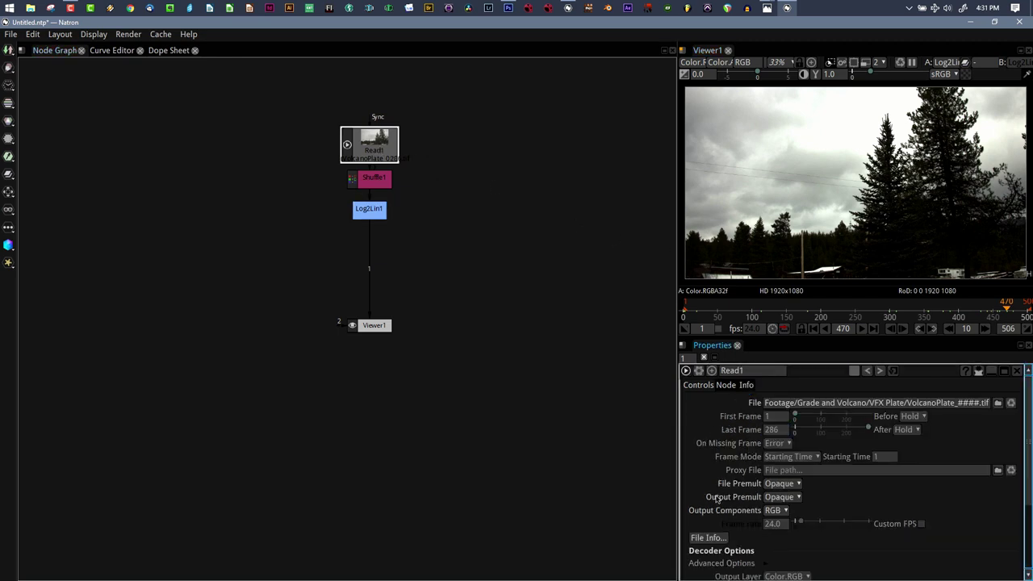
{"action": "left_click", "coordinate": [613, 476]}
{"action": "key", "text": "s"}
{"action": "double_click", "coordinate": [813, 548]}
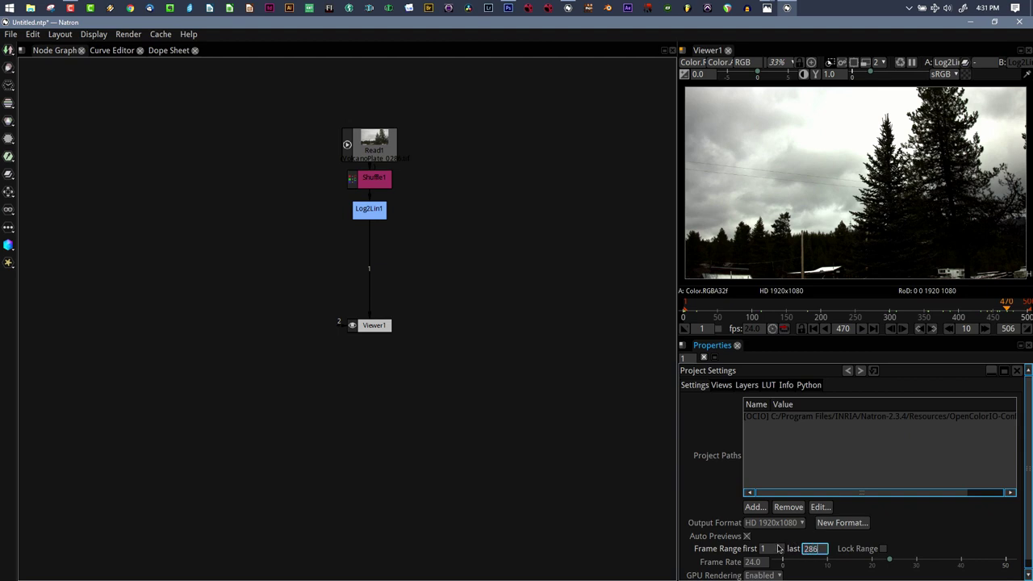
{"action": "key", "text": "Return"}
{"action": "left_click", "coordinate": [398, 214]}
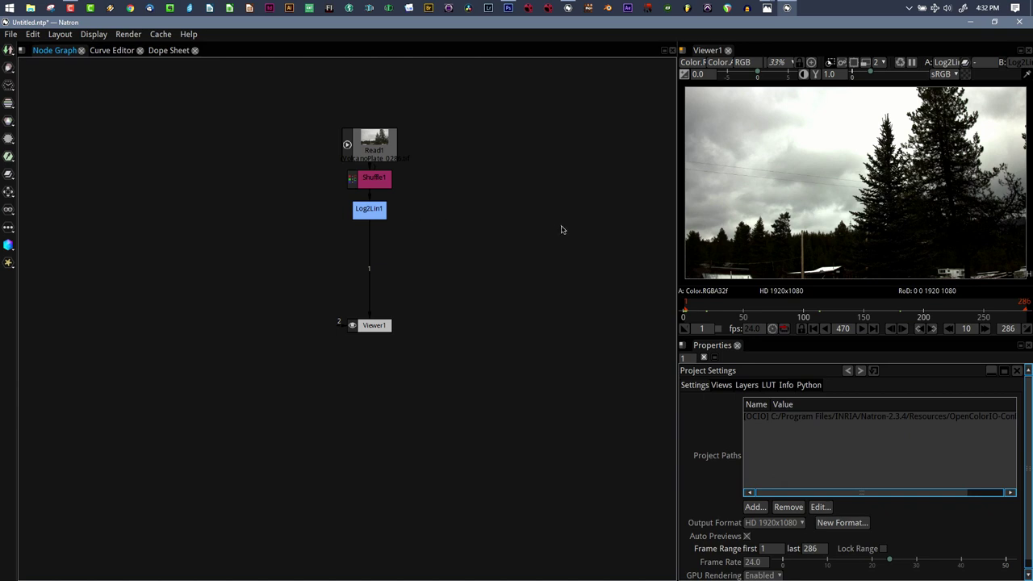
{"action": "key", "text": "l"}
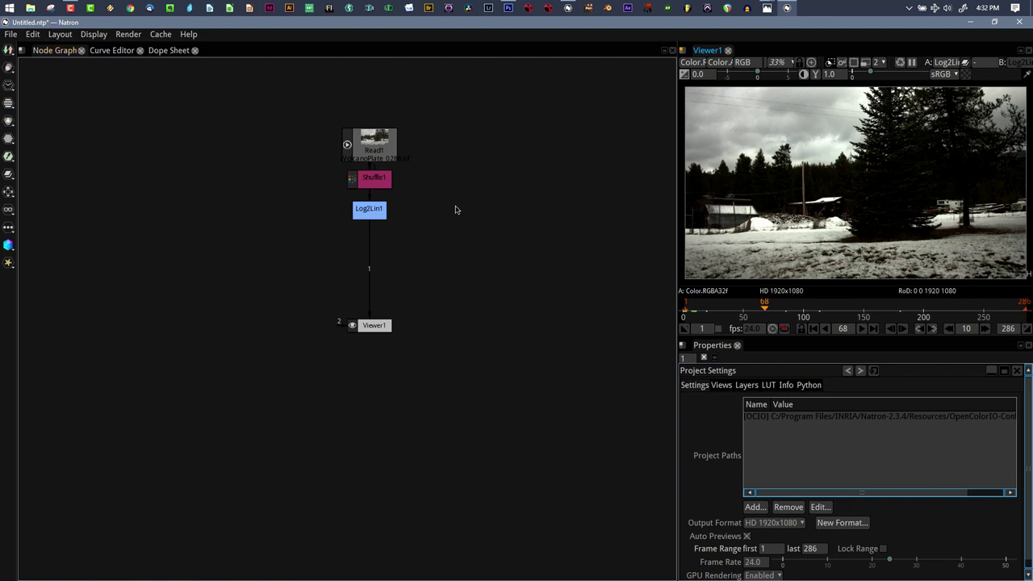
- Add a Tracker node fed by Log2Lin1, placed to its left
{"action": "left_click", "coordinate": [369, 212]}
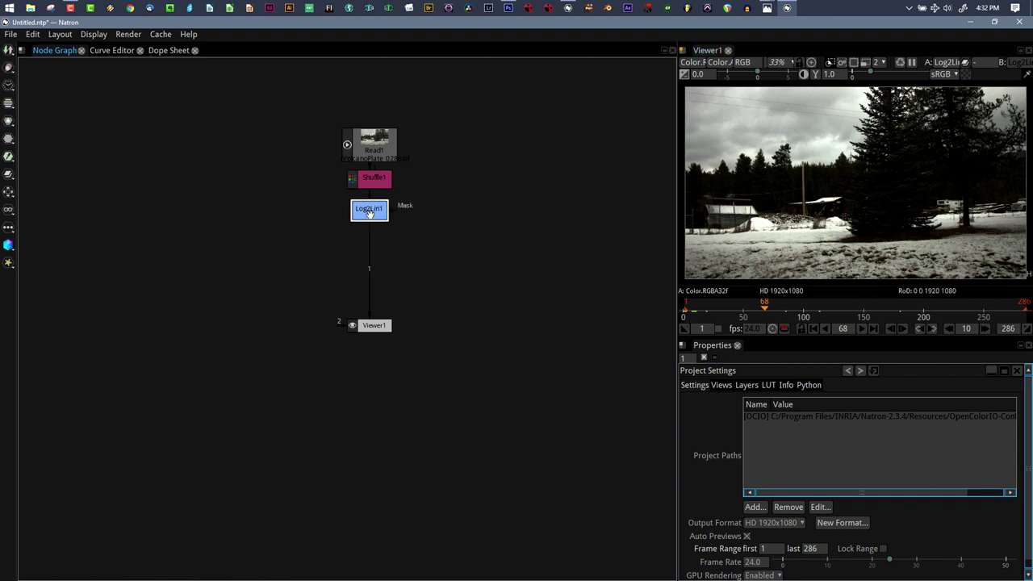
{"action": "key", "text": "Tab"}
{"action": "type", "text": "track"}
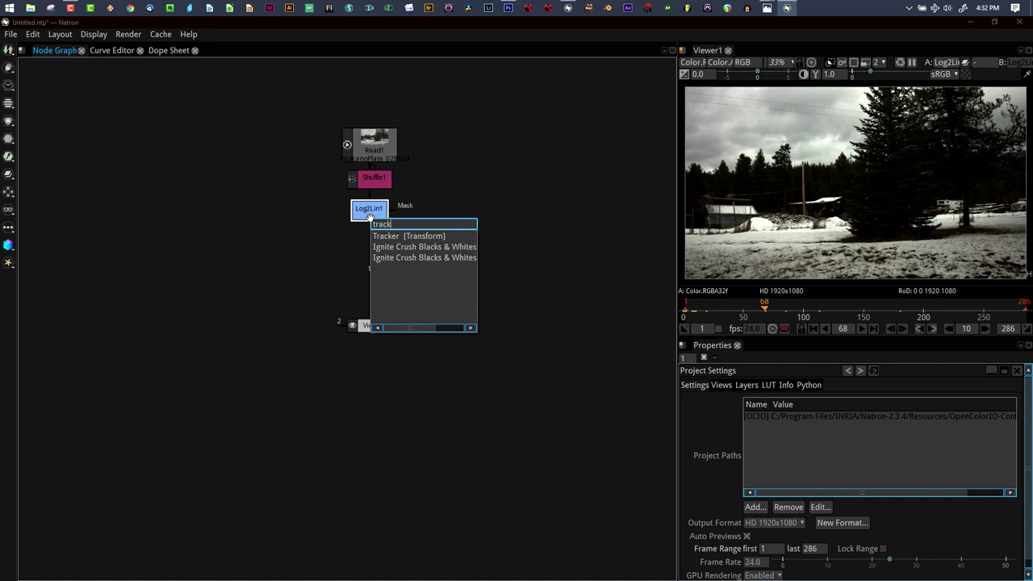
{"action": "left_click", "coordinate": [420, 240]}
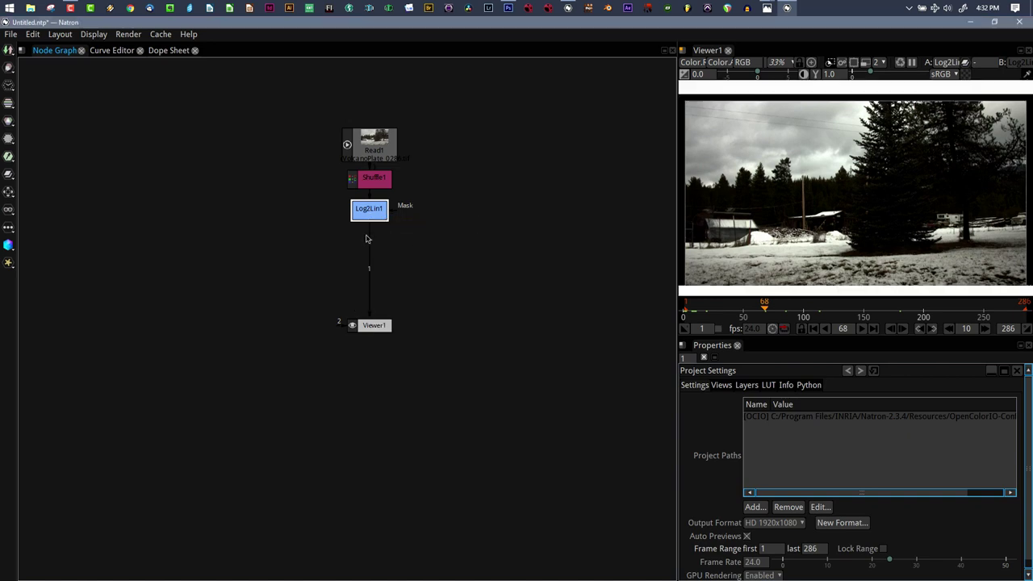
{"action": "left_click_drag", "start_coordinate": [373, 240], "coordinate": [267, 212]}
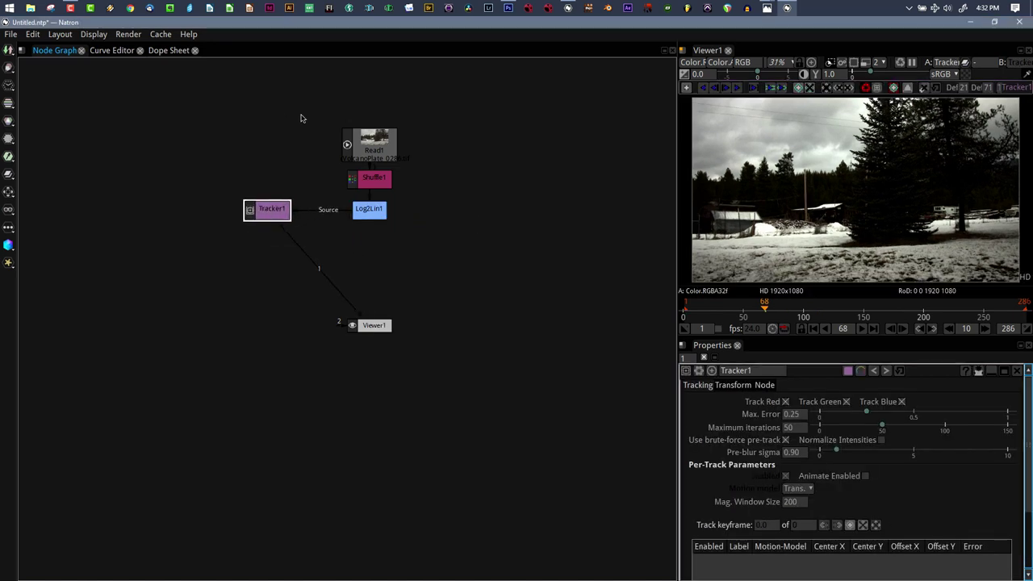
- Wrap Read1, Shuffle1 and Log2Lin1 in a backdrop and move Tracker1 further left
{"action": "left_click_drag", "start_coordinate": [321, 98], "coordinate": [451, 225]}
{"action": "key", "text": "Tab"}
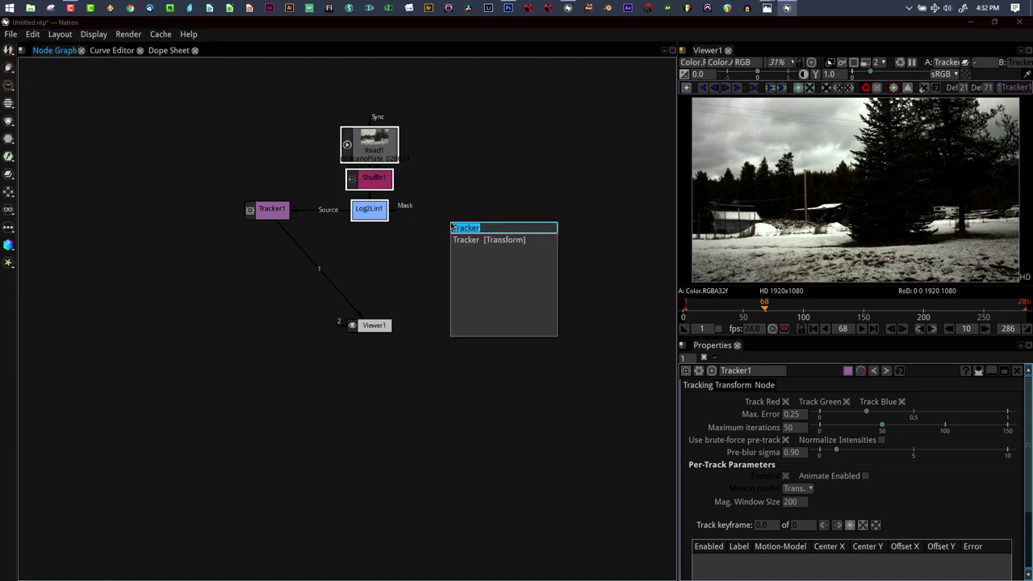
{"action": "type", "text": "bac"}
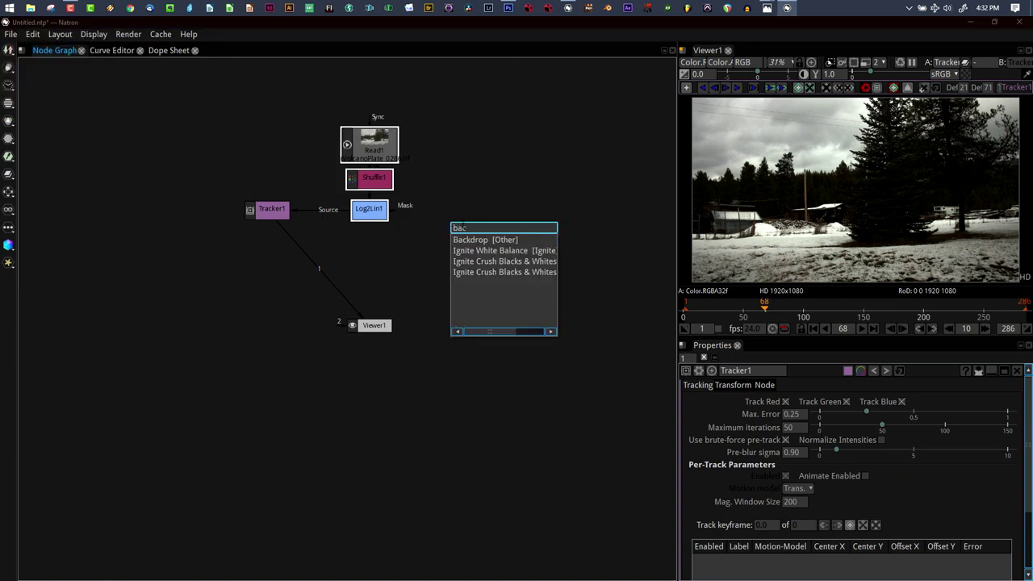
{"action": "left_click", "coordinate": [478, 241]}
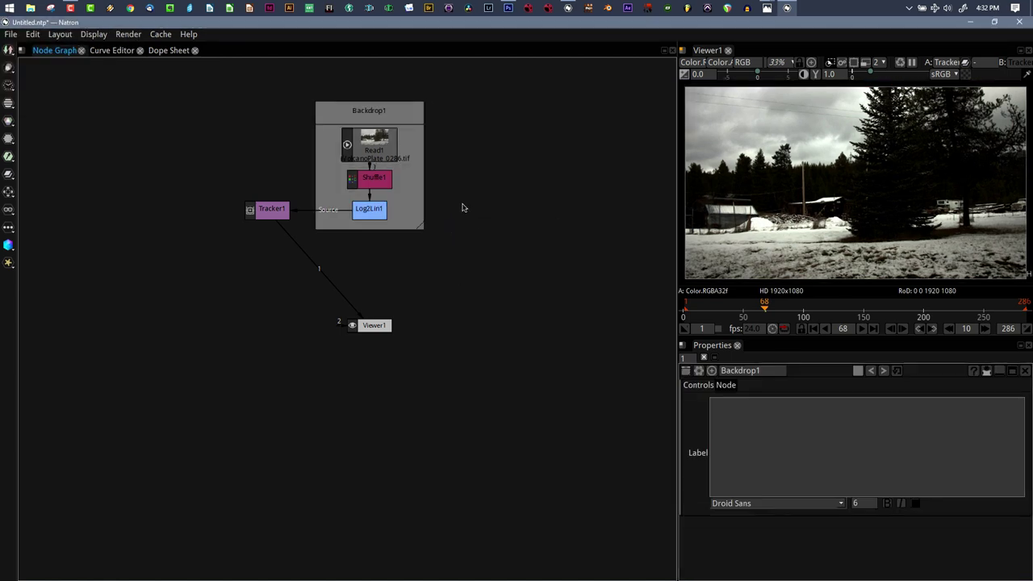
{"action": "left_click_drag", "start_coordinate": [270, 214], "coordinate": [241, 215]}
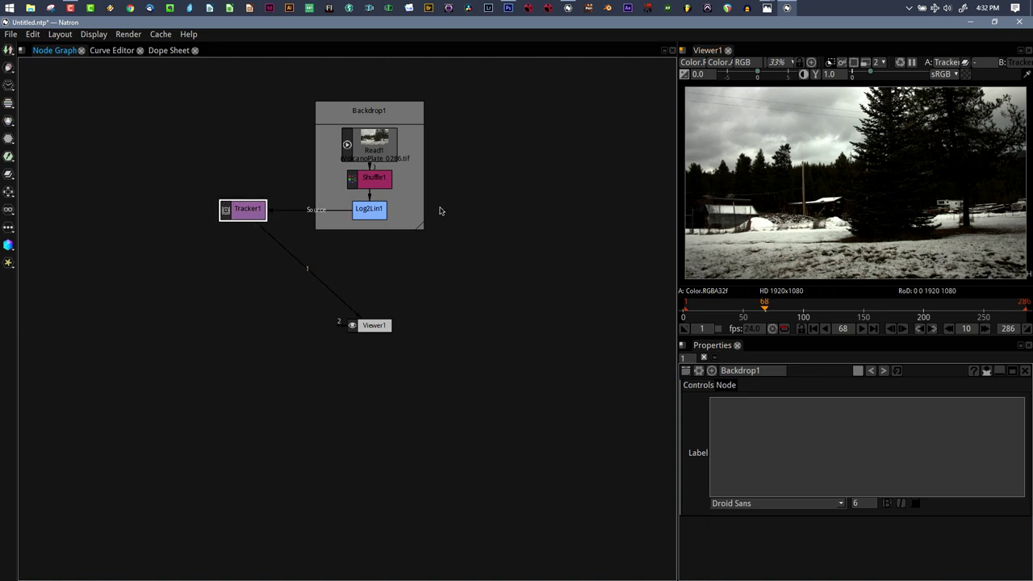
{"action": "double_click", "coordinate": [231, 211]}
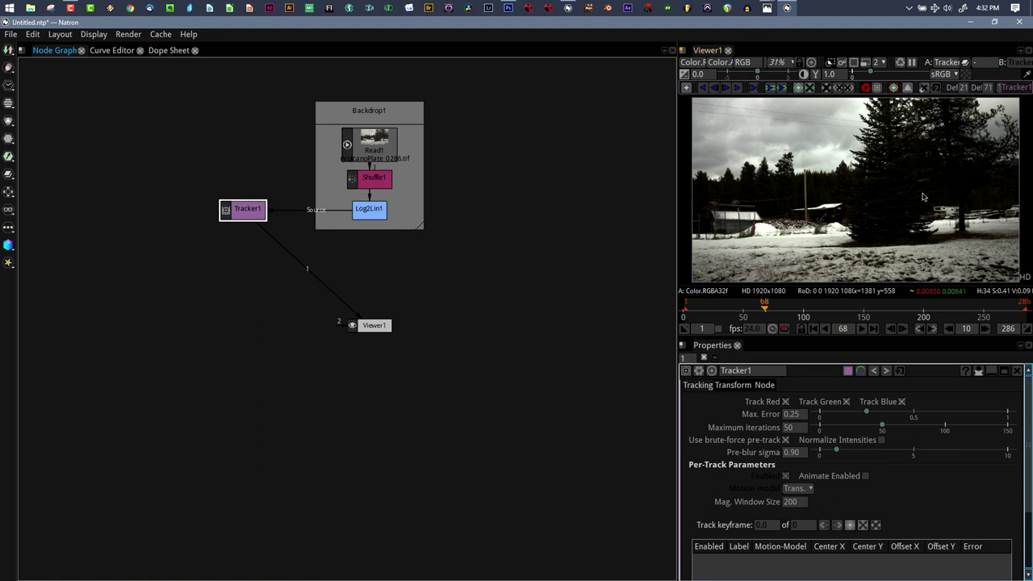
- Place track1 on a treetop at frame 68, track backward, then forward from frame 68
{"action": "scroll", "coordinate": [836, 482], "scroll_direction": "down", "scroll_amount": 3}
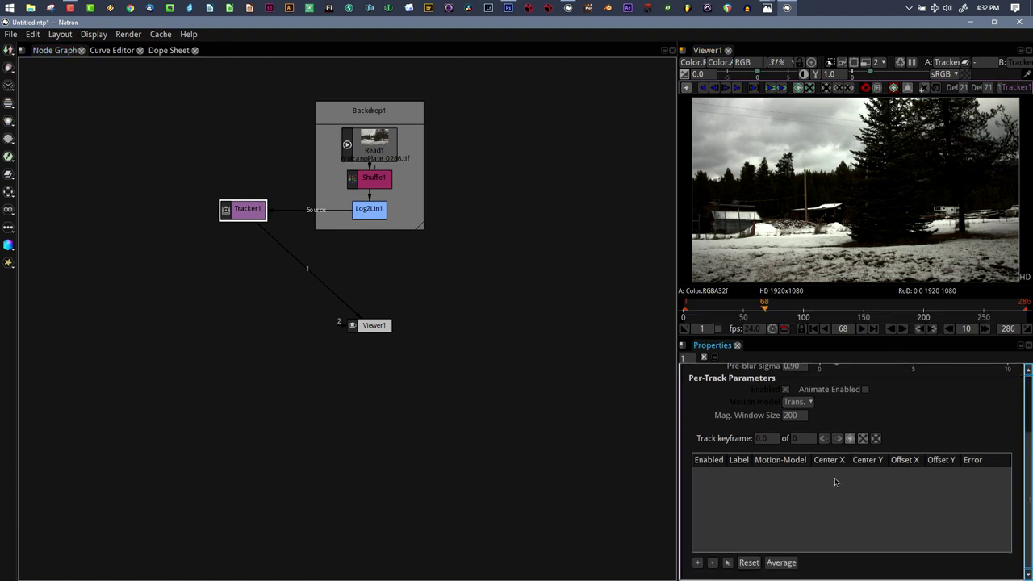
{"action": "left_click", "coordinate": [698, 562]}
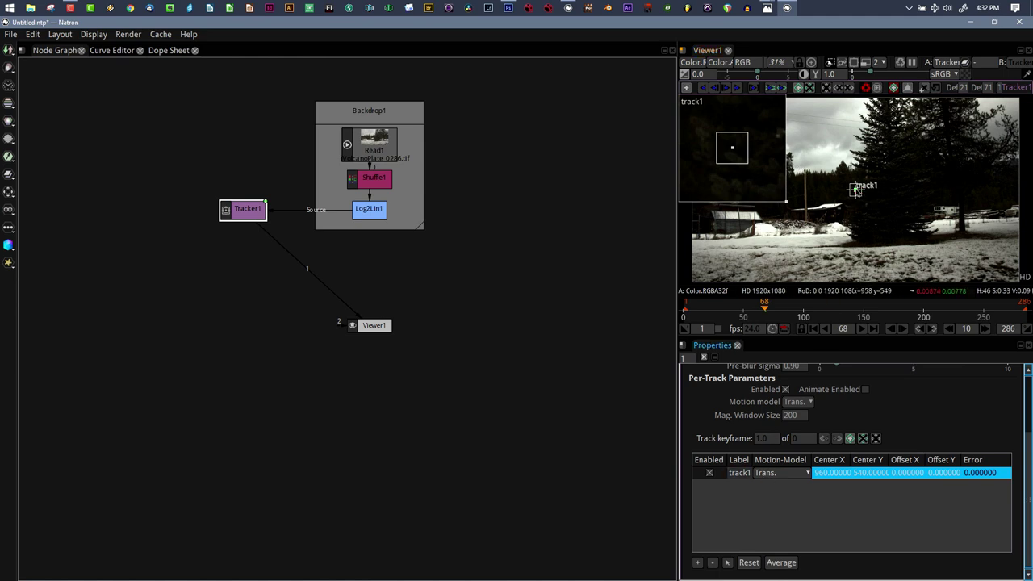
{"action": "mouse_move", "coordinate": [856, 190]}
{"action": "left_mouse_down"}
{"action": "mouse_move", "coordinate": [831, 188]}
{"action": "mouse_move", "coordinate": [824, 171]}
{"action": "left_mouse_up"}
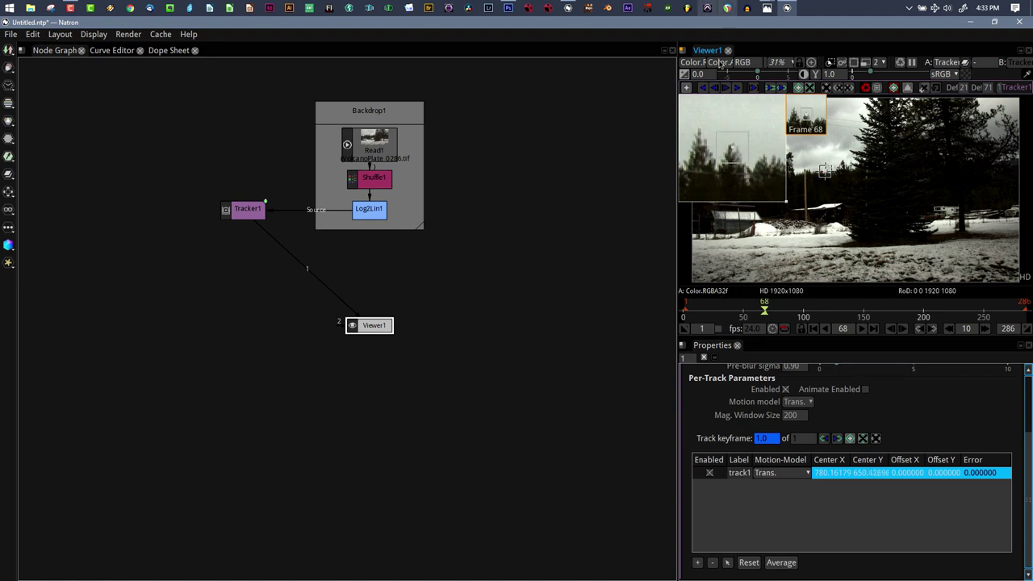
{"action": "left_click", "coordinate": [702, 88]}
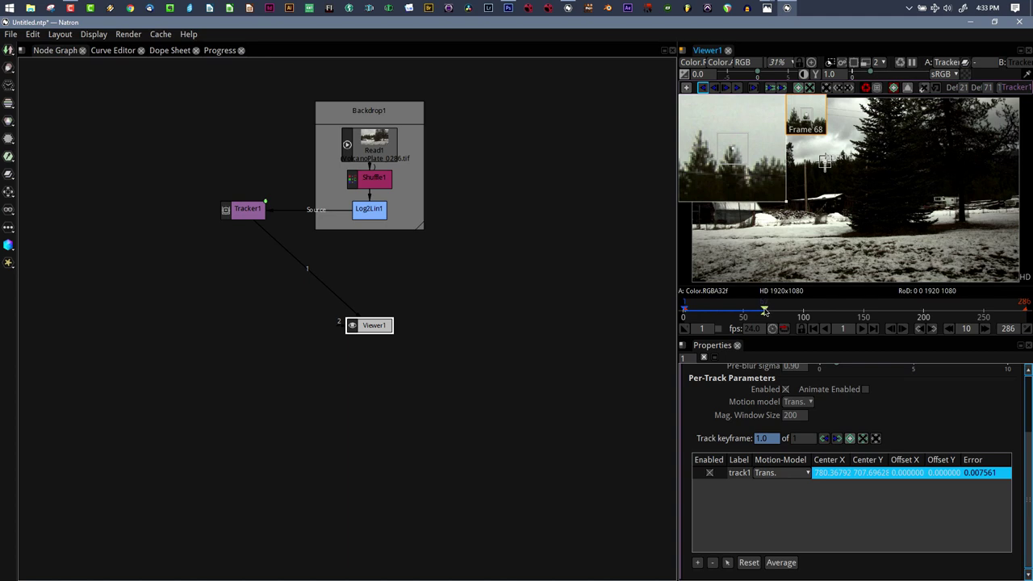
{"action": "left_click", "coordinate": [762, 310]}
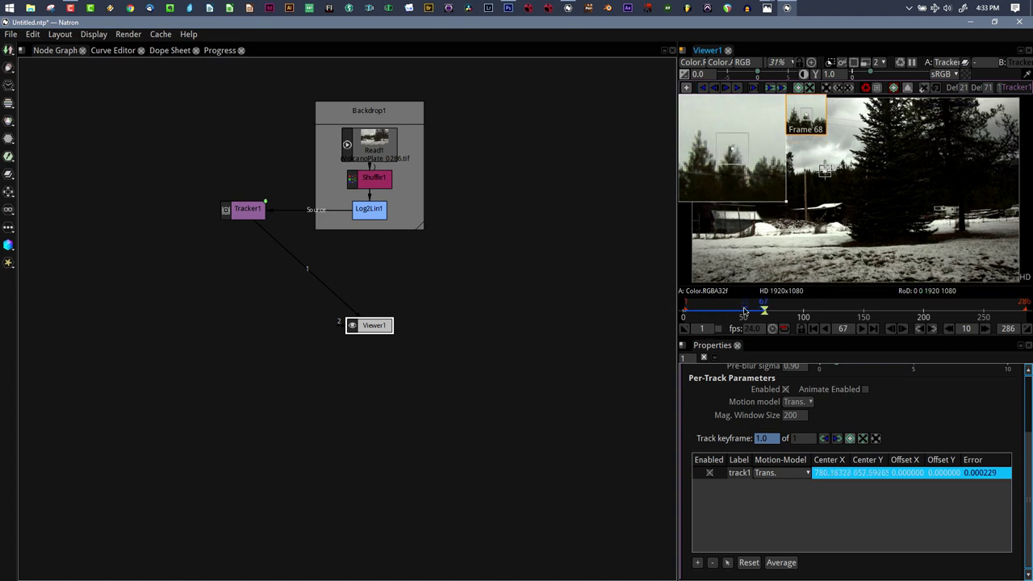
{"action": "key", "text": "Right"}
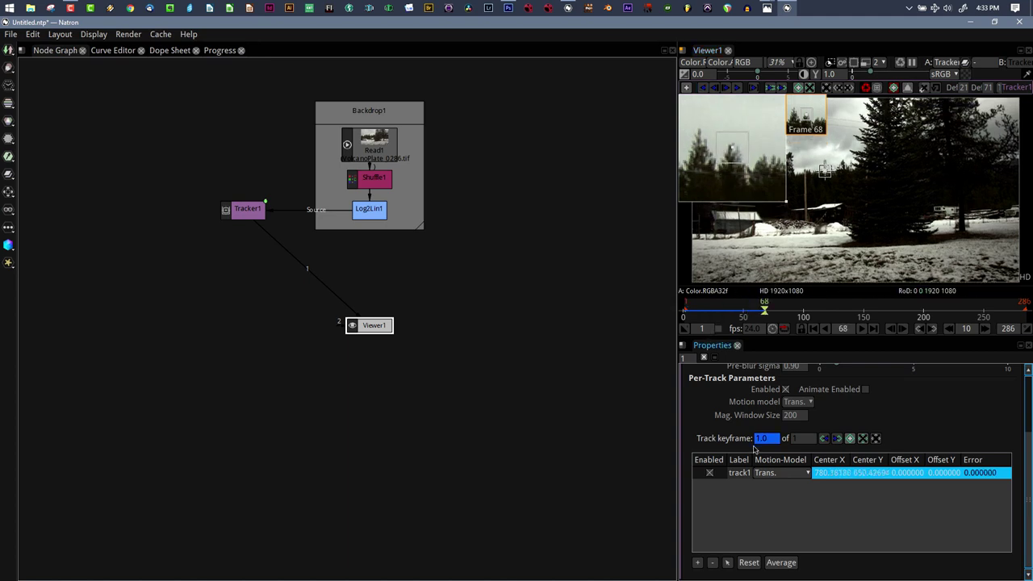
{"action": "left_click", "coordinate": [737, 88]}
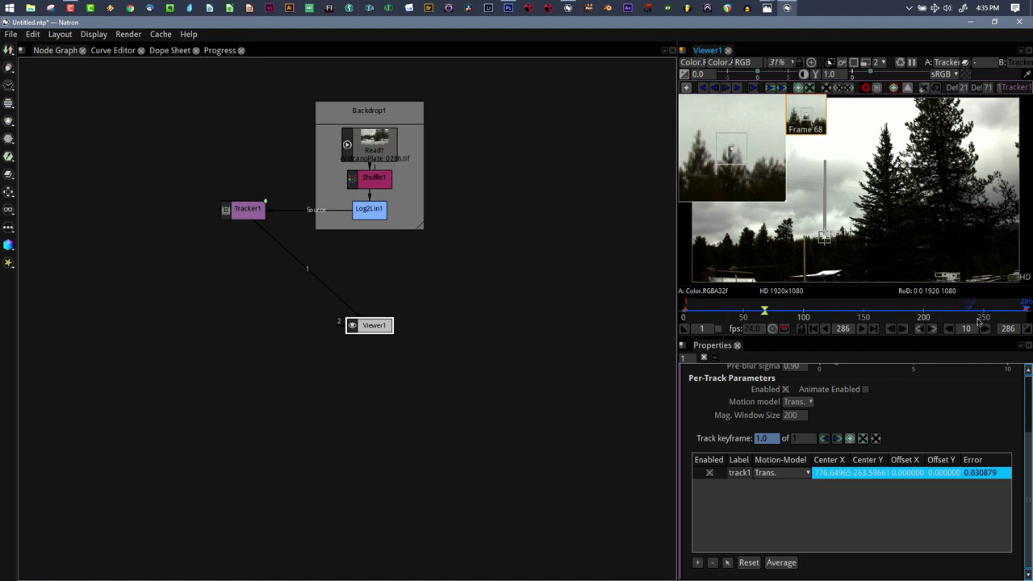
- Set Tracker1 to Match-Move with a Transform type and reference frame 286
{"action": "scroll", "coordinate": [807, 408], "scroll_direction": "up", "scroll_amount": 5}
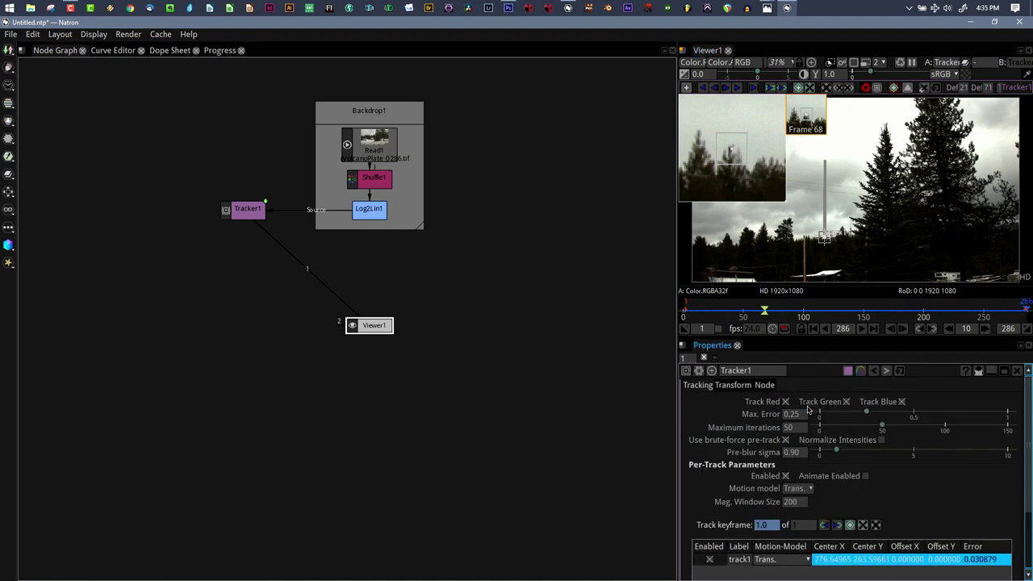
{"action": "left_click", "coordinate": [741, 385]}
{"action": "left_click", "coordinate": [830, 414]}
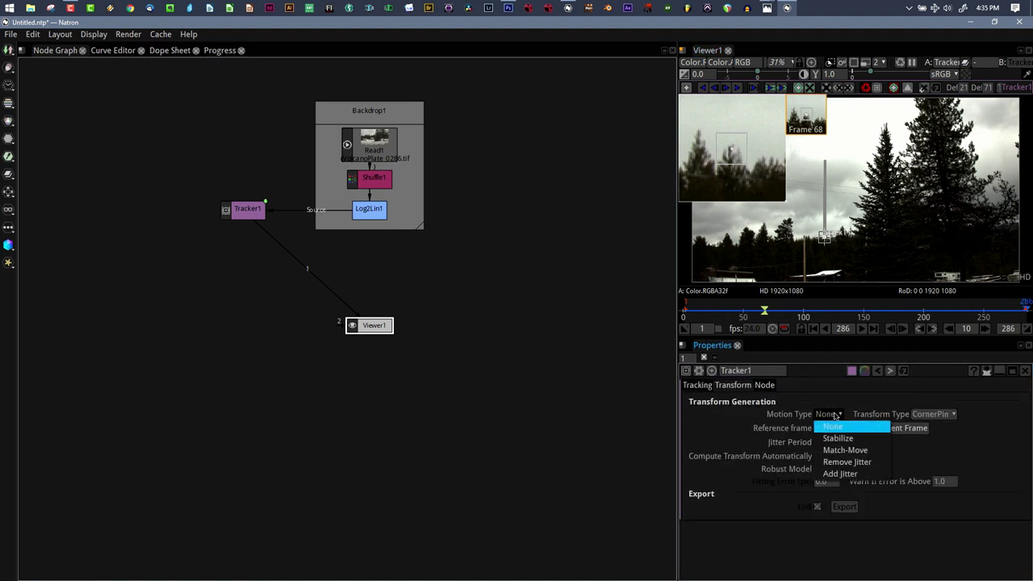
{"action": "key", "text": "Escape"}
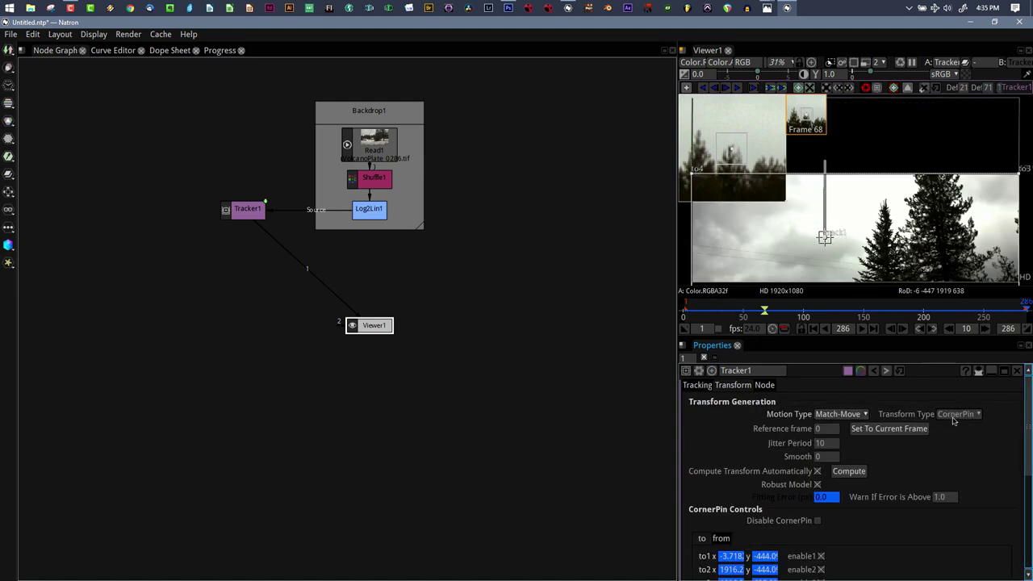
{"action": "left_click", "coordinate": [956, 414]}
{"action": "left_click", "coordinate": [954, 429]}
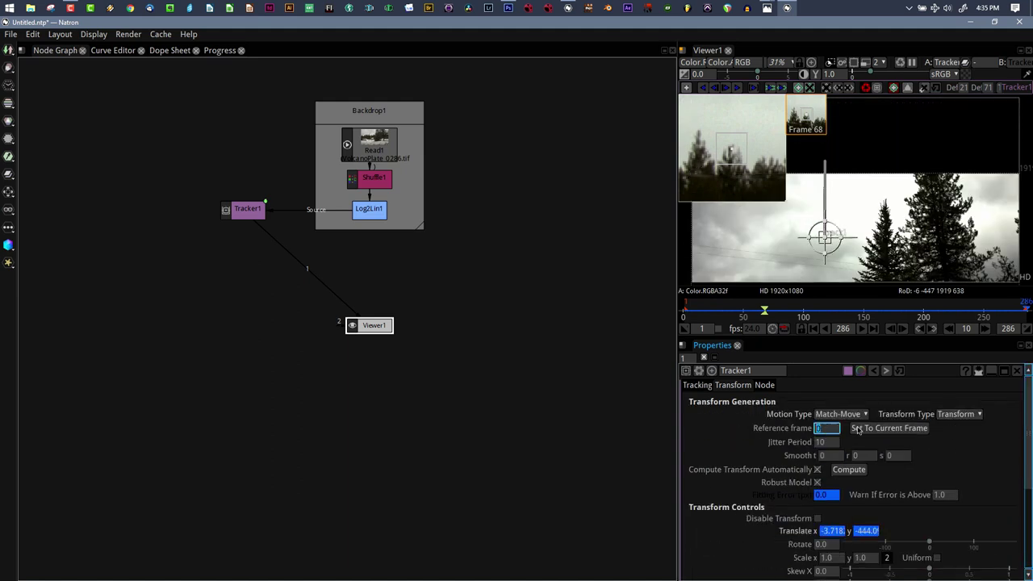
{"action": "left_click", "coordinate": [887, 429]}
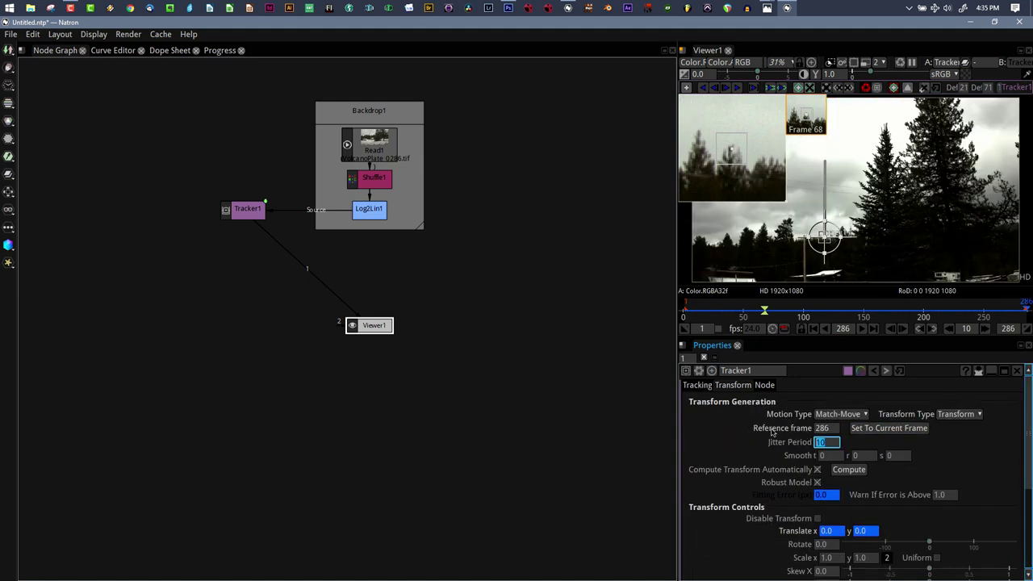
- Export a linked Transform1 node and move it below Tracker1 at lower left
{"action": "scroll", "coordinate": [743, 440], "scroll_direction": "down", "scroll_amount": 5}
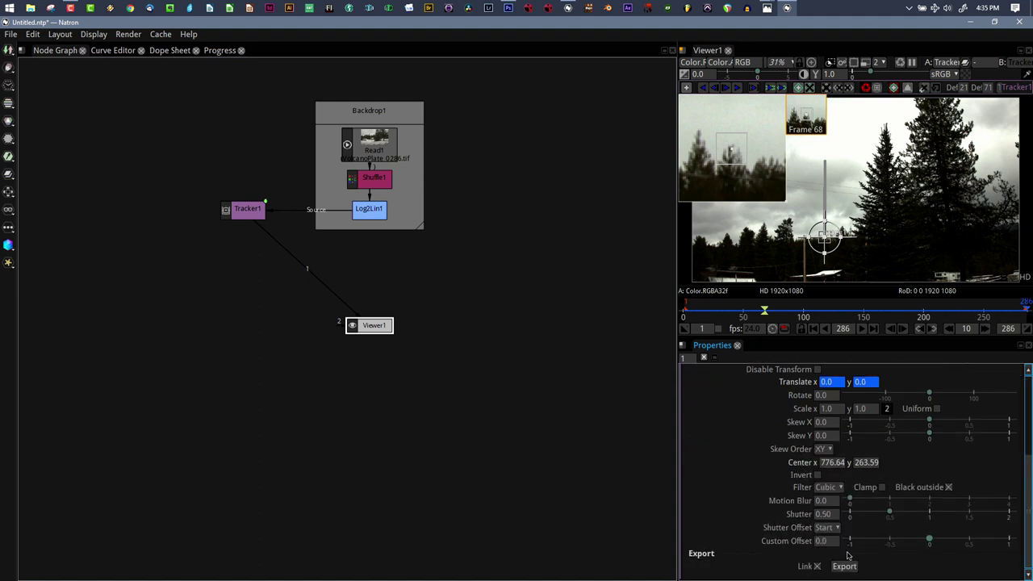
{"action": "left_click", "coordinate": [844, 567]}
{"action": "left_click_drag", "start_coordinate": [346, 214], "coordinate": [110, 296]}
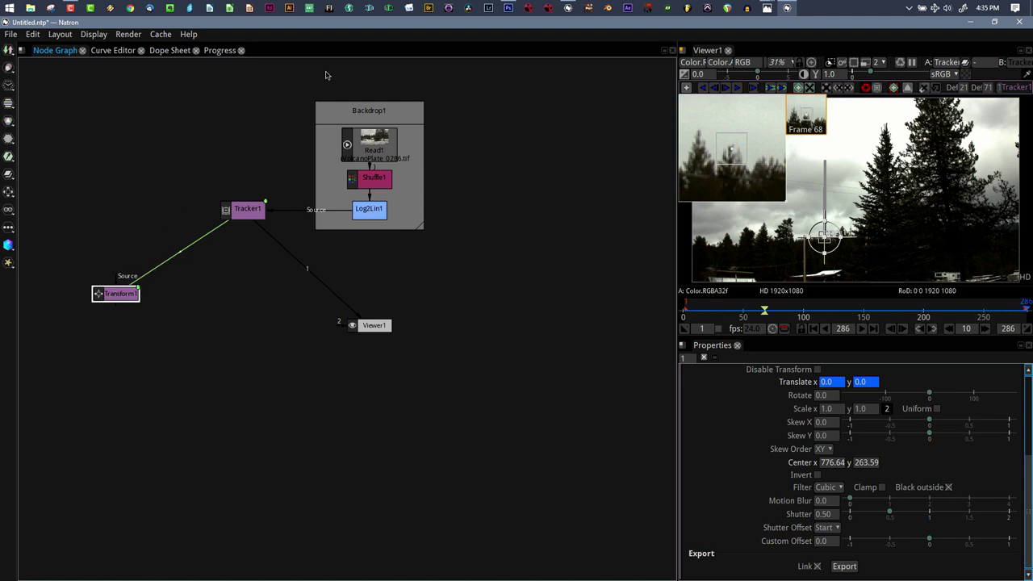
{"action": "left_click", "coordinate": [508, 9]}
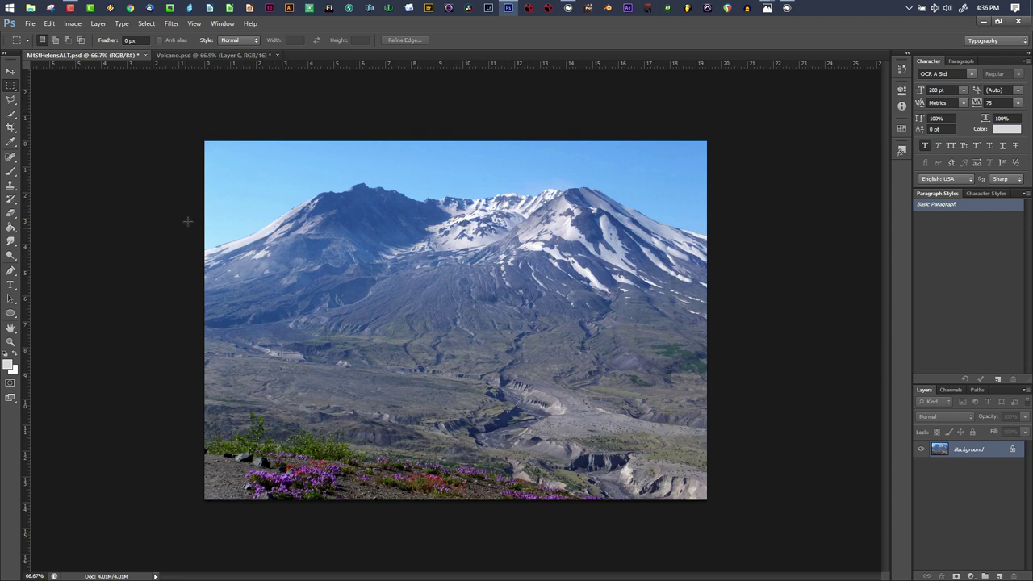
- Duplicate the Background layer into a Background copy layer
{"action": "left_click", "coordinate": [11, 114]}
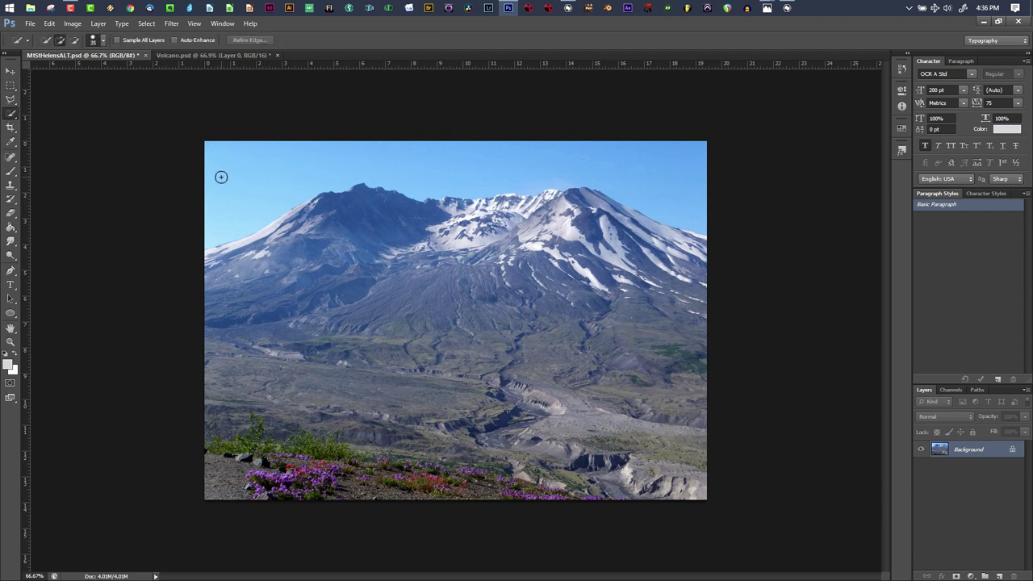
{"action": "right_click", "coordinate": [959, 451]}
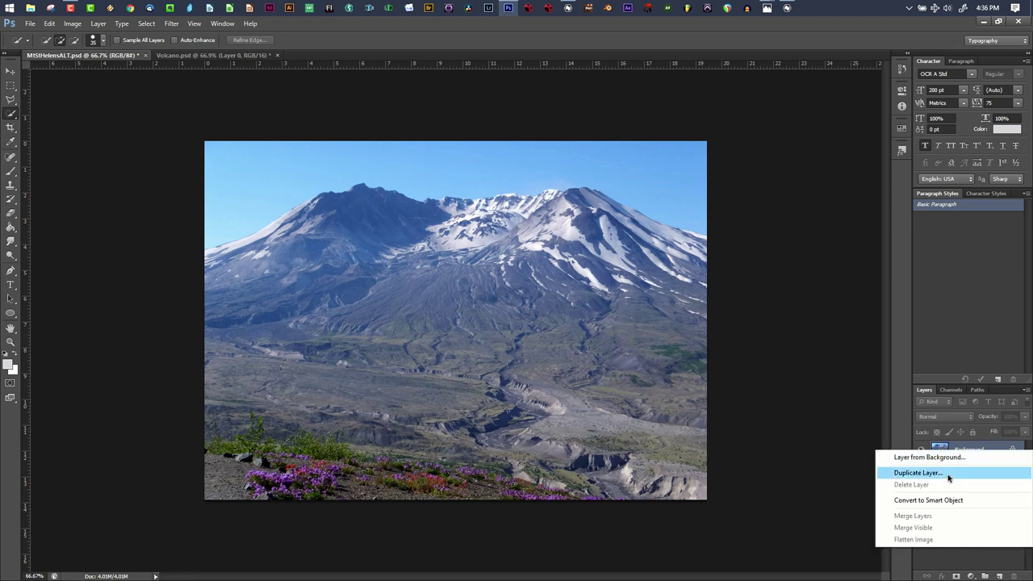
{"action": "left_click", "coordinate": [949, 476]}
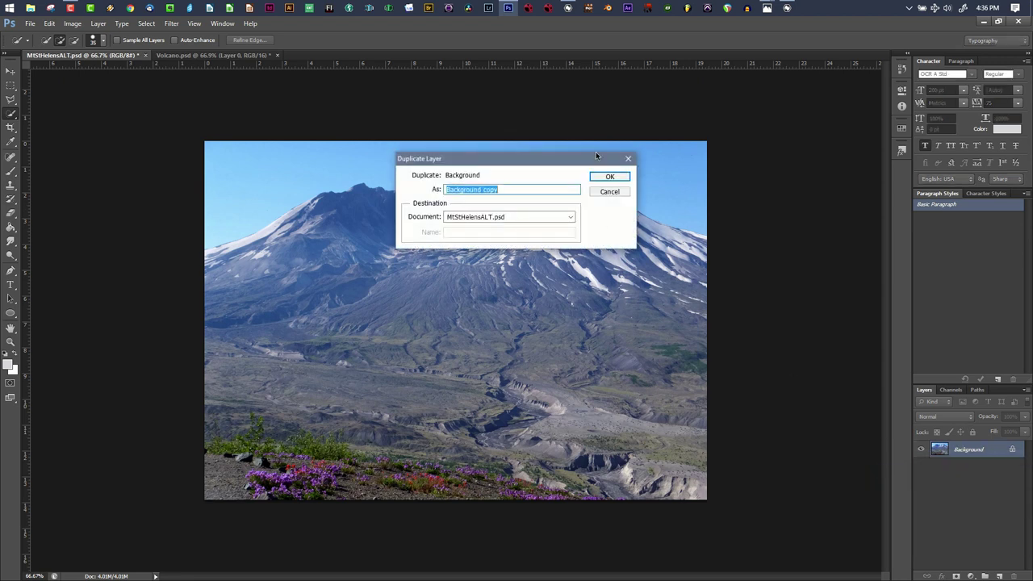
{"action": "left_click", "coordinate": [607, 178]}
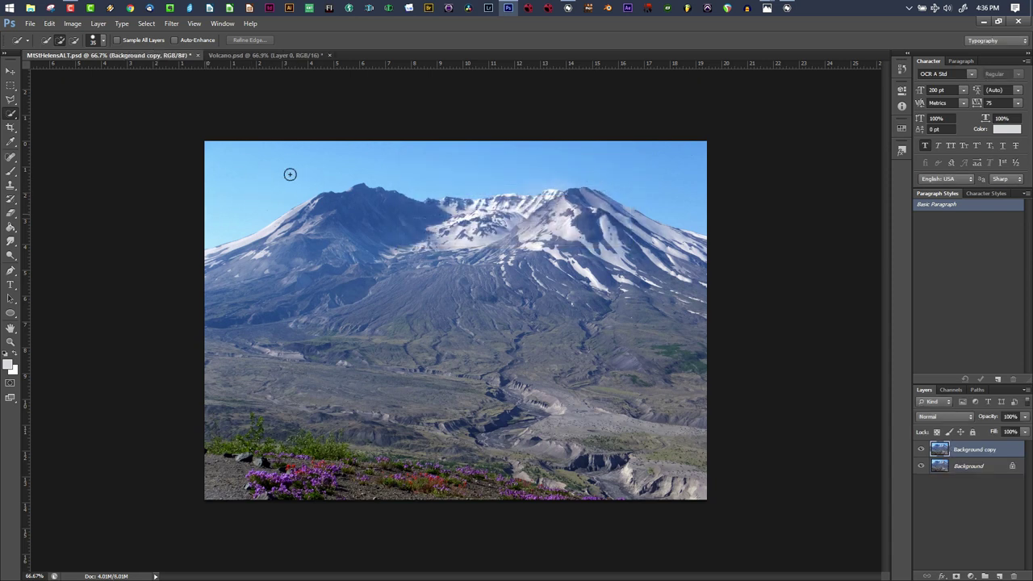
- Quick-select the sky, refine it along the ridge, delete it, and hide the original Background layer
{"action": "left_click_drag", "start_coordinate": [434, 168], "coordinate": [650, 173]}
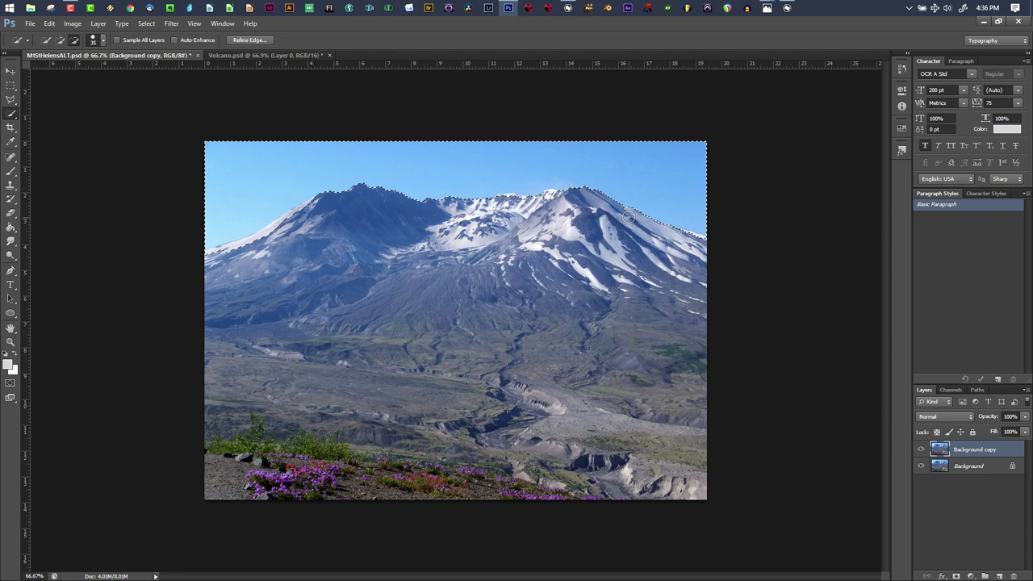
{"action": "key", "text": "alt"}
{"action": "key", "text": "alt"}
{"action": "key", "text": "alt"}
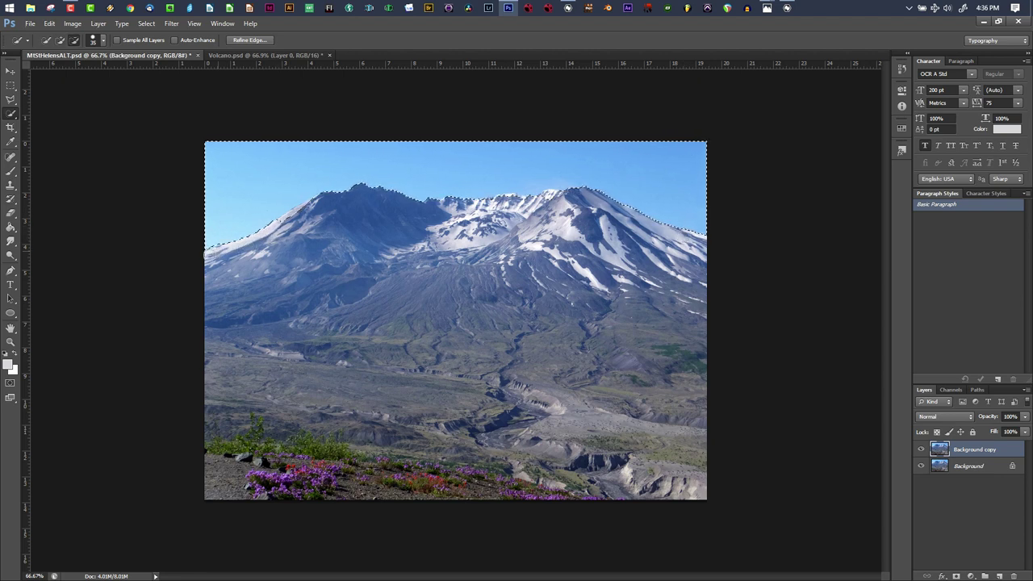
{"action": "key", "text": "alt"}
{"action": "key", "text": "alt"}
{"action": "key", "text": "alt"}
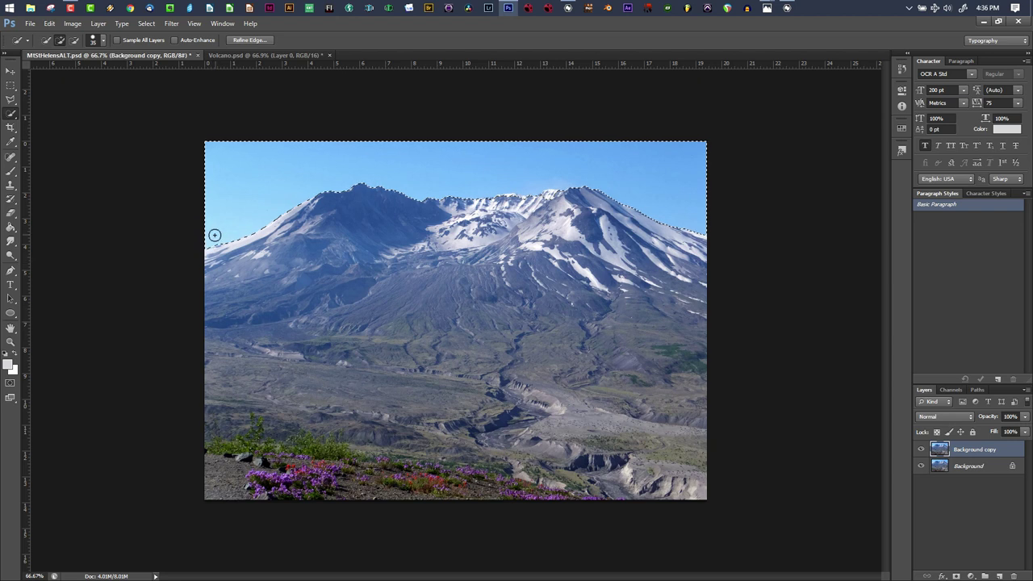
{"action": "key", "text": "alt"}
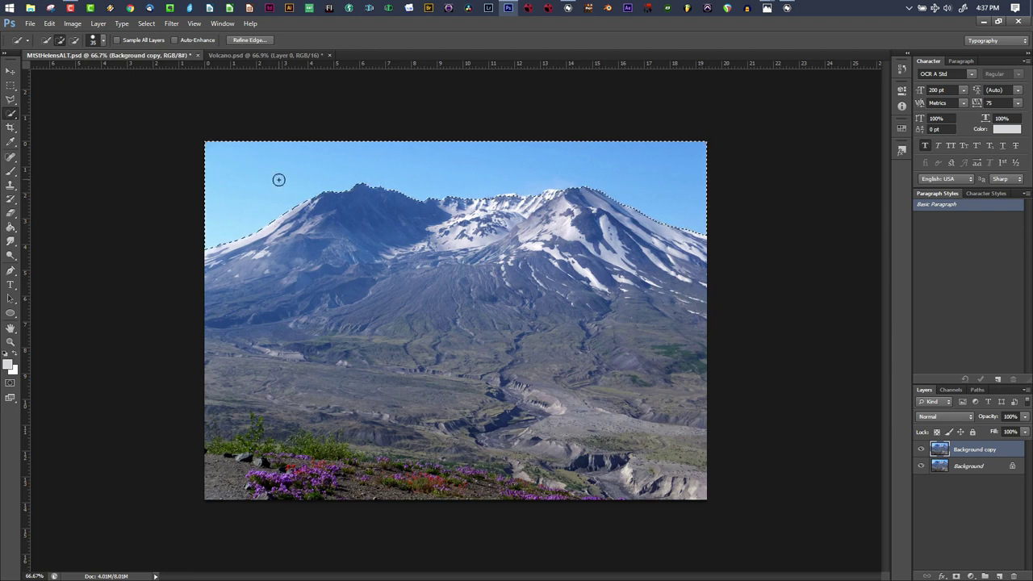
{"action": "left_click", "coordinate": [547, 195], "text": "alt"}
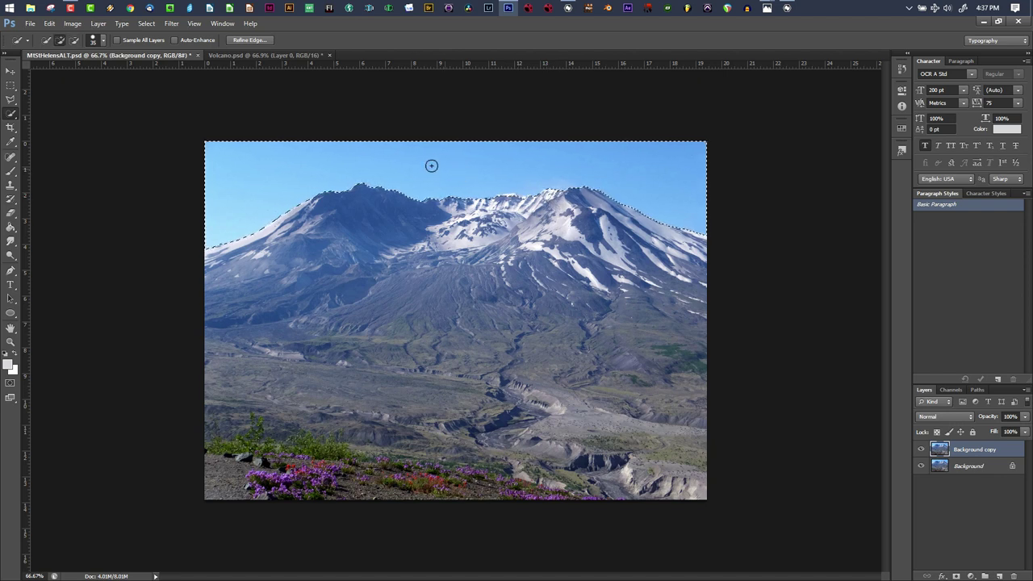
{"action": "left_click", "coordinate": [921, 465]}
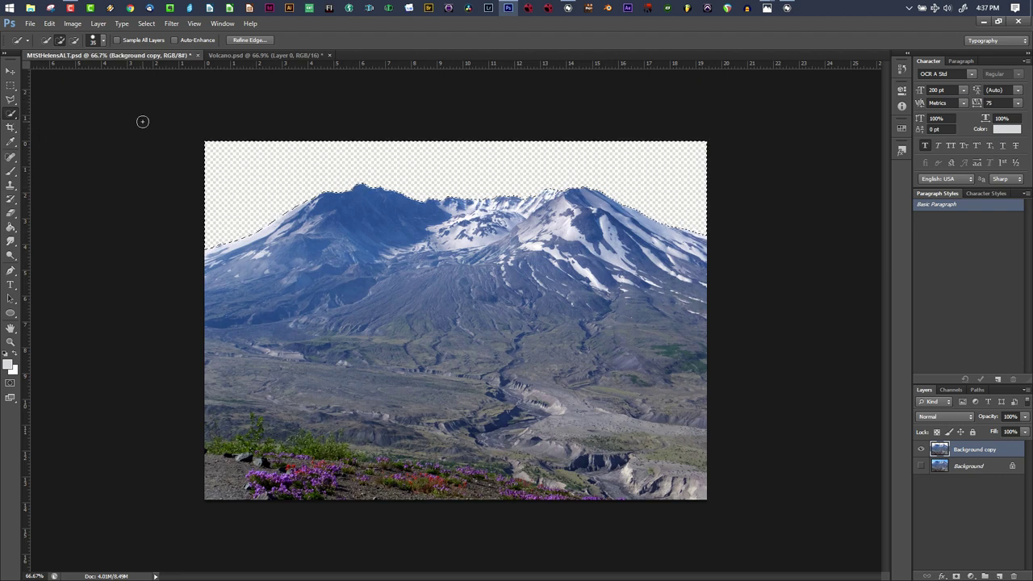
{"action": "left_click", "coordinate": [789, 8]}
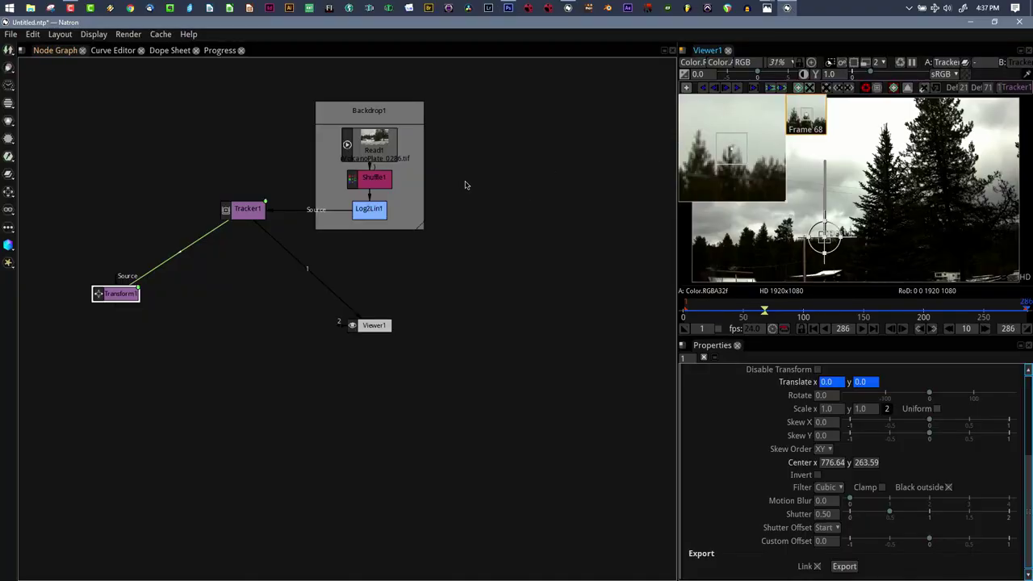
- Add a Write node saving LIneUpplate, connected to Read1 and placed level with it
{"action": "left_click", "coordinate": [507, 164]}
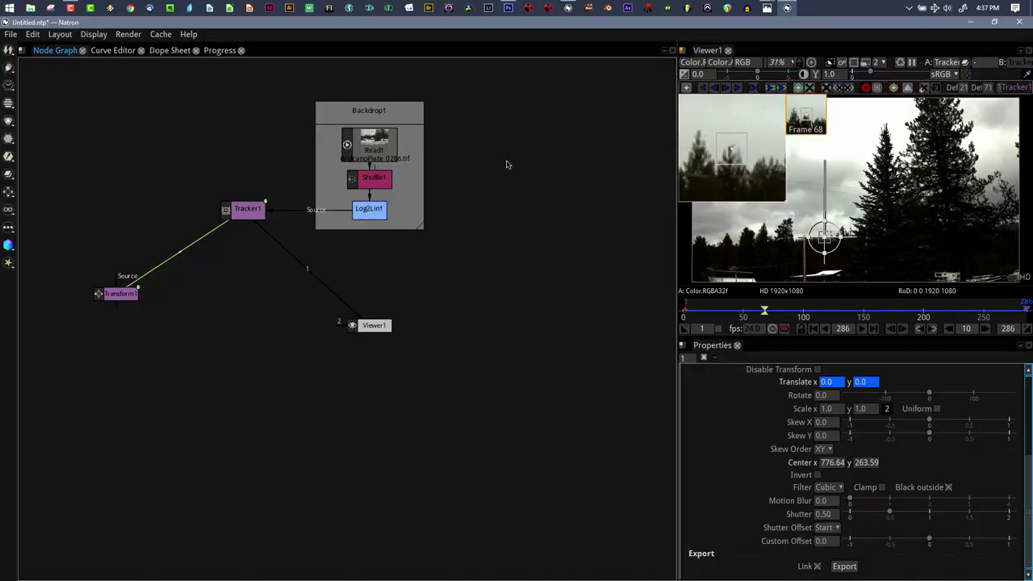
{"action": "key", "text": "w"}
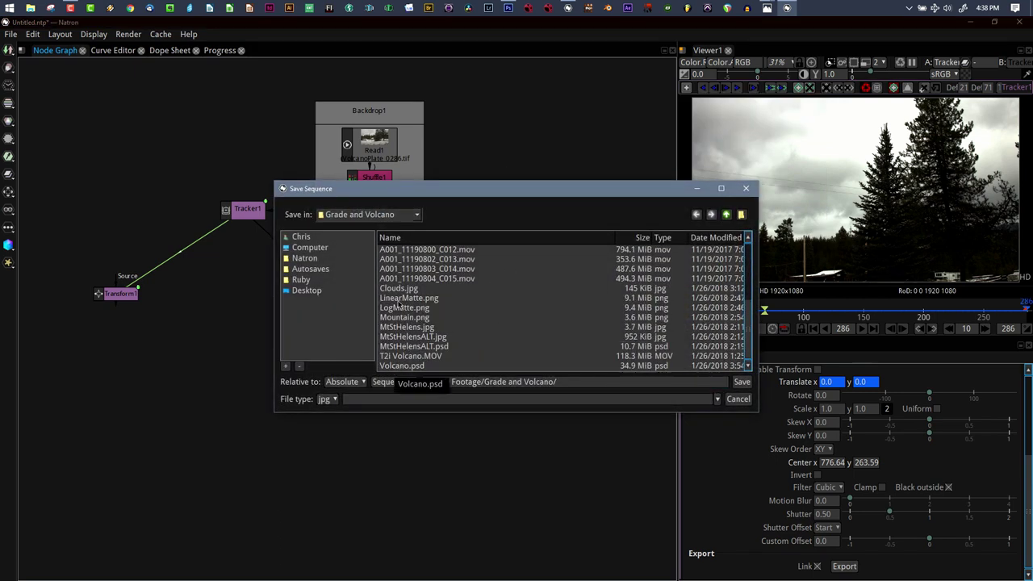
{"action": "left_click", "coordinate": [575, 382]}
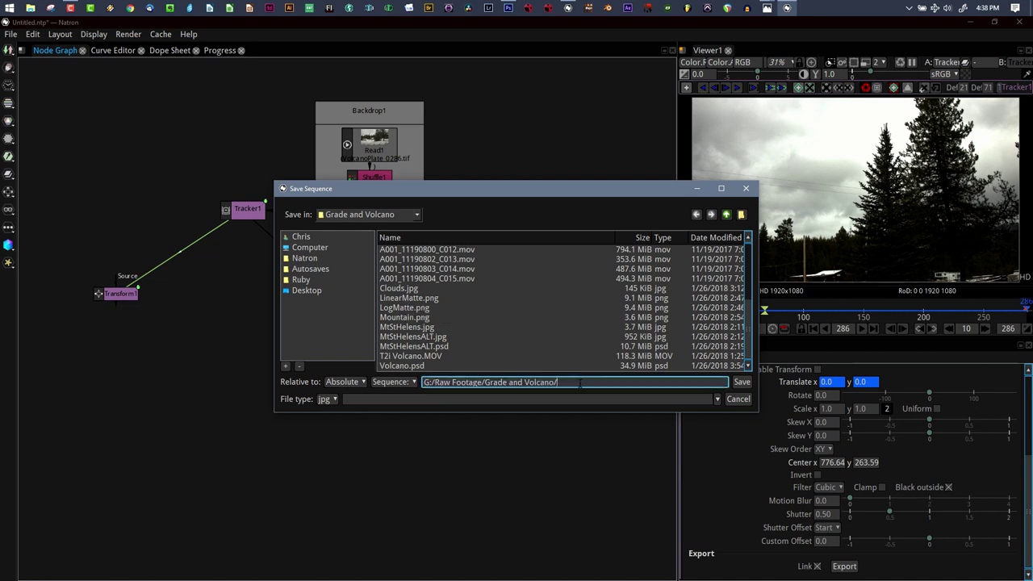
{"action": "type", "text": "LIneUp"}
{"action": "type", "text": "plate.jpg"}
{"action": "key", "text": "Return"}
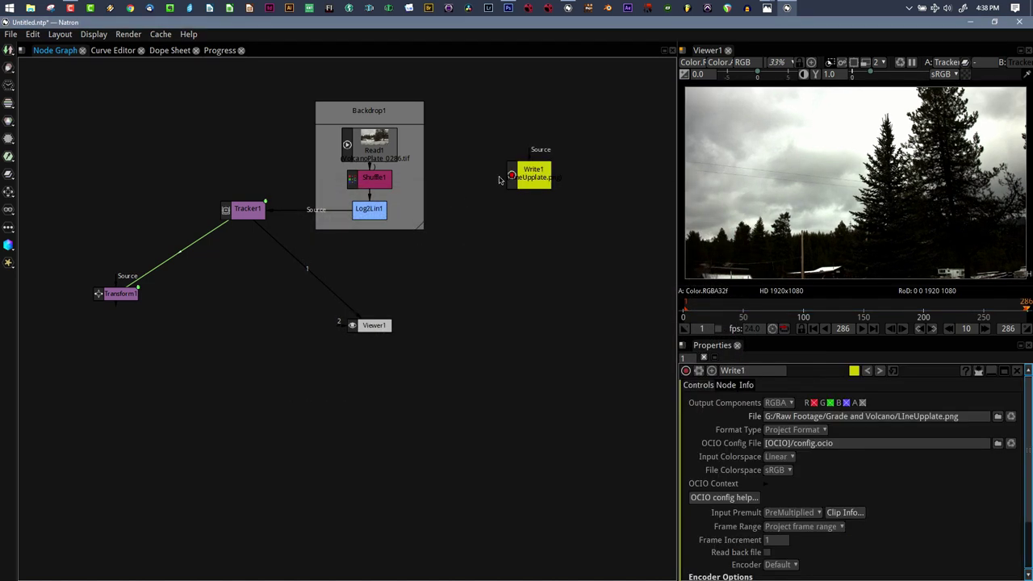
{"action": "left_click_drag", "start_coordinate": [508, 176], "coordinate": [453, 157]}
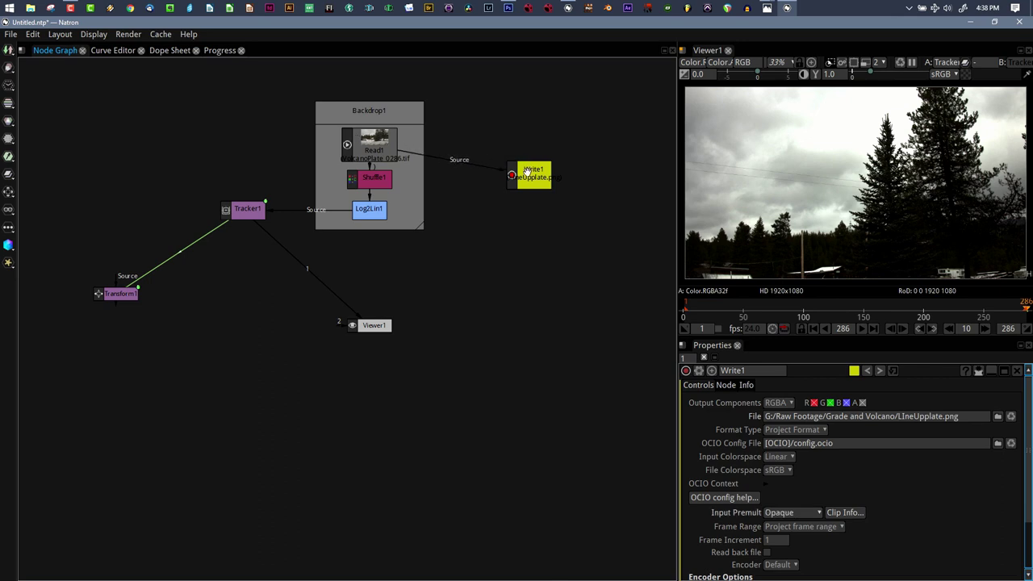
{"action": "left_click_drag", "start_coordinate": [531, 172], "coordinate": [526, 140]}
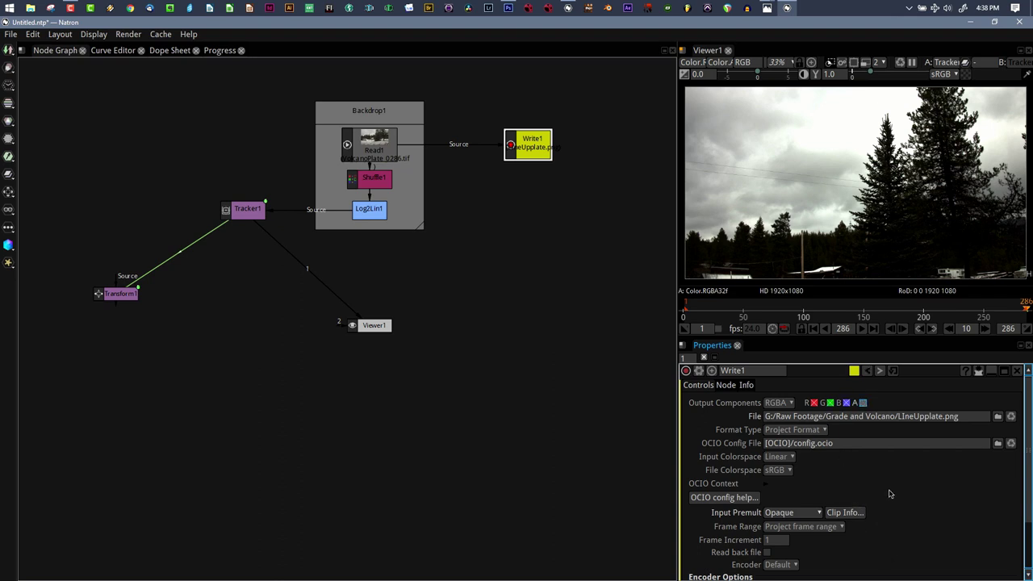
- Set the Write1 output depth to 16-bit and render LIneUpplate.png
{"action": "scroll", "coordinate": [872, 494], "scroll_direction": "down", "scroll_amount": 3}
{"action": "left_click", "coordinate": [777, 537]}
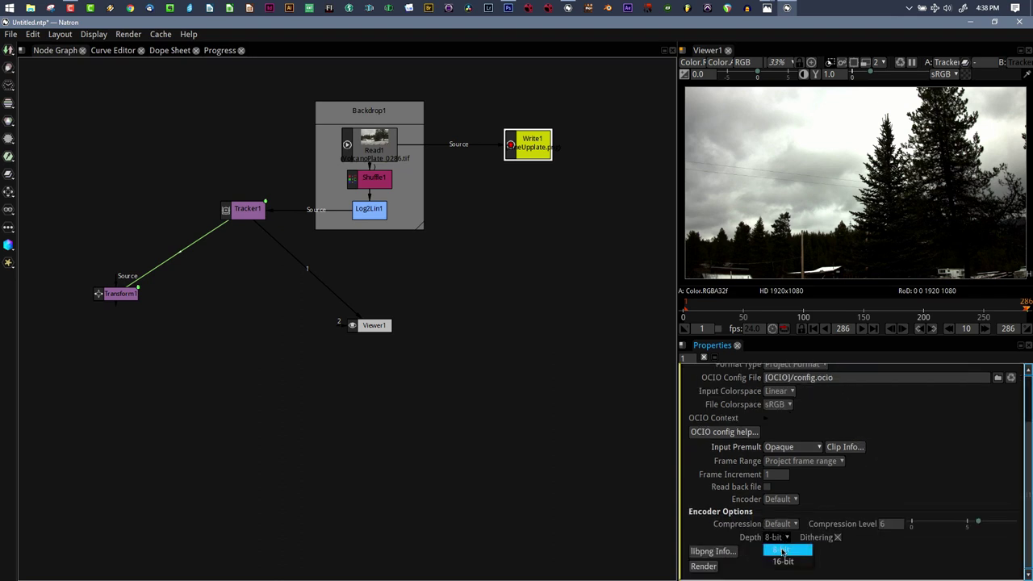
{"action": "left_click", "coordinate": [773, 552]}
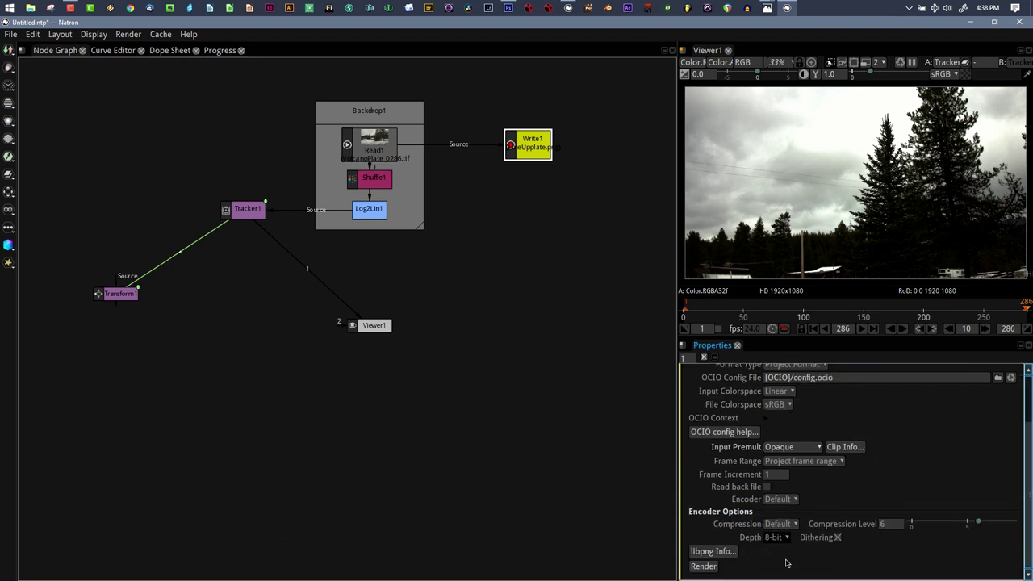
{"action": "left_click", "coordinate": [702, 566]}
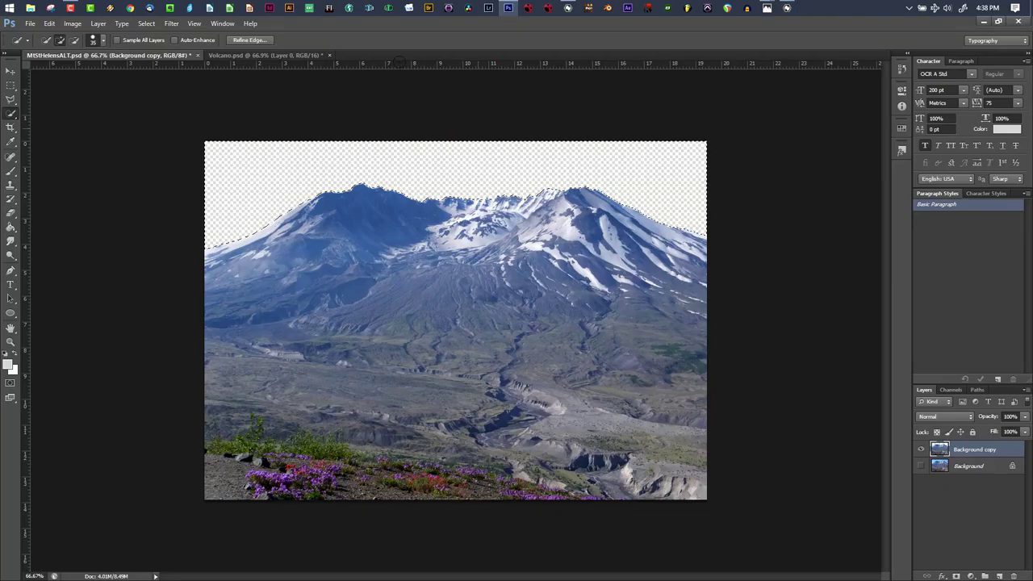
- Make Volcano.psd's Layer 0 visible so the cloudy sky shows, then return to Natron
{"action": "left_click", "coordinate": [242, 55]}
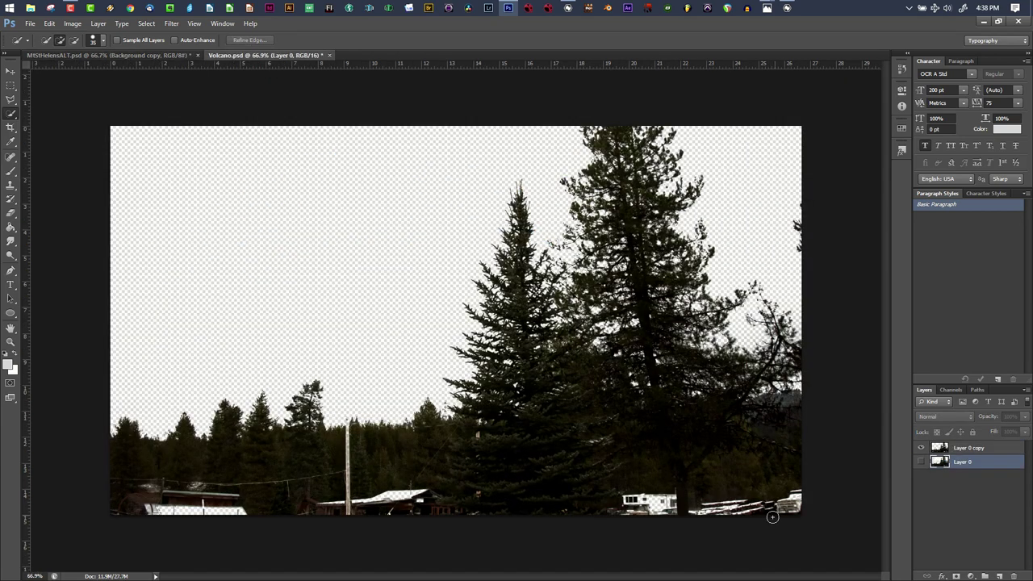
{"action": "left_click", "coordinate": [921, 461]}
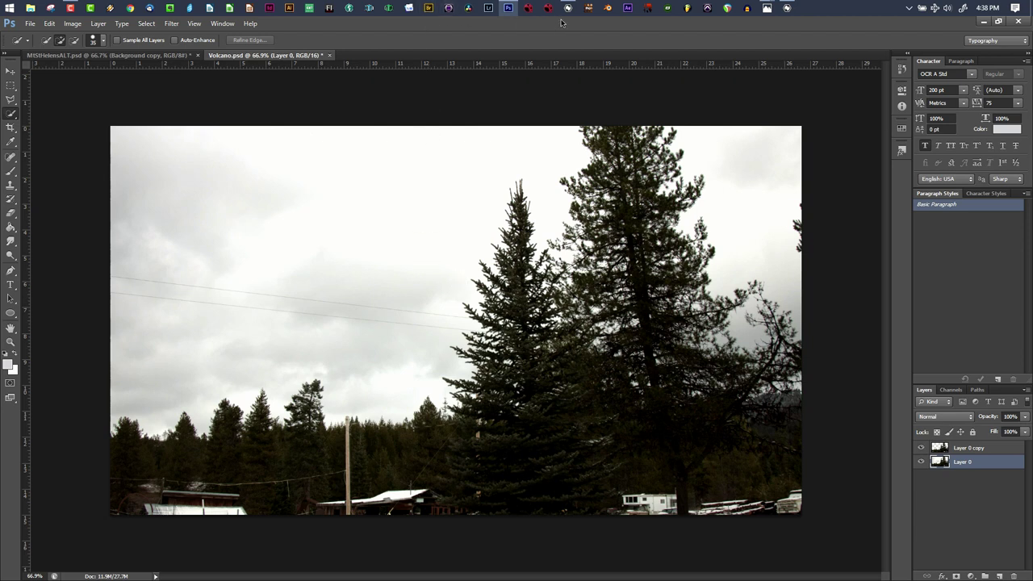
{"action": "left_click", "coordinate": [786, 8]}
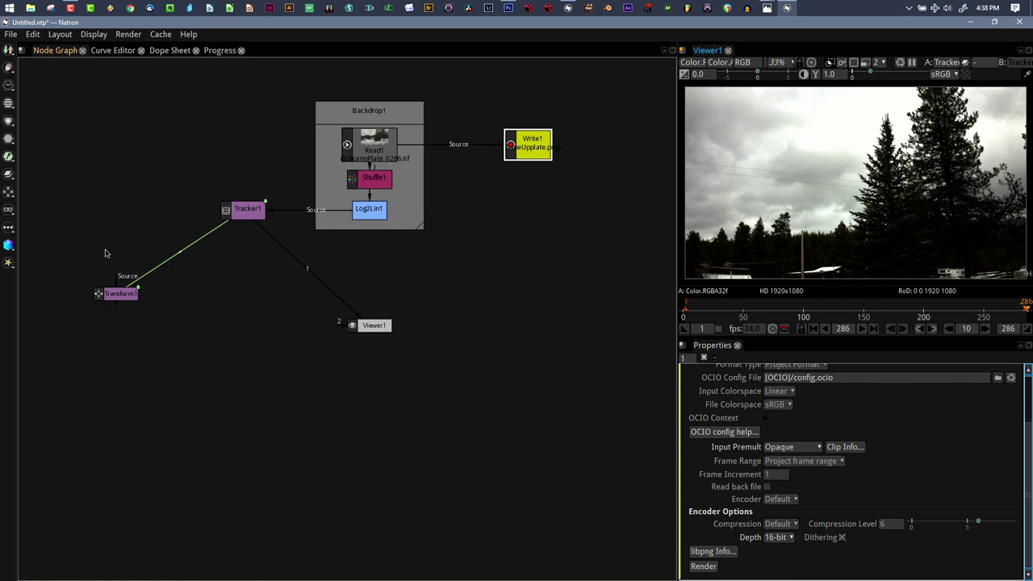
- Nudge Transform1, select Tracker1's Reference frame value, then switch to Photoshop's Volcano document
{"action": "mouse_move", "coordinate": [119, 297]}
{"action": "left_mouse_down"}
{"action": "mouse_move", "coordinate": [135, 304]}
{"action": "mouse_move", "coordinate": [126, 298]}
{"action": "left_mouse_up"}
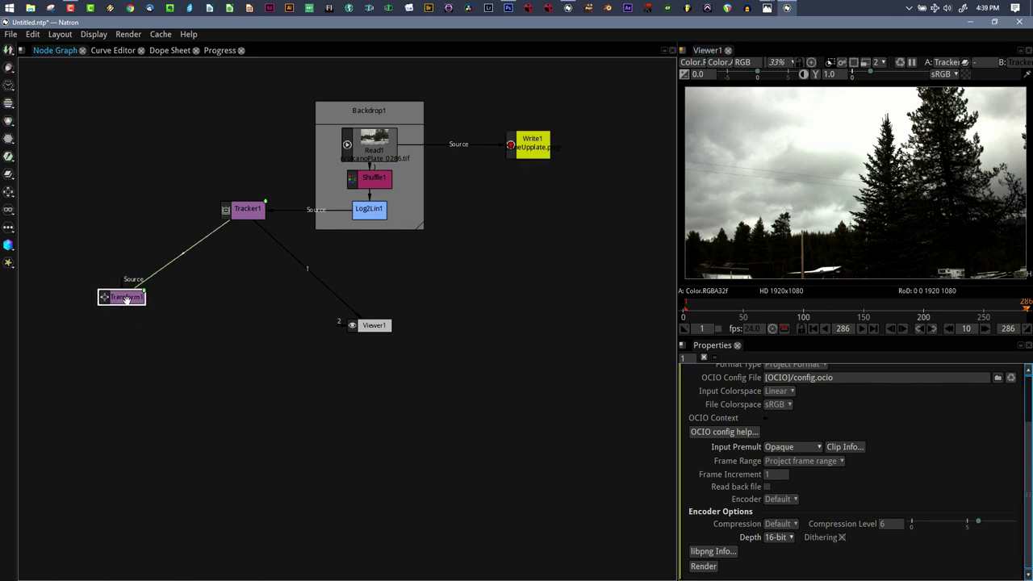
{"action": "left_click", "coordinate": [233, 212]}
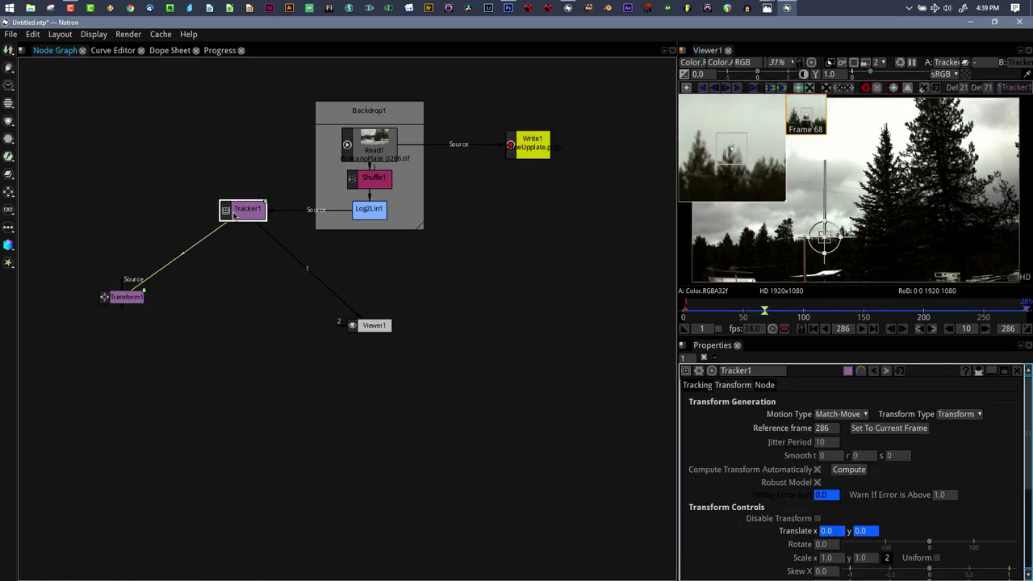
{"action": "double_click", "coordinate": [825, 431]}
{"action": "left_click", "coordinate": [508, 8]}
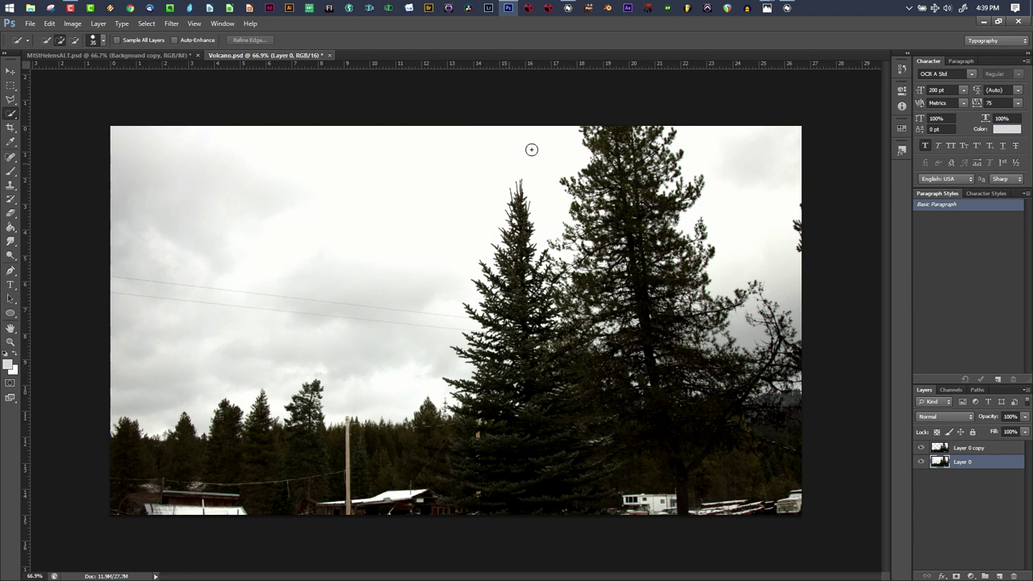
- Hide Layer 0 and select the upper mountain area in MtStHelensALT.psd
{"action": "left_click", "coordinate": [921, 461]}
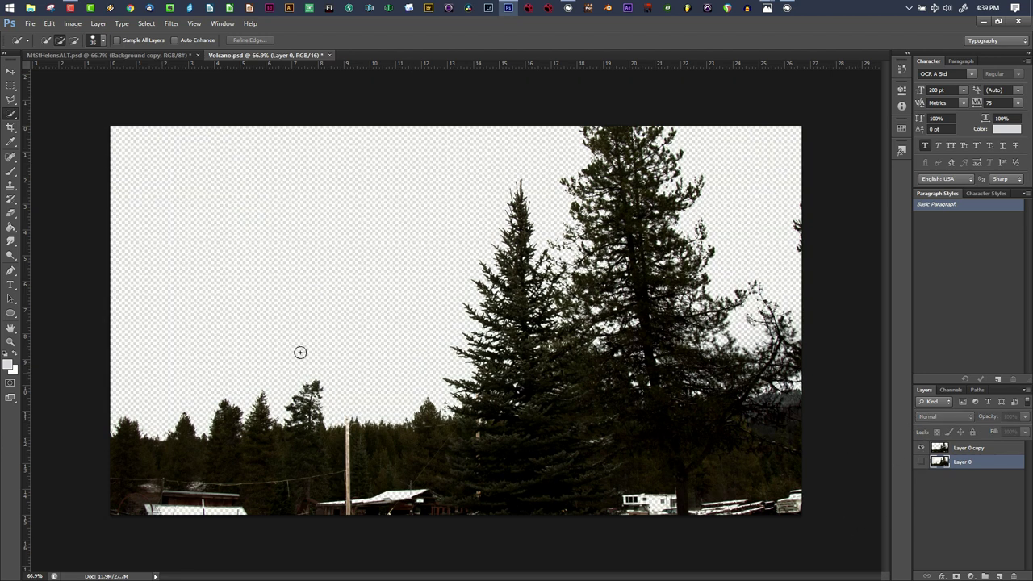
{"action": "left_click", "coordinate": [105, 55]}
{"action": "left_click", "coordinate": [11, 85]}
{"action": "left_click_drag", "start_coordinate": [116, 127], "coordinate": [732, 418]}
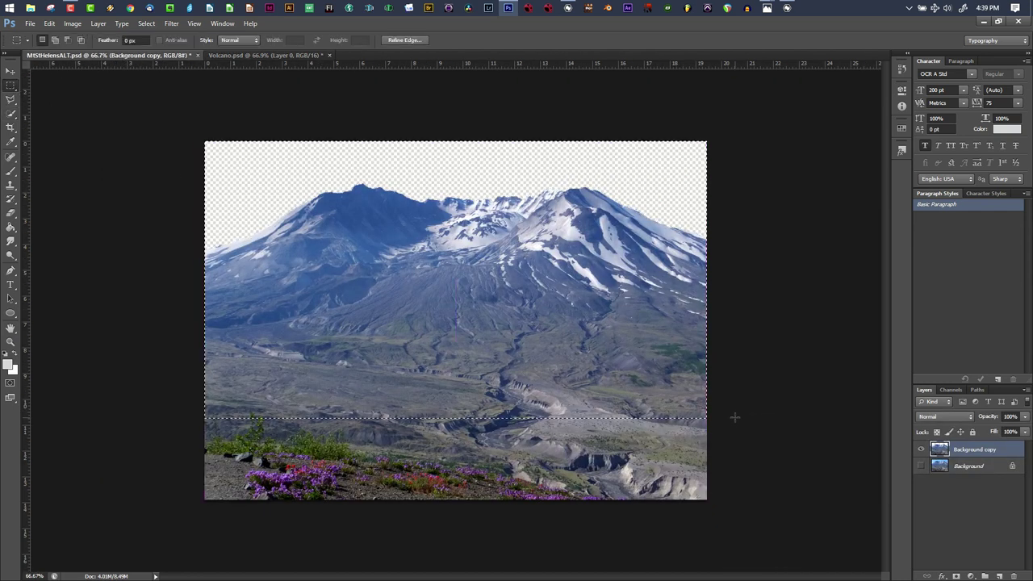
{"action": "key", "text": "ctrl+j"}
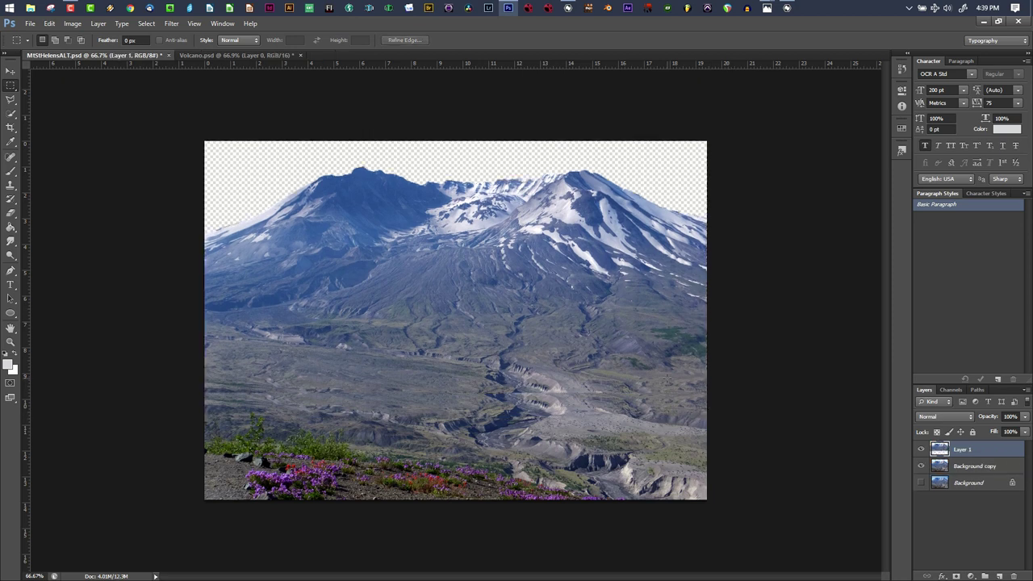
{"action": "key", "text": "ctrl+z"}
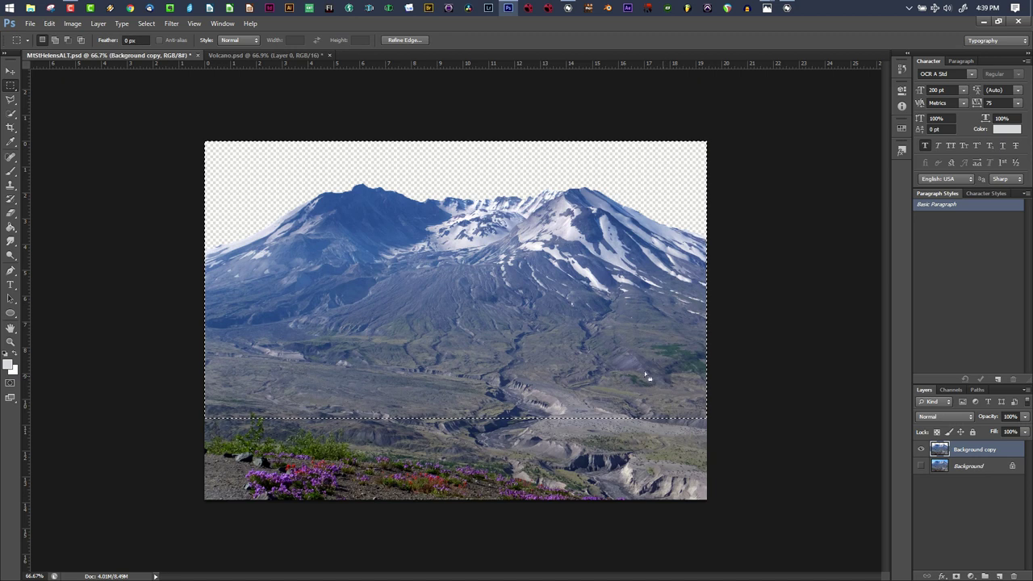
- Paste the mountain into Volcano.psd as a new layer and move it left and down
{"action": "left_click", "coordinate": [266, 55]}
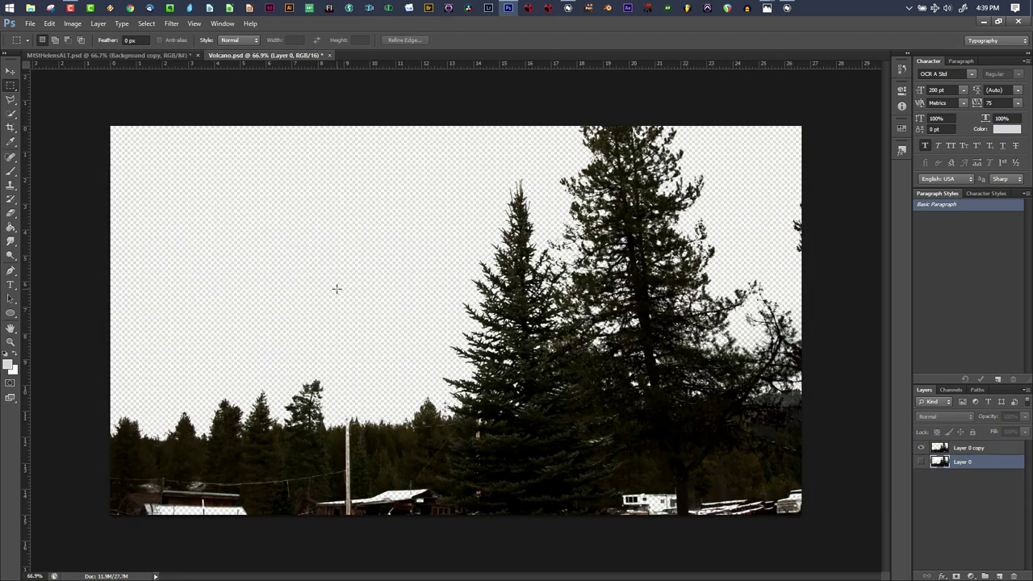
{"action": "key", "text": "ctrl+v"}
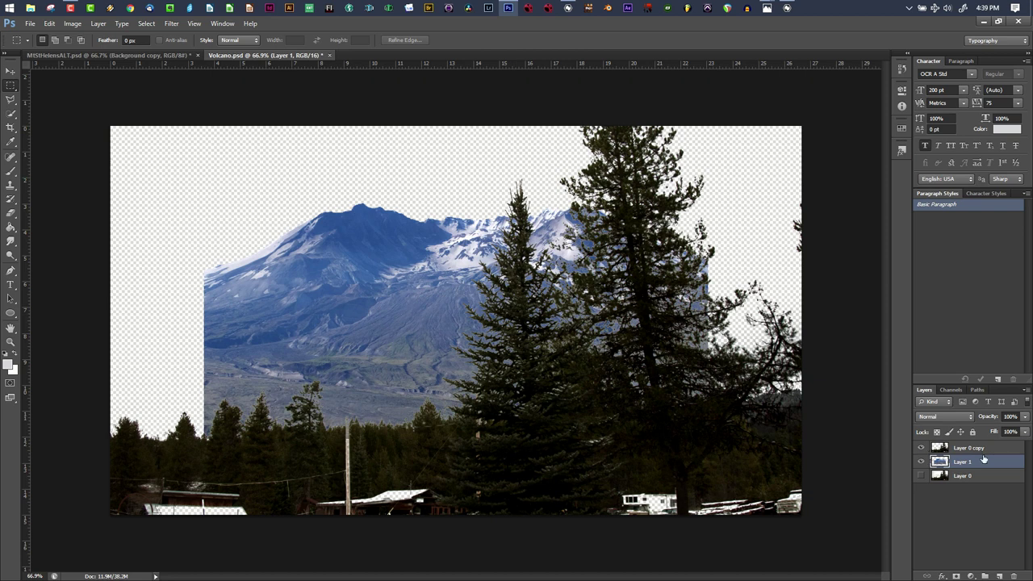
{"action": "key", "text": "v"}
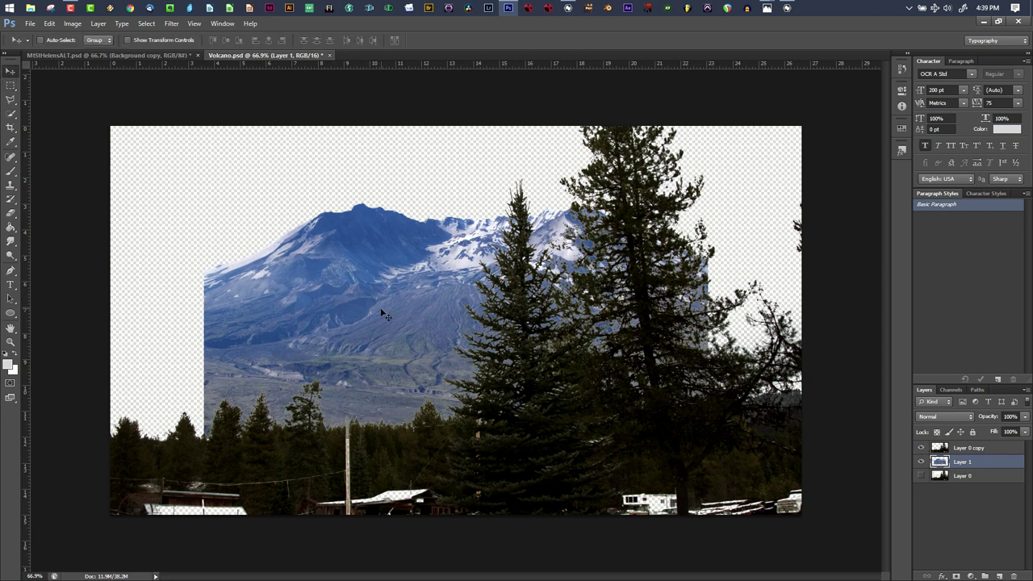
{"action": "left_click_drag", "start_coordinate": [383, 335], "coordinate": [264, 387]}
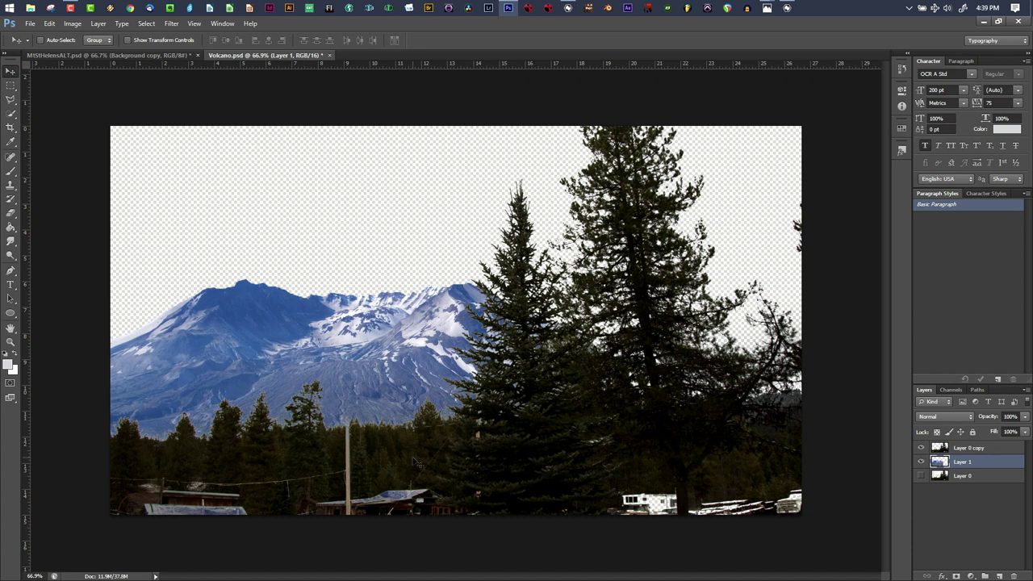
- Zoom in to check the mountain and tree edges, then hide Layer 0 copy and start Save As
{"action": "key", "text": "z"}
{"action": "left_click_drag", "start_coordinate": [398, 439], "coordinate": [457, 428]}
{"action": "key", "text": "v"}
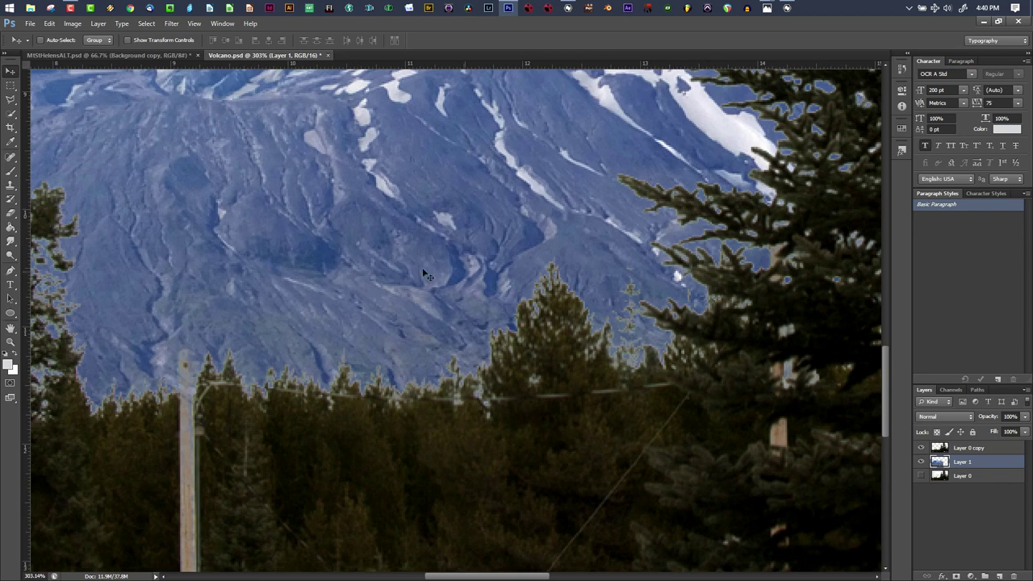
{"action": "key", "text": "z"}
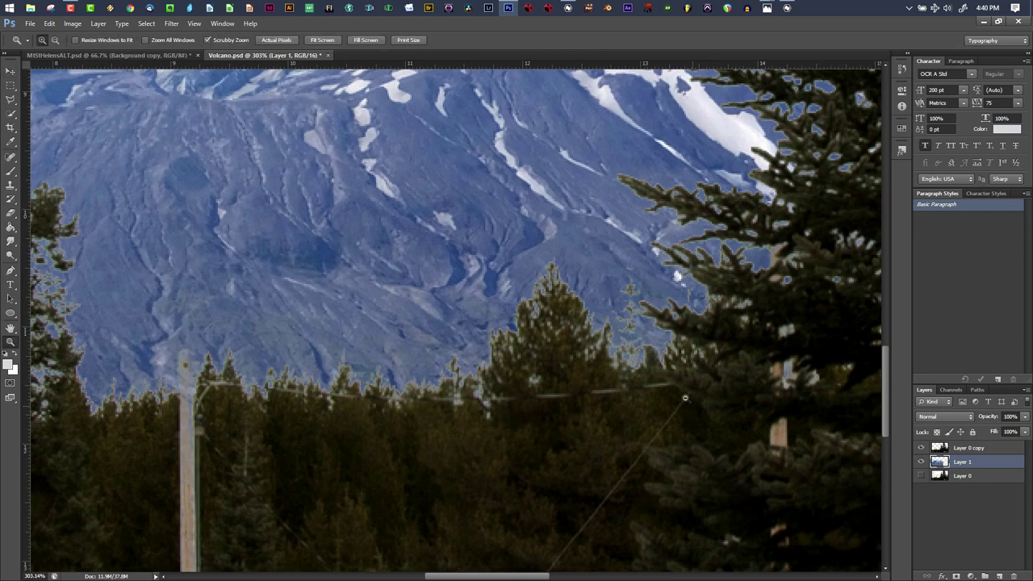
{"action": "left_click_drag", "start_coordinate": [694, 404], "coordinate": [579, 393]}
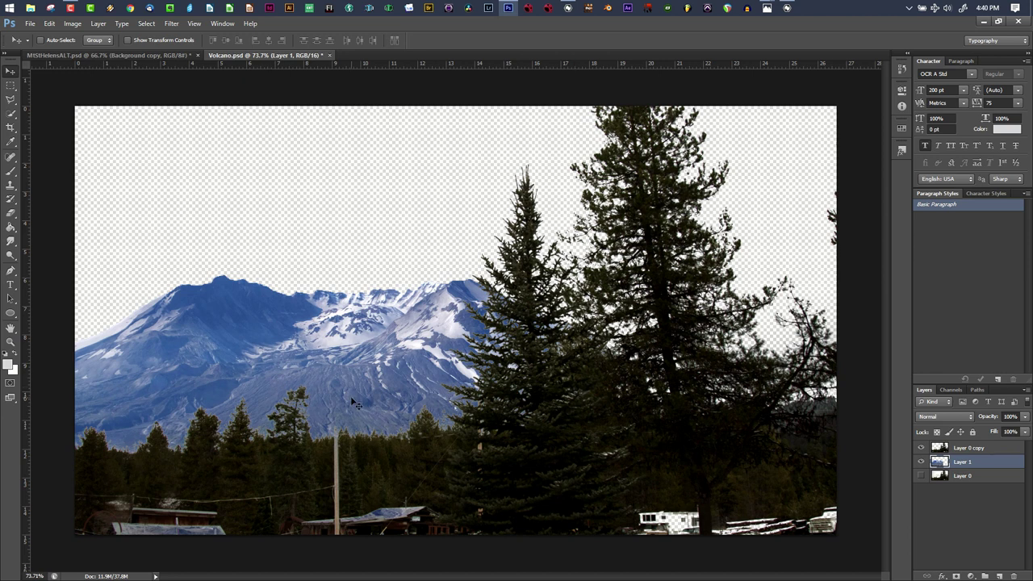
{"action": "left_click", "coordinate": [919, 448]}
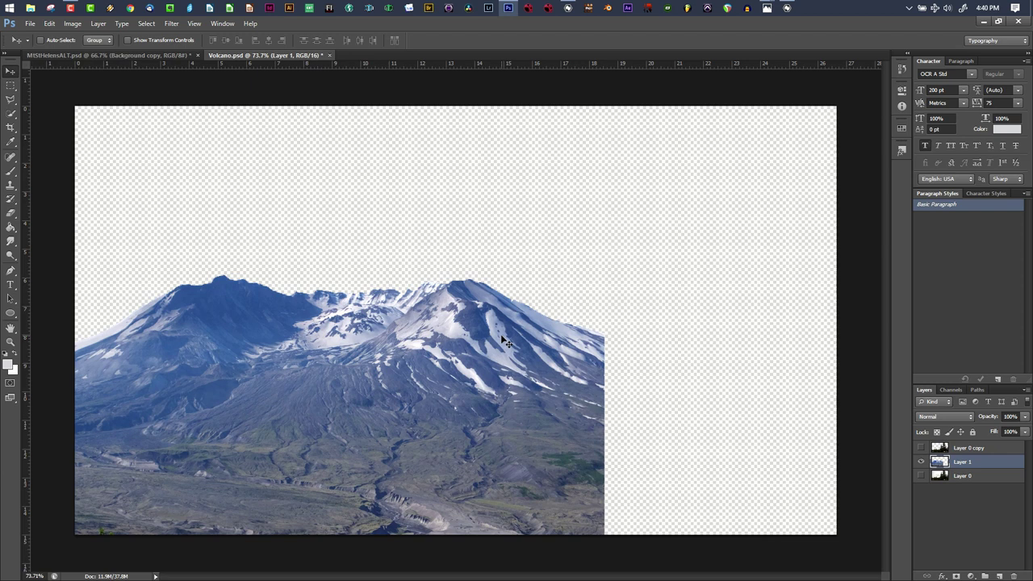
{"action": "key", "text": "ctrl+shift+s"}
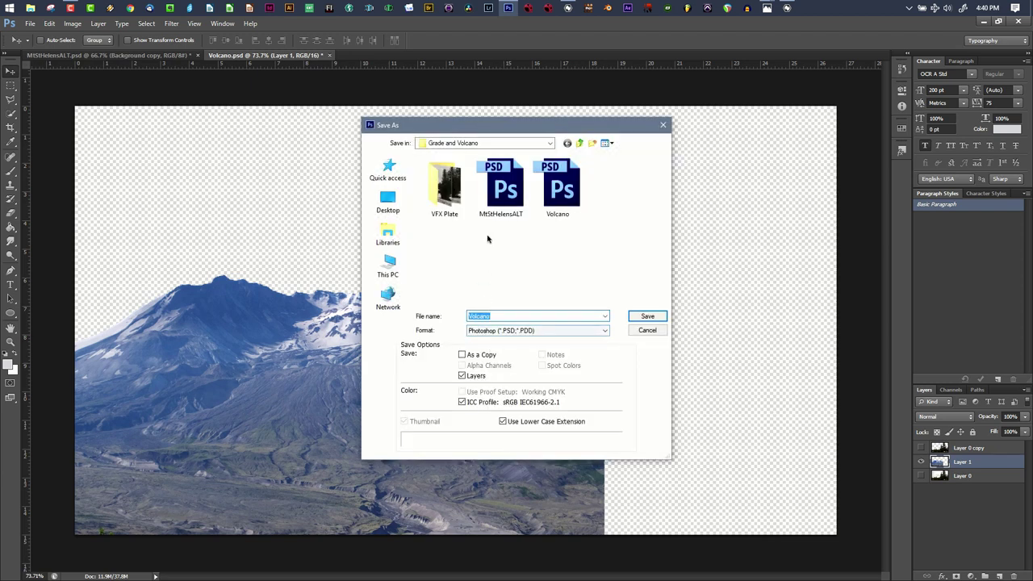
- Save over Volcano.psd, accepting the replace and format prompts, then return to Natron
{"action": "left_click", "coordinate": [544, 193]}
{"action": "left_click", "coordinate": [647, 316]}
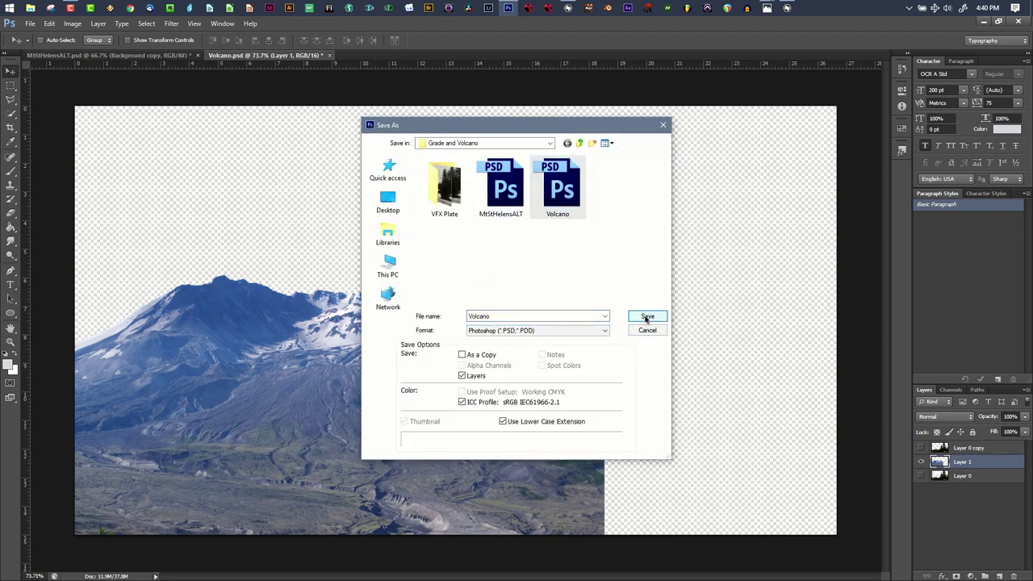
{"action": "left_click", "coordinate": [507, 228]}
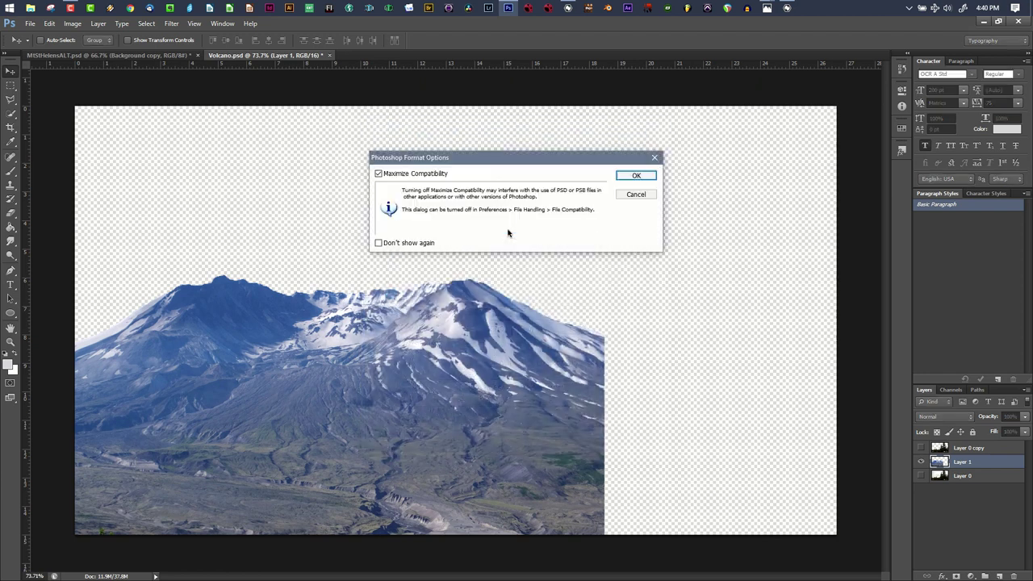
{"action": "left_click", "coordinate": [639, 177]}
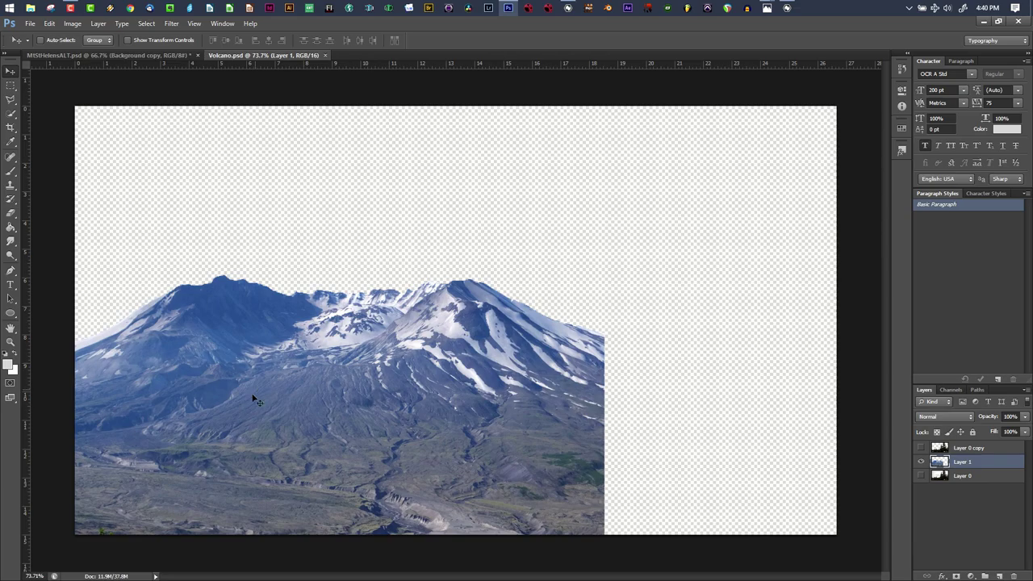
{"action": "left_click", "coordinate": [789, 7]}
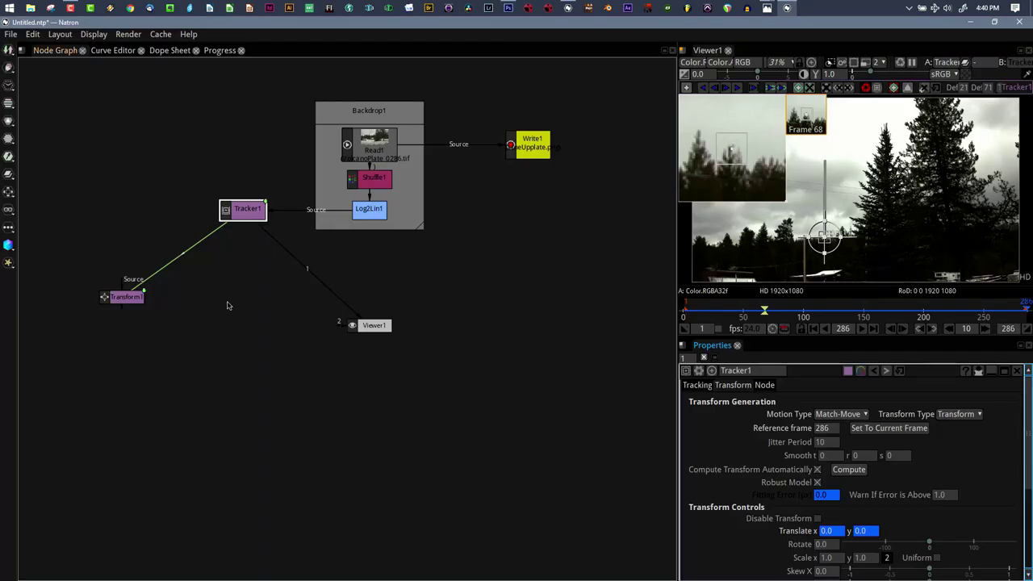
- Read in Volcano.psd as Read3 and connect it to Transform1's Source input
{"action": "left_click", "coordinate": [95, 181]}
{"action": "key", "text": "r"}
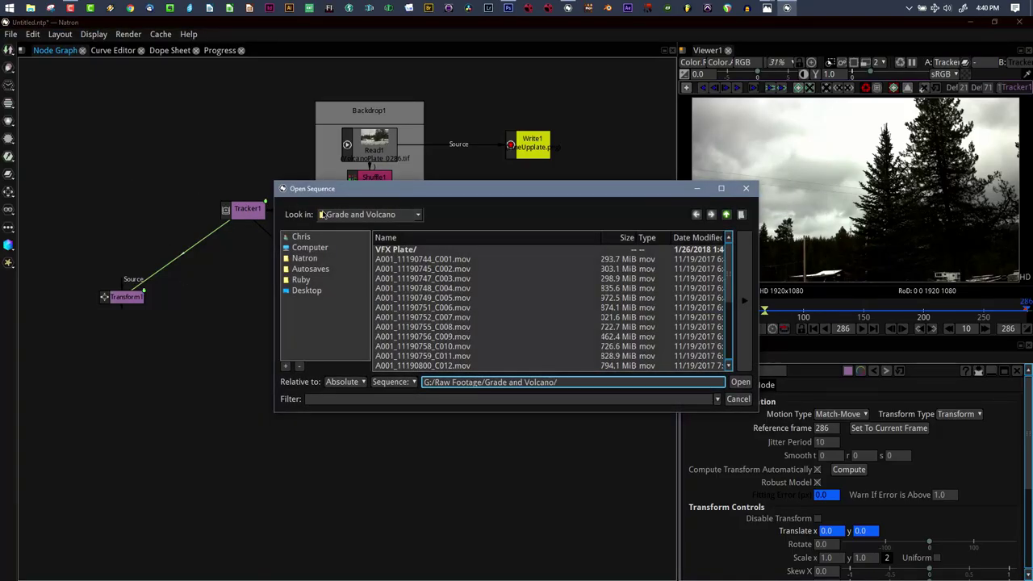
{"action": "double_click", "coordinate": [407, 367]}
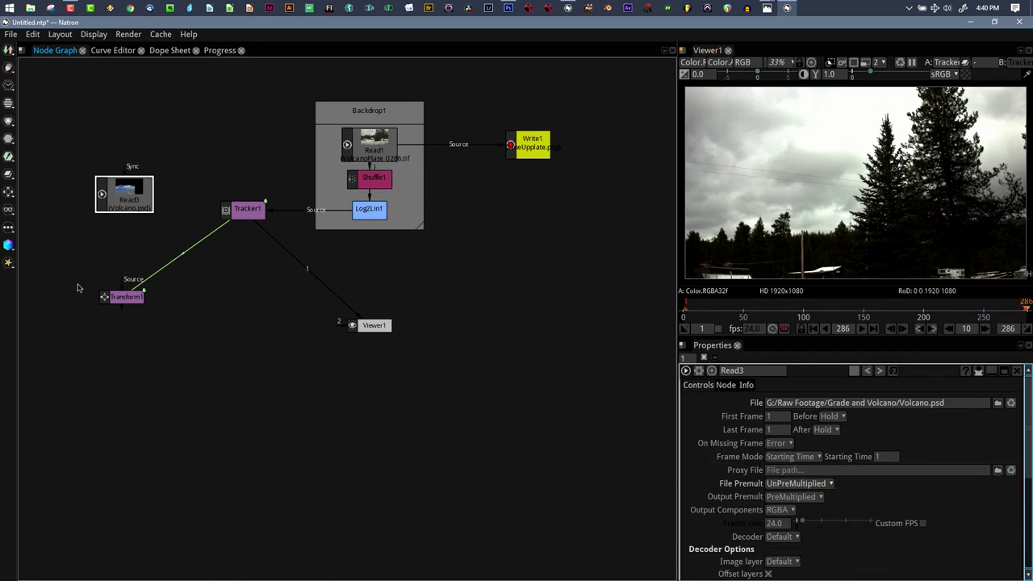
{"action": "left_click_drag", "start_coordinate": [123, 284], "coordinate": [126, 197]}
{"action": "left_click_drag", "start_coordinate": [367, 326], "coordinate": [445, 341]}
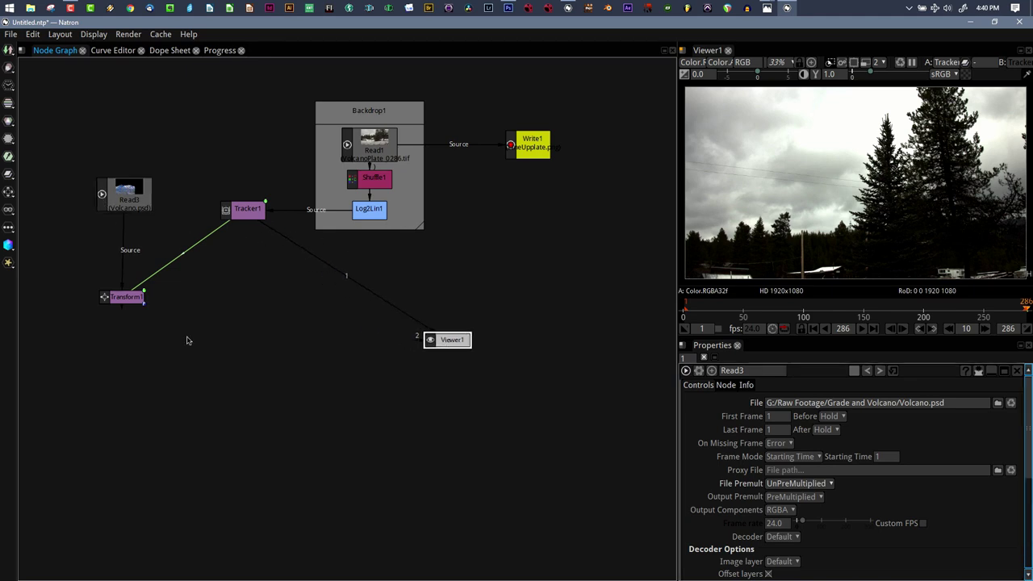
- Add a Merge1 node after Transform1, placed beside the viewer
{"action": "left_click", "coordinate": [129, 298]}
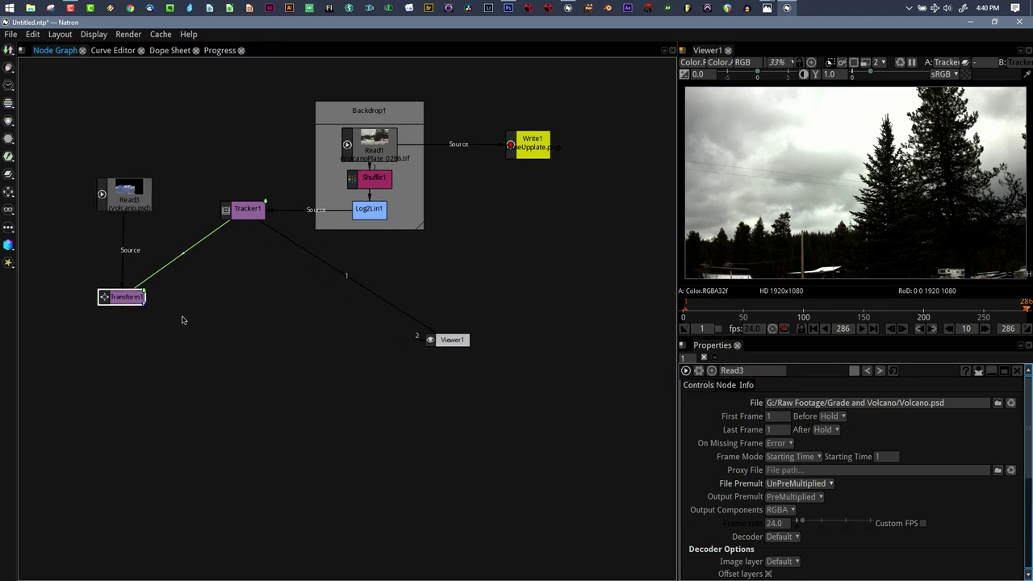
{"action": "key", "text": "m"}
{"action": "left_click_drag", "start_coordinate": [122, 330], "coordinate": [374, 216]}
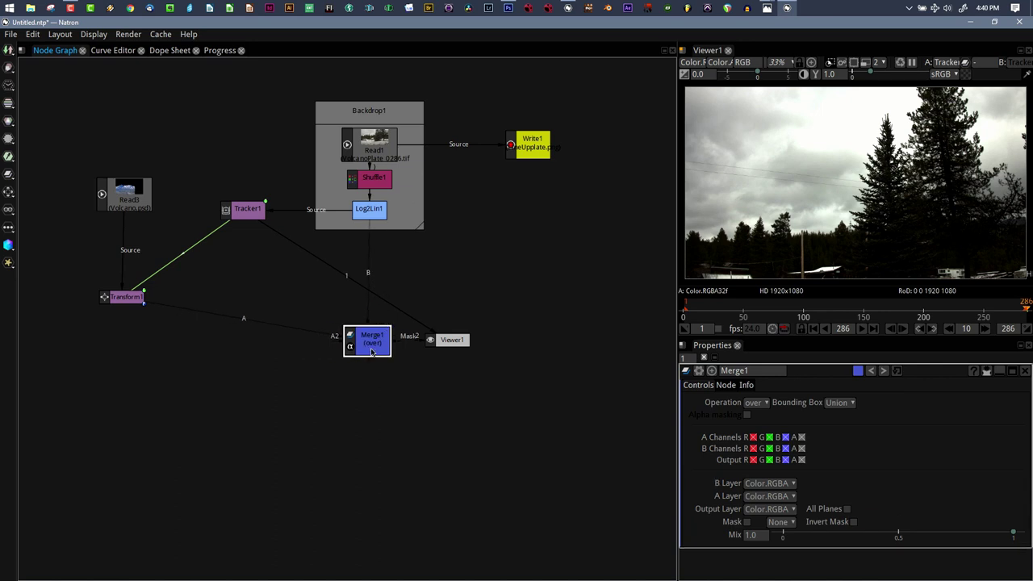
- Connect Merge1 to Viewer1's input 1 and select it, then bring Photoshop's Volcano forward
{"action": "left_click_drag", "start_coordinate": [372, 353], "coordinate": [615, 538]}
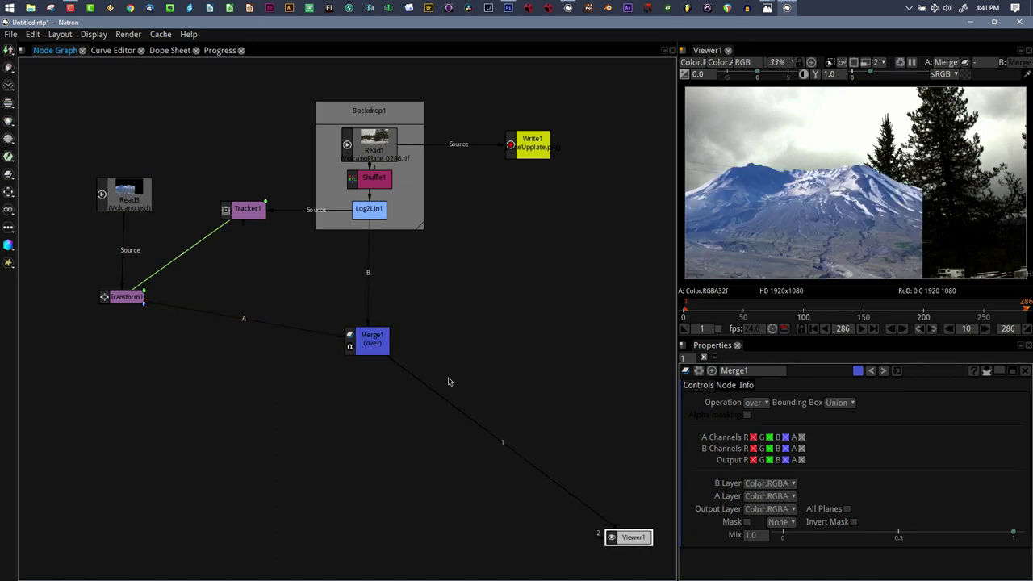
{"action": "left_click", "coordinate": [367, 351]}
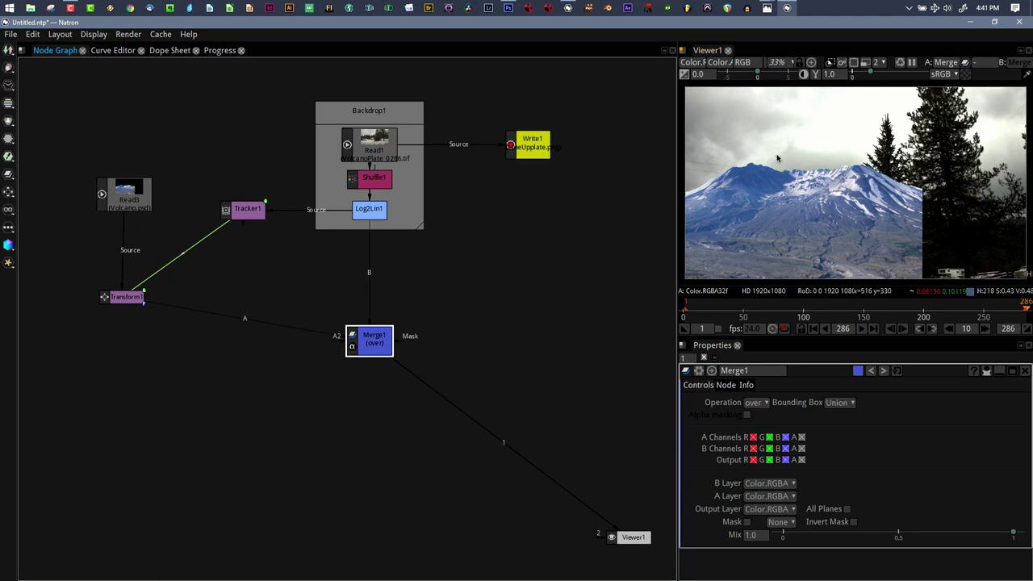
{"action": "left_click", "coordinate": [508, 9]}
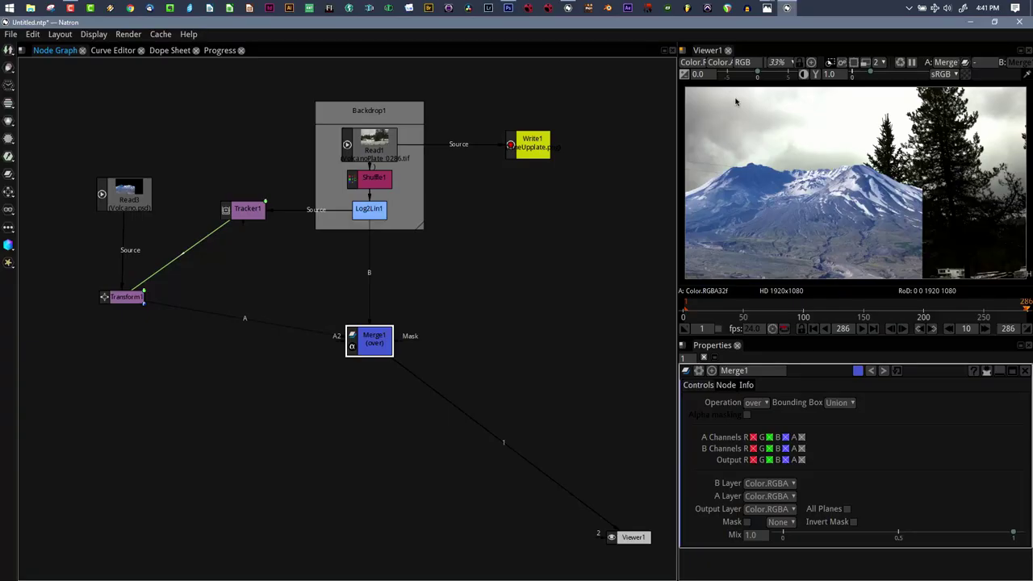
{"action": "left_click", "coordinate": [786, 8]}
- Scrub the shot from frame 77 to 155 and play back the composite
{"action": "left_click", "coordinate": [775, 310]}
{"action": "left_click_drag", "start_coordinate": [711, 309], "coordinate": [869, 309]}
{"action": "key", "text": "l"}
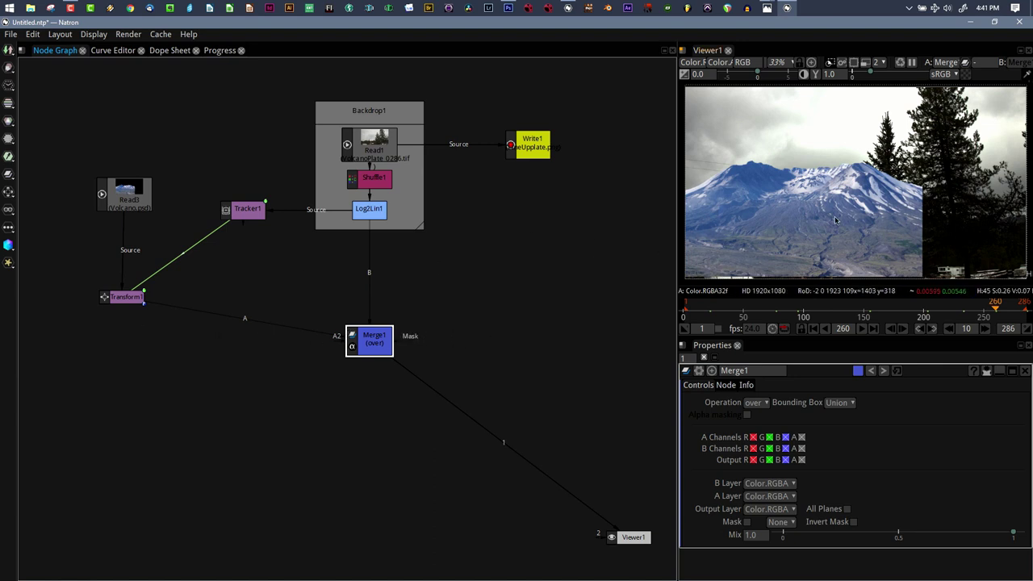
- Add a ColorCorrect1 node fed from Log2Lin1's output
{"action": "left_click", "coordinate": [533, 245]}
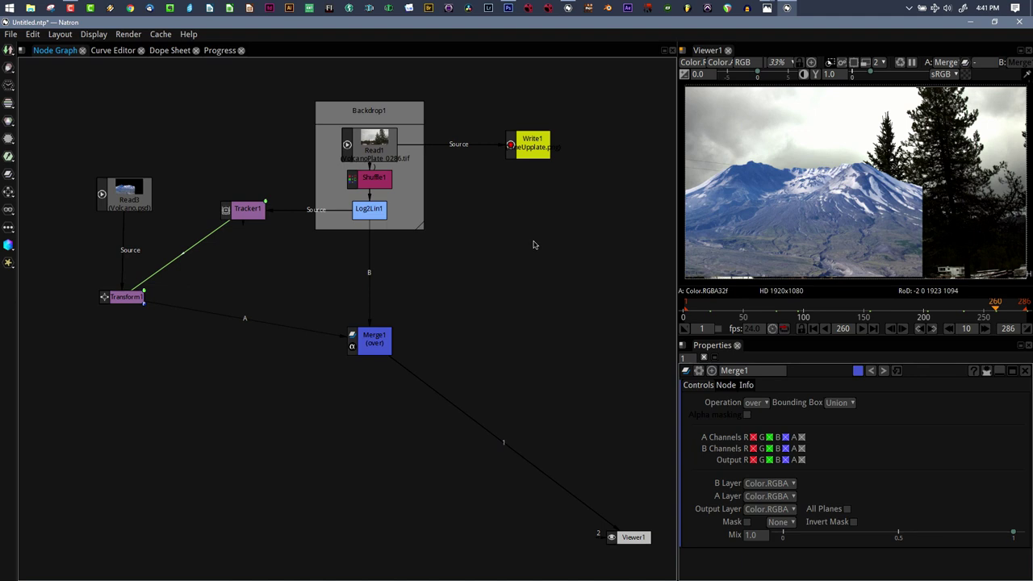
{"action": "key", "text": "c"}
{"action": "left_click_drag", "start_coordinate": [531, 220], "coordinate": [555, 211]}
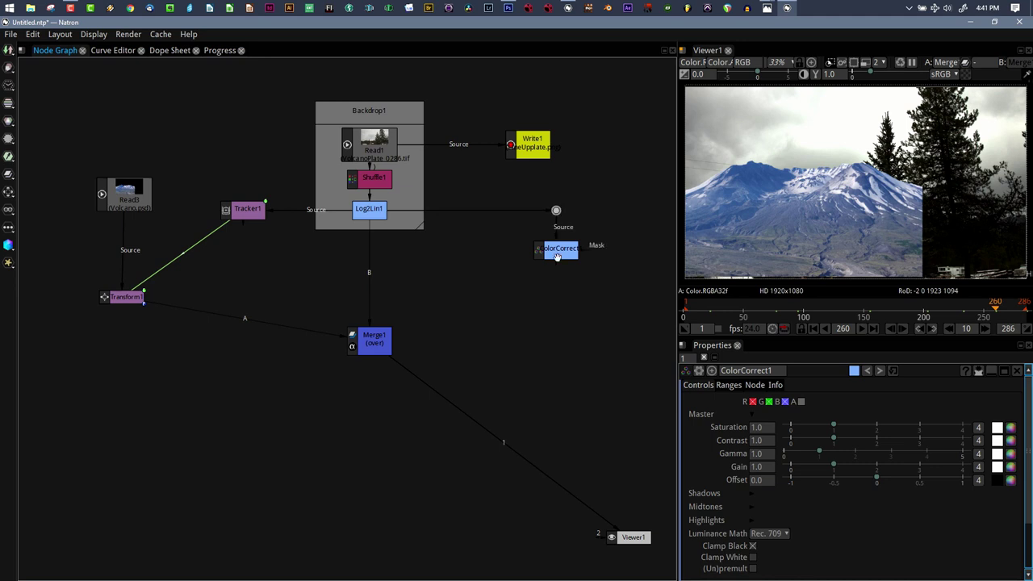
- View ColorCorrect1 and set Saturation 0, Contrast 2.57 and Gain 4.0
{"action": "left_click_drag", "start_coordinate": [561, 250], "coordinate": [557, 264]}
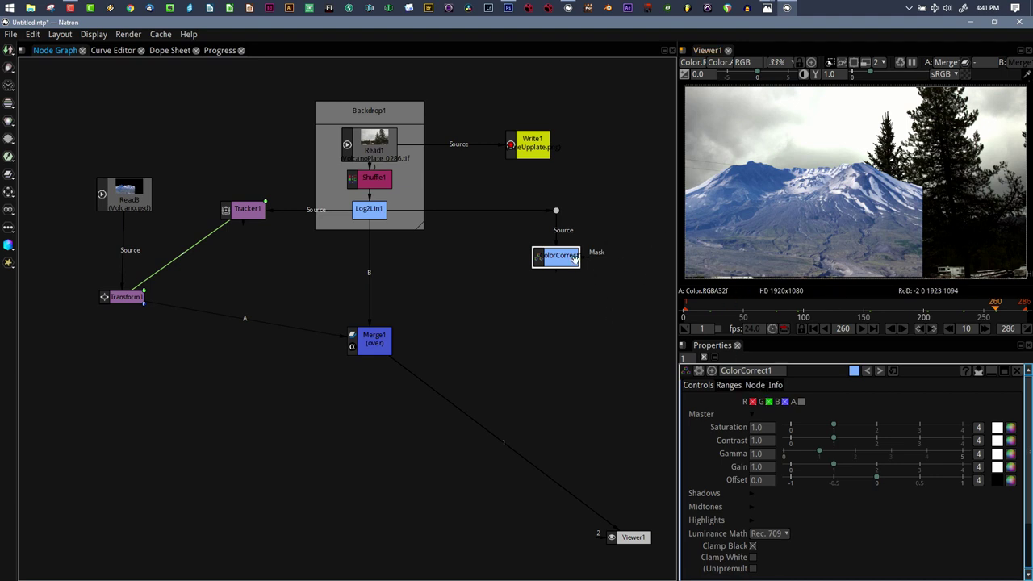
{"action": "key", "text": "1"}
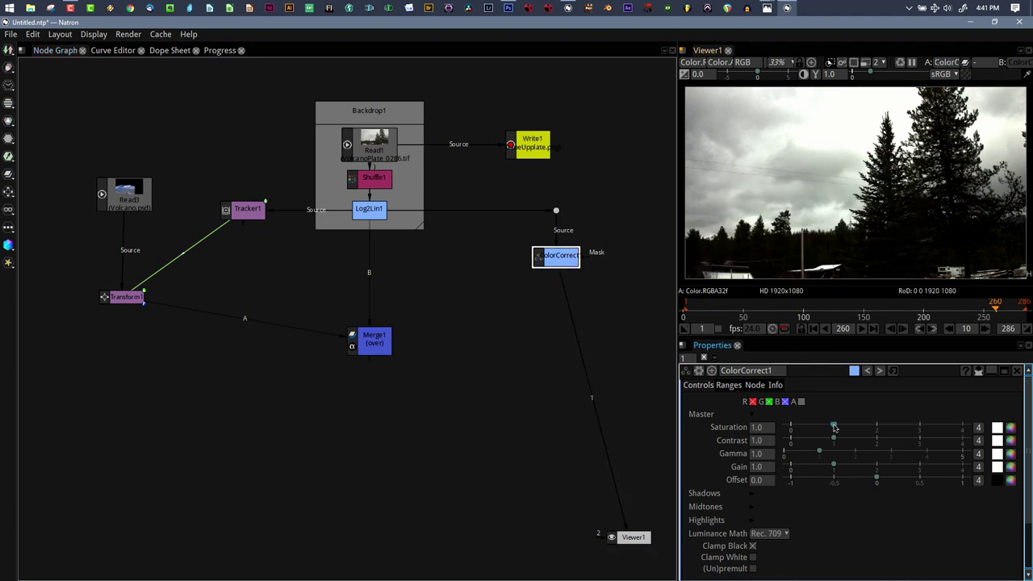
{"action": "left_click_drag", "start_coordinate": [833, 425], "coordinate": [660, 427]}
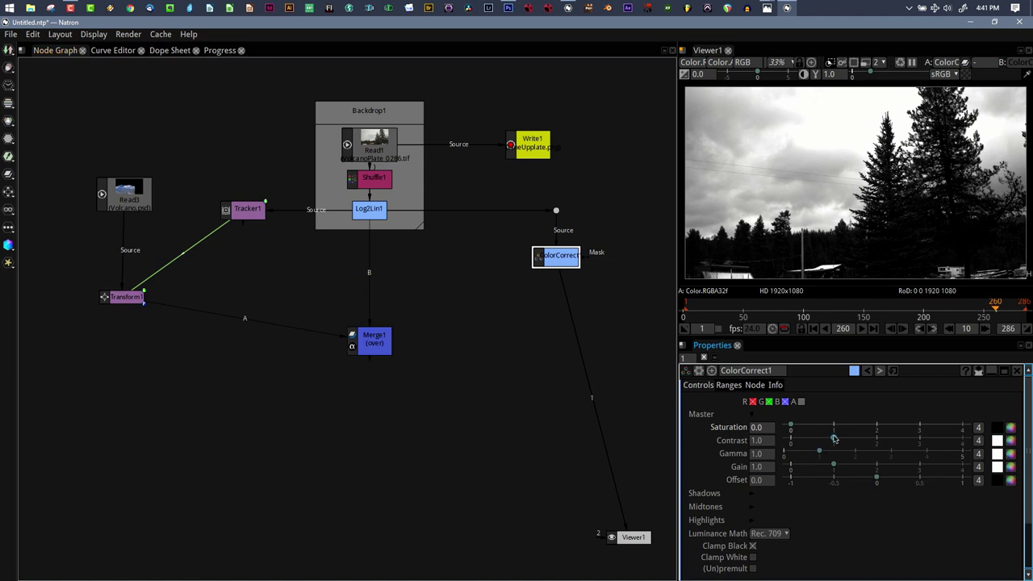
{"action": "left_click_drag", "start_coordinate": [833, 439], "coordinate": [902, 438]}
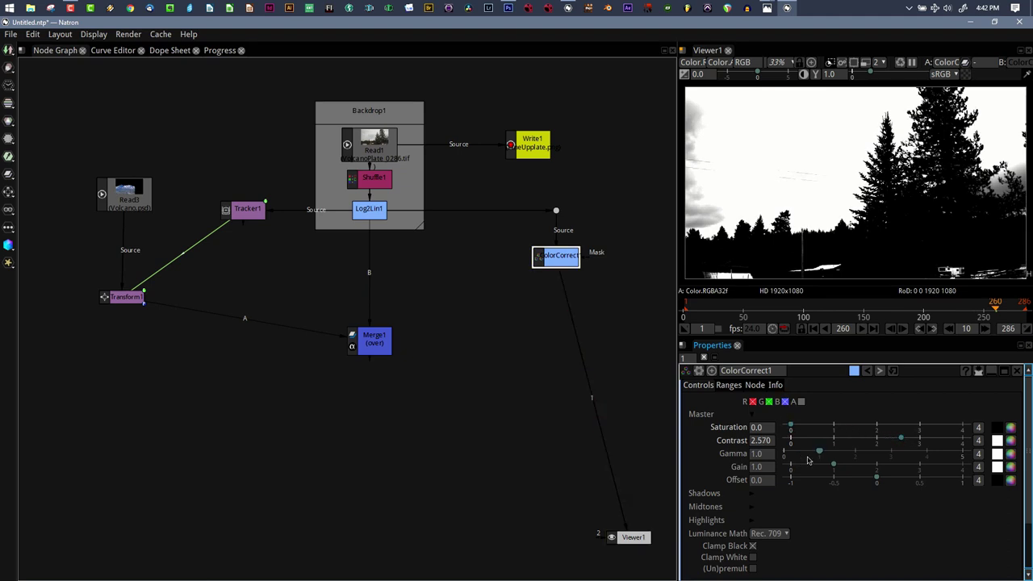
{"action": "left_click_drag", "start_coordinate": [836, 466], "coordinate": [963, 466]}
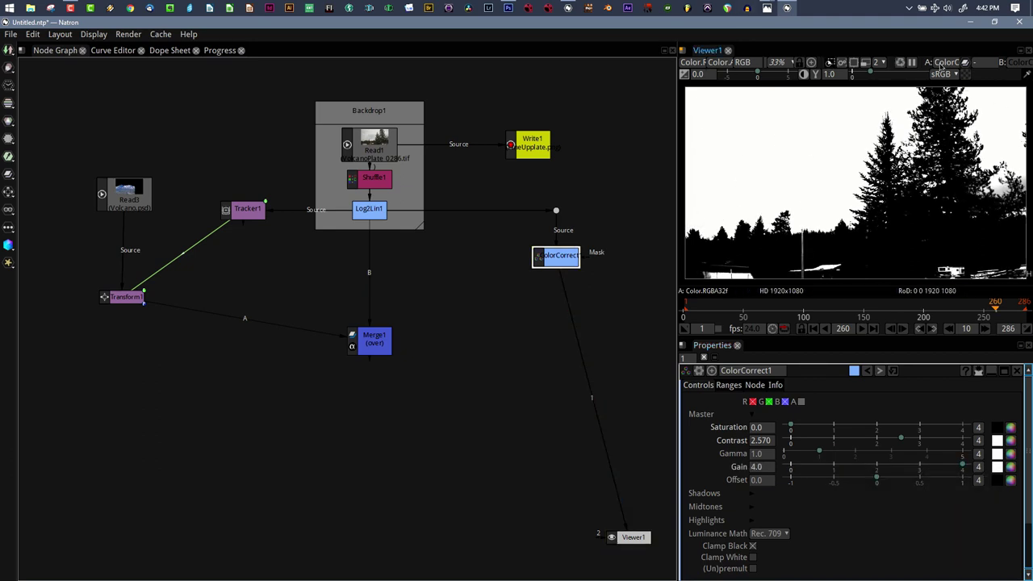
- View Merge1 and connect its Mask input to ColorCorrect1
{"action": "left_click", "coordinate": [371, 343]}
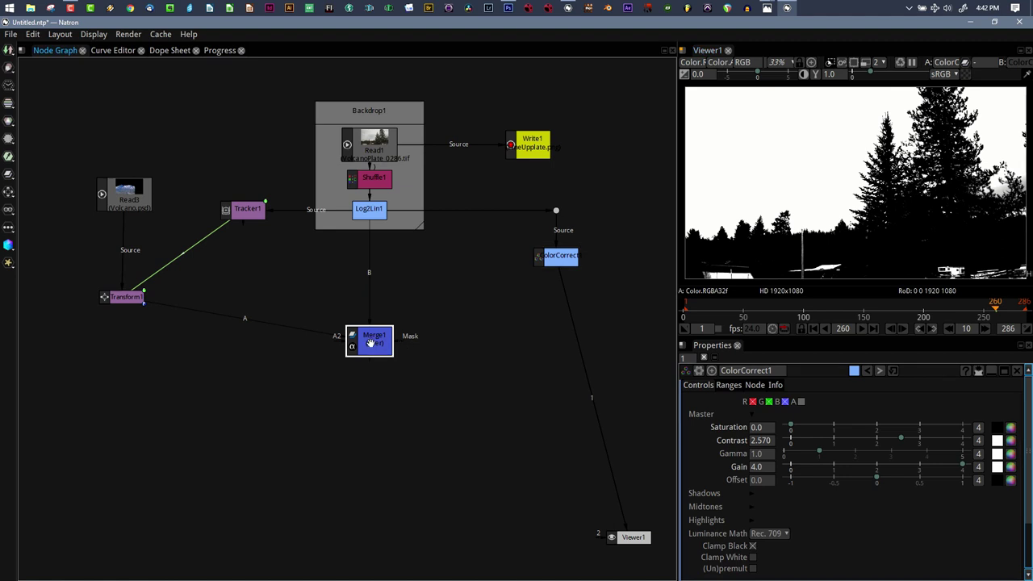
{"action": "key", "text": "1"}
{"action": "left_click_drag", "start_coordinate": [404, 340], "coordinate": [559, 257]}
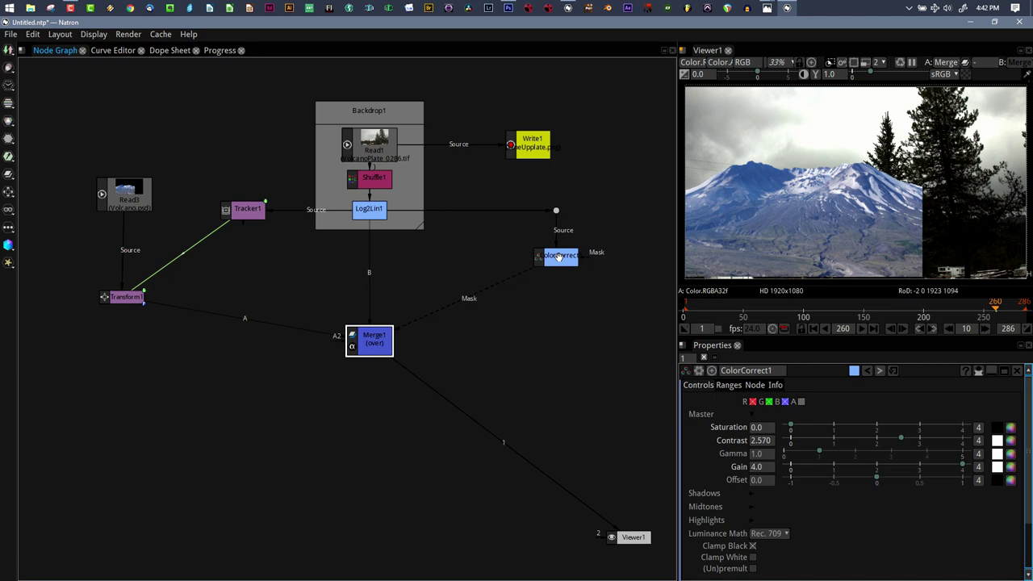
- Set Merge1's mask channel to Color.R and select ColorCorrect1
{"action": "left_click", "coordinate": [363, 342]}
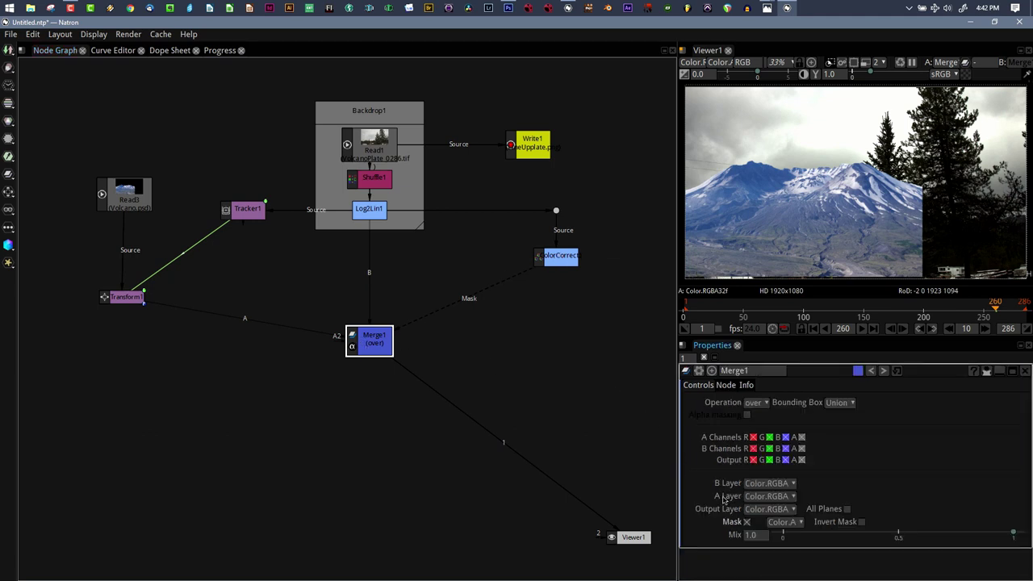
{"action": "left_click", "coordinate": [782, 521]}
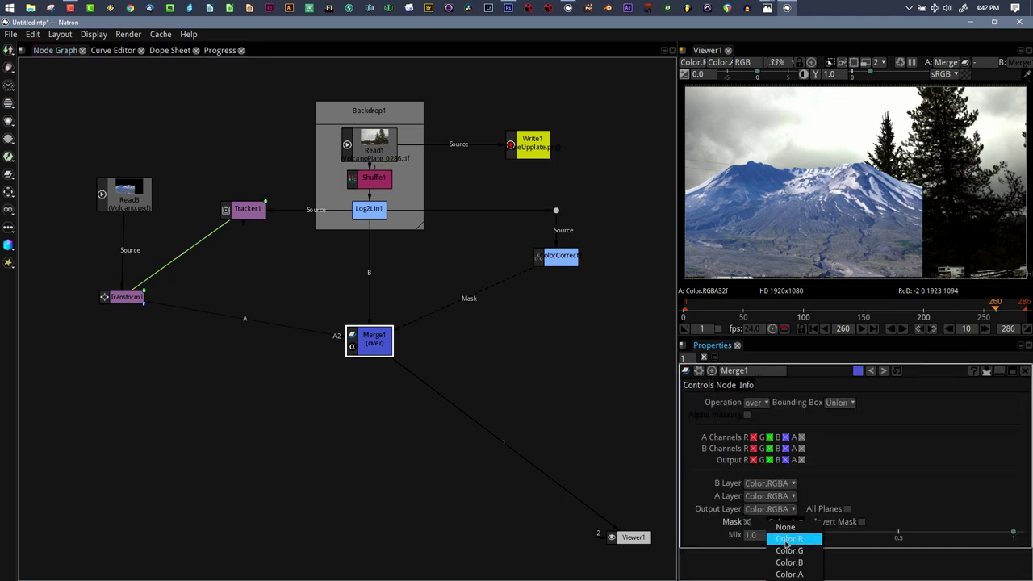
{"action": "left_click", "coordinate": [786, 539]}
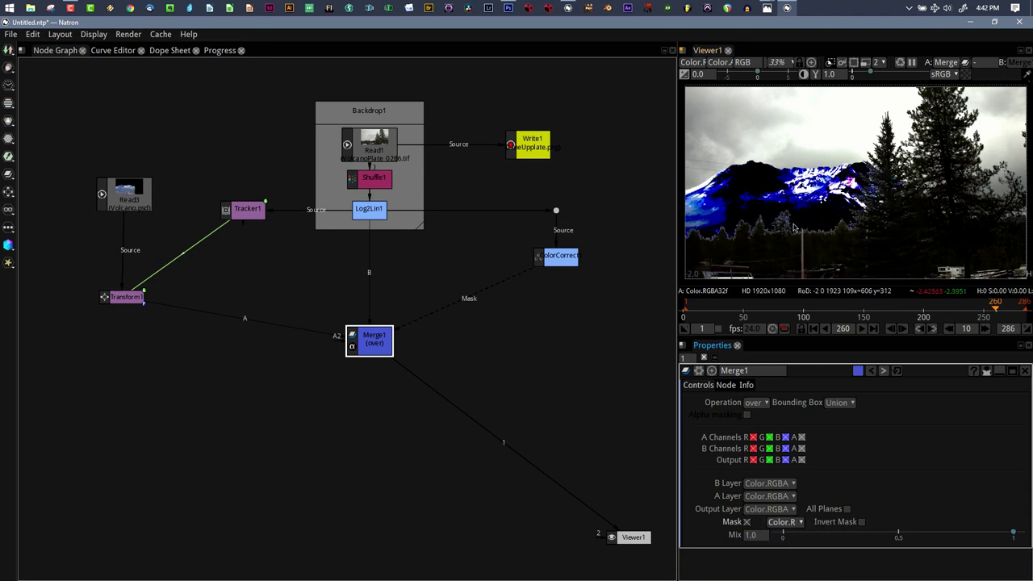
{"action": "left_click", "coordinate": [548, 262]}
- Add Grade1 after ColorCorrect1 with Clamp White, White Point 0.840 and Multiply 3.140
{"action": "key", "text": "g"}
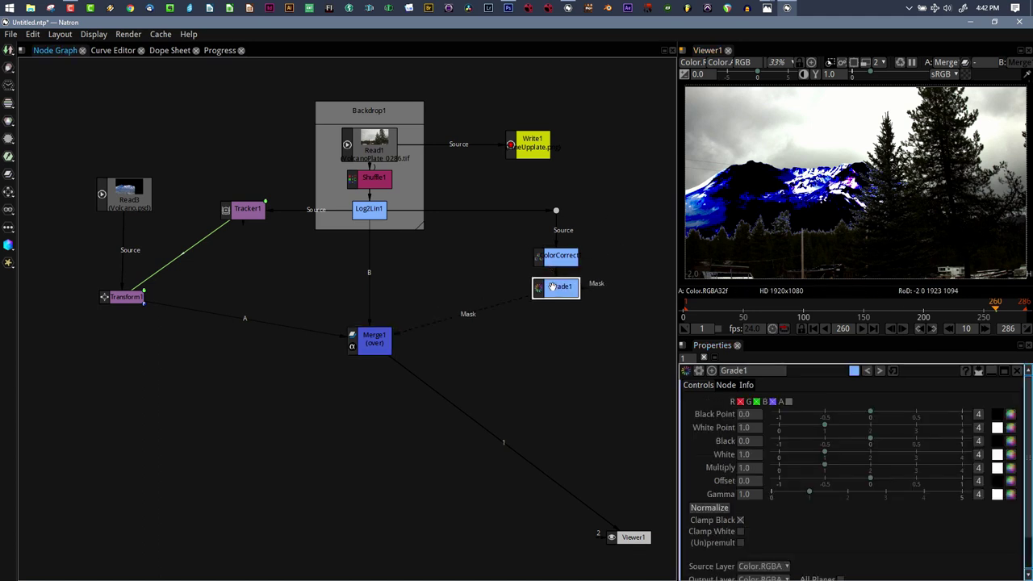
{"action": "left_click", "coordinate": [740, 532]}
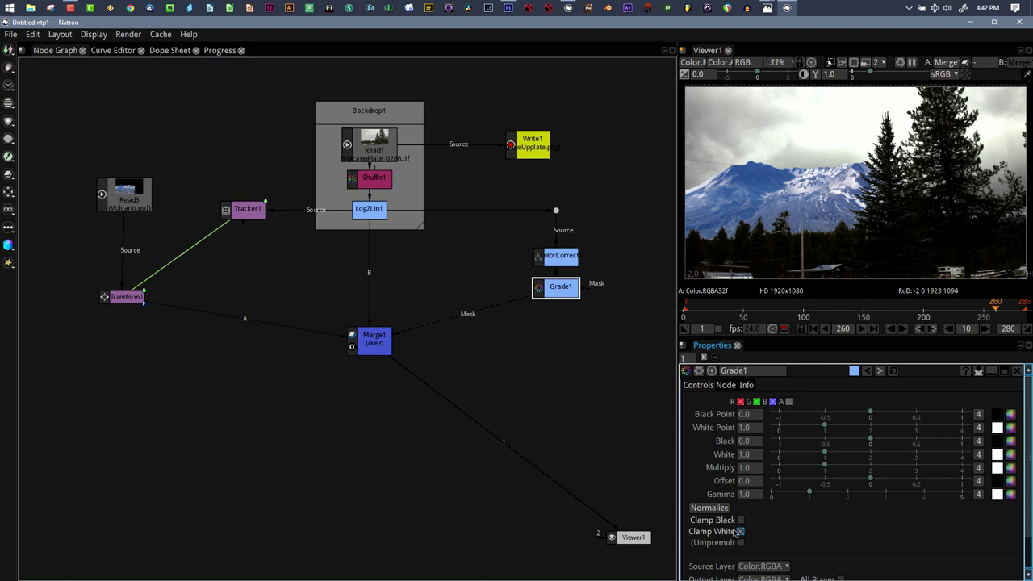
{"action": "scroll", "coordinate": [819, 224], "scroll_direction": "up", "scroll_amount": 5}
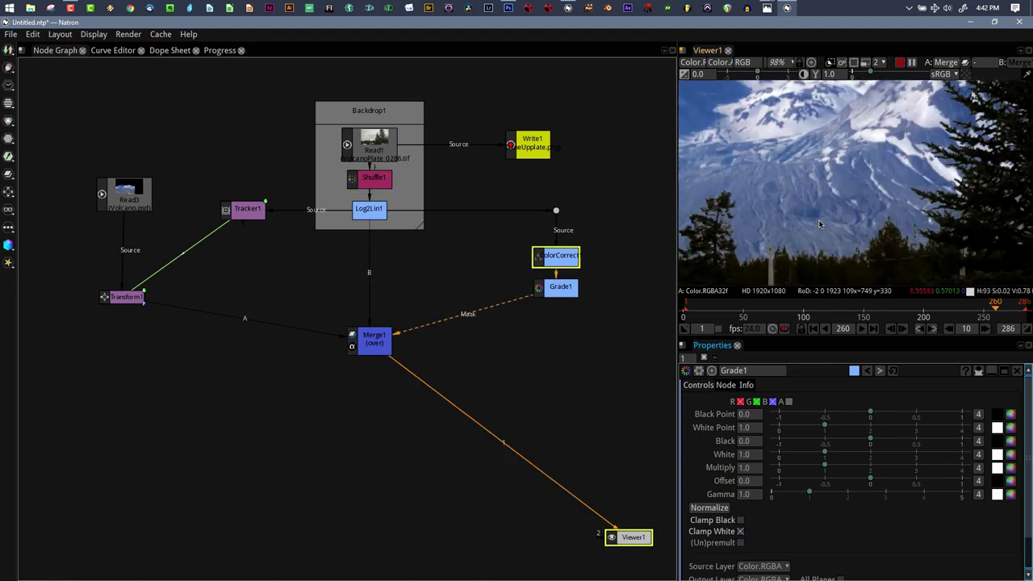
{"action": "scroll", "coordinate": [819, 225], "scroll_direction": "up", "scroll_amount": 3}
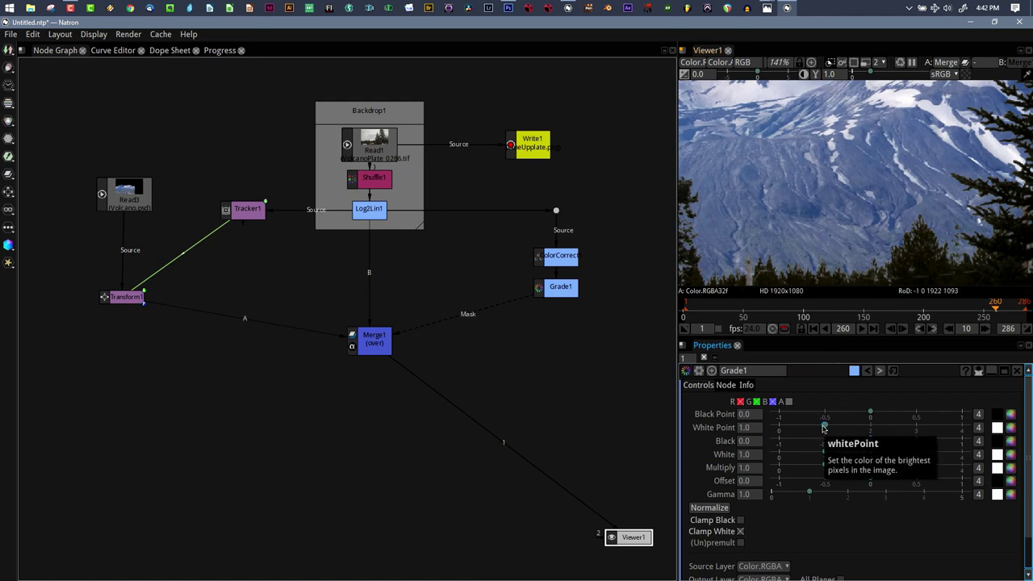
{"action": "left_click_drag", "start_coordinate": [823, 429], "coordinate": [820, 429]}
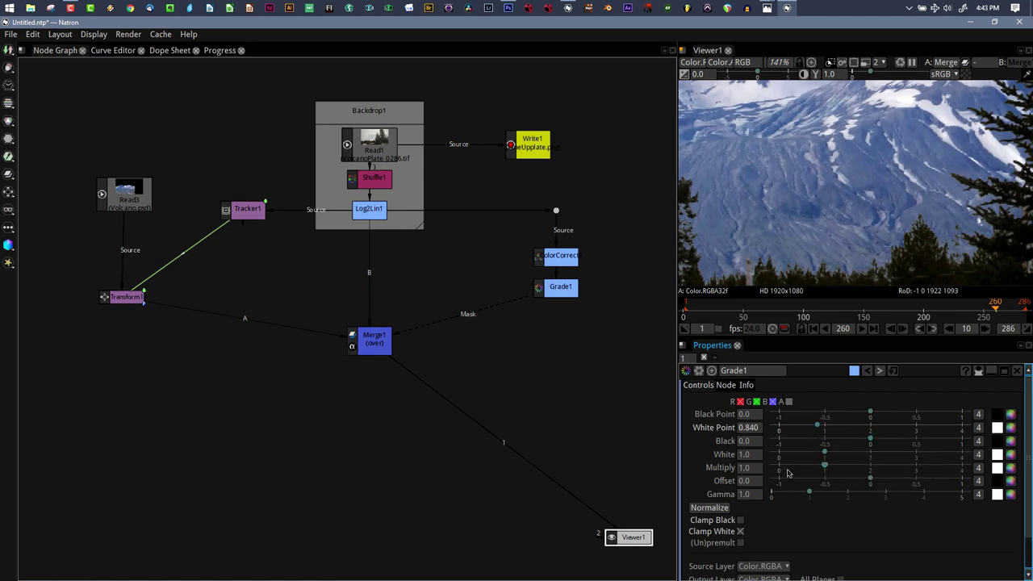
{"action": "left_click_drag", "start_coordinate": [826, 466], "coordinate": [922, 483]}
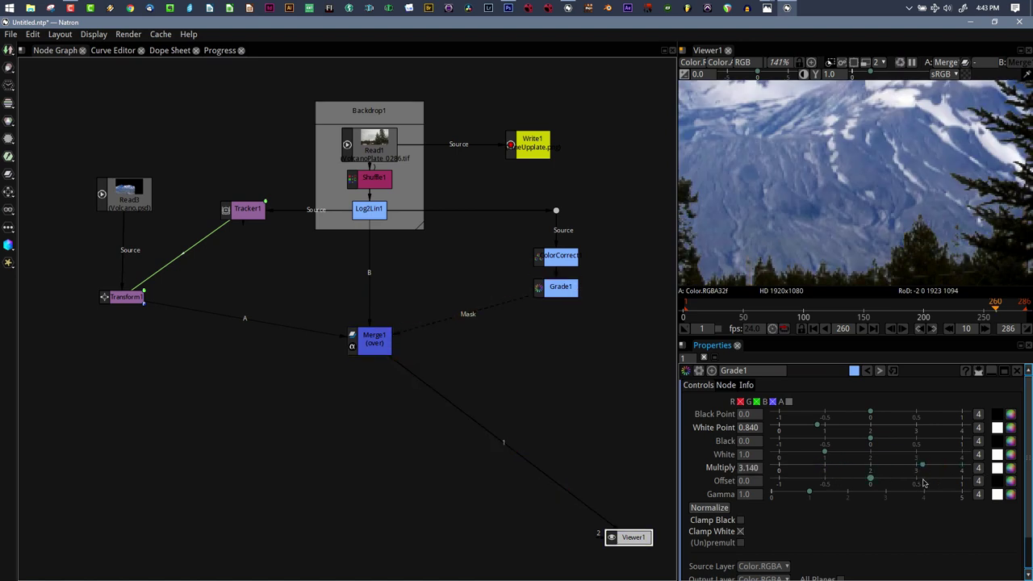
- Maximize the Viewer pane to fill the whole window
{"action": "scroll", "coordinate": [878, 205], "scroll_direction": "up", "scroll_amount": 8}
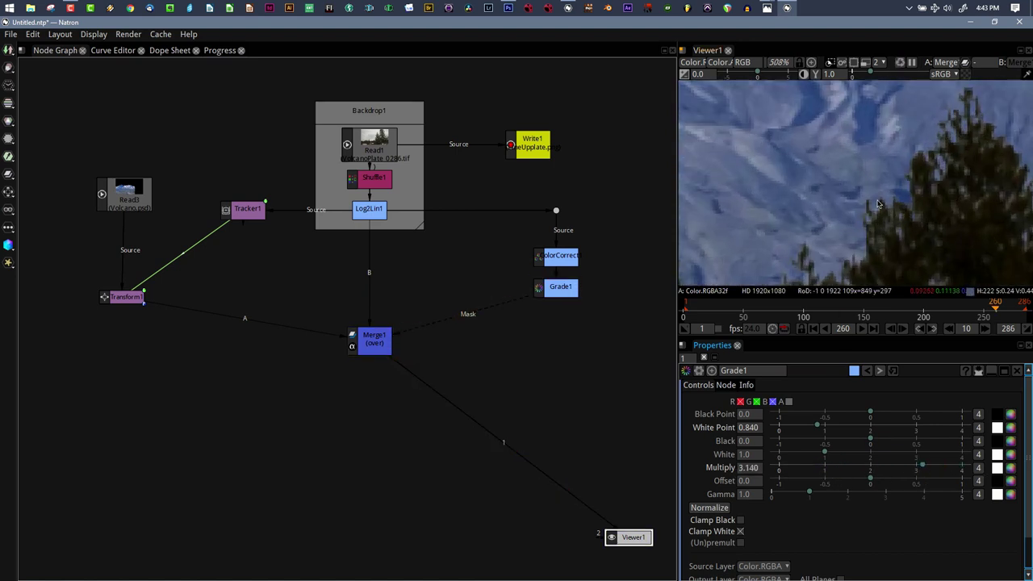
{"action": "scroll", "coordinate": [849, 234], "scroll_direction": "down", "scroll_amount": 10}
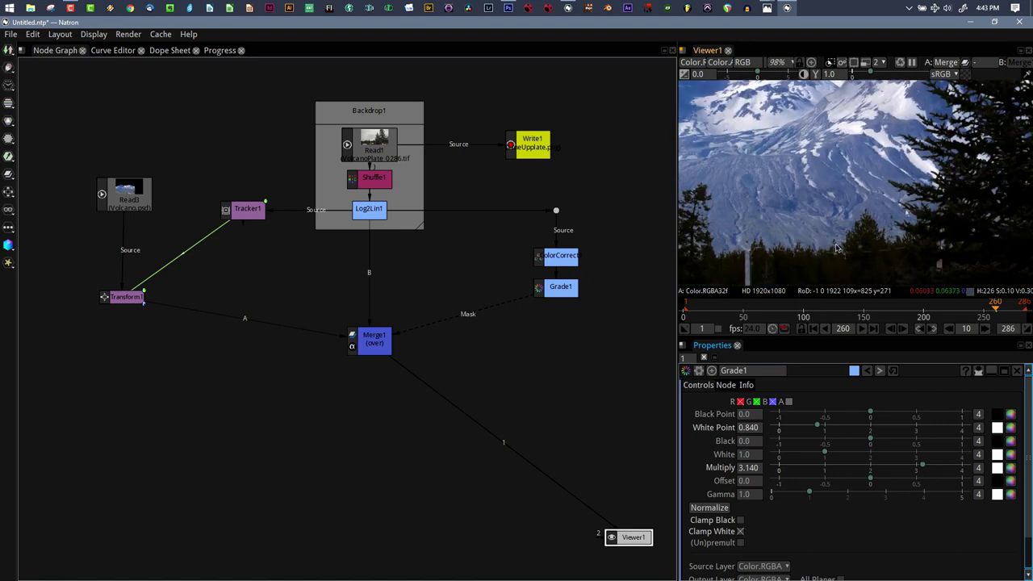
{"action": "scroll", "coordinate": [836, 247], "scroll_direction": "down", "scroll_amount": 3}
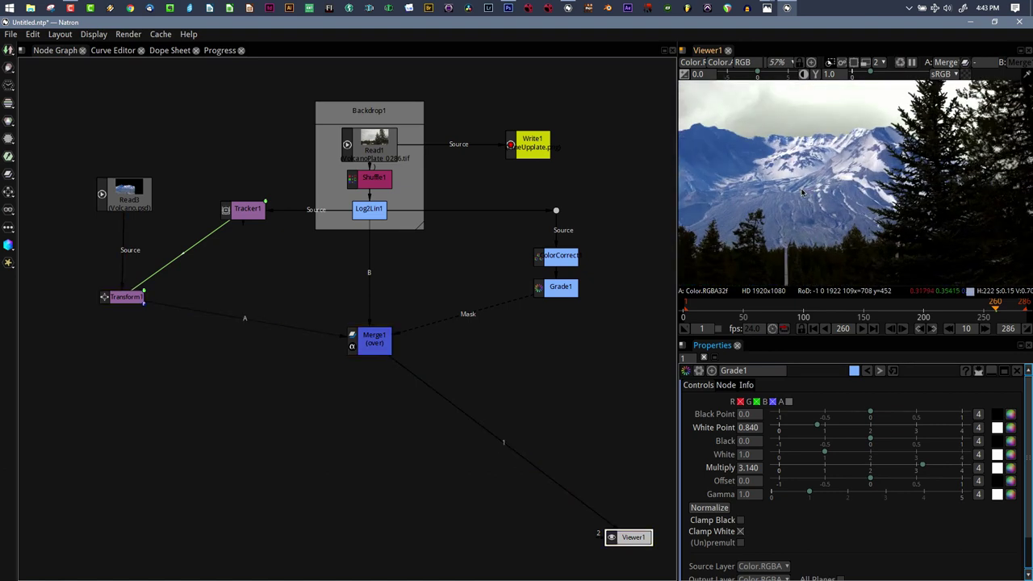
{"action": "key", "text": "space"}
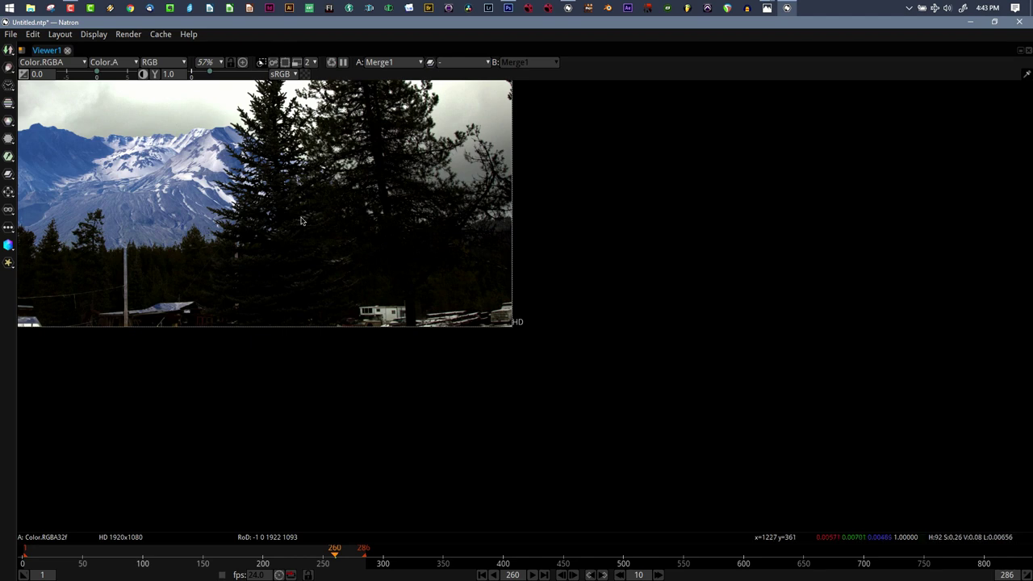
- Zoom and pan across the mountain and treeline, then restore the normal pane layout
{"action": "scroll", "coordinate": [302, 219], "scroll_direction": "up", "scroll_amount": 3}
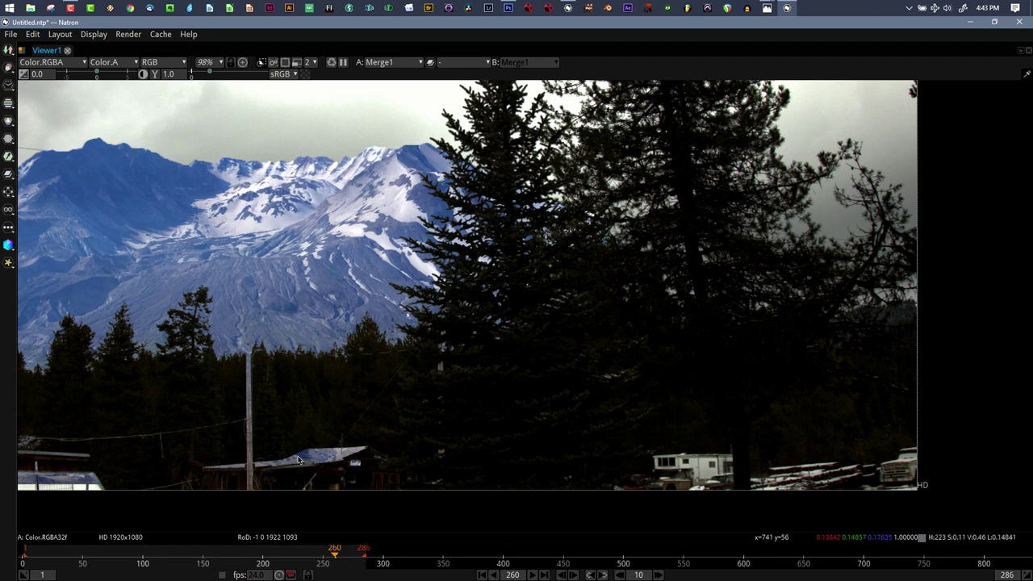
{"action": "left_click_drag", "start_coordinate": [306, 458], "coordinate": [558, 370]}
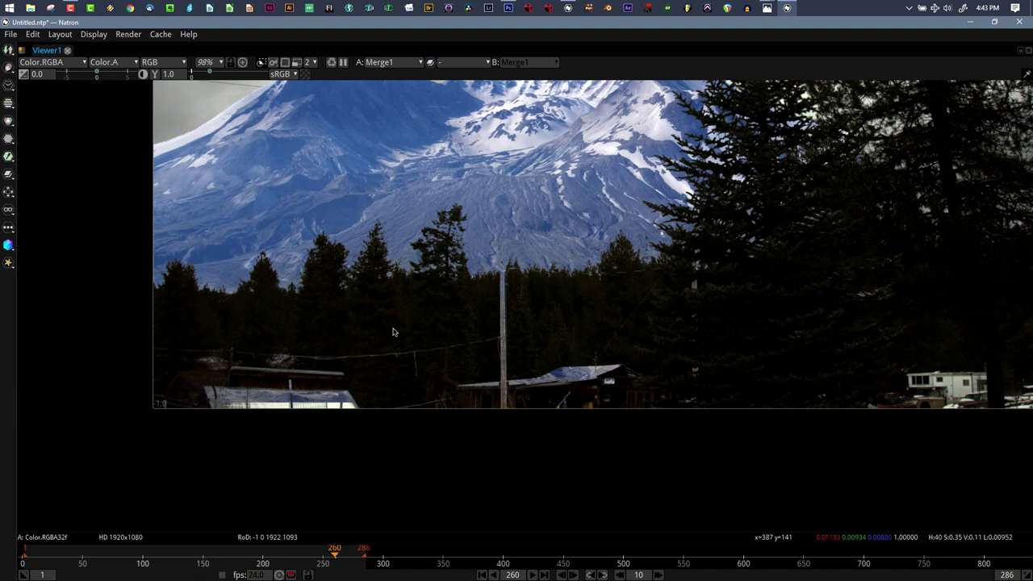
{"action": "key", "text": "space"}
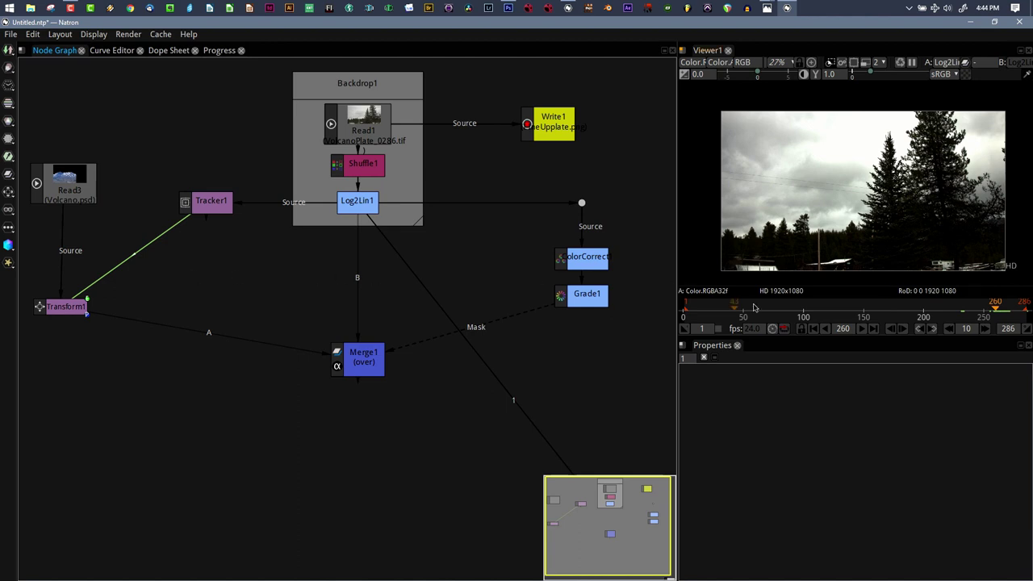
- Go to last frame 286, move Transform1 level with Merge1, and deselect it
{"action": "left_click", "coordinate": [873, 328]}
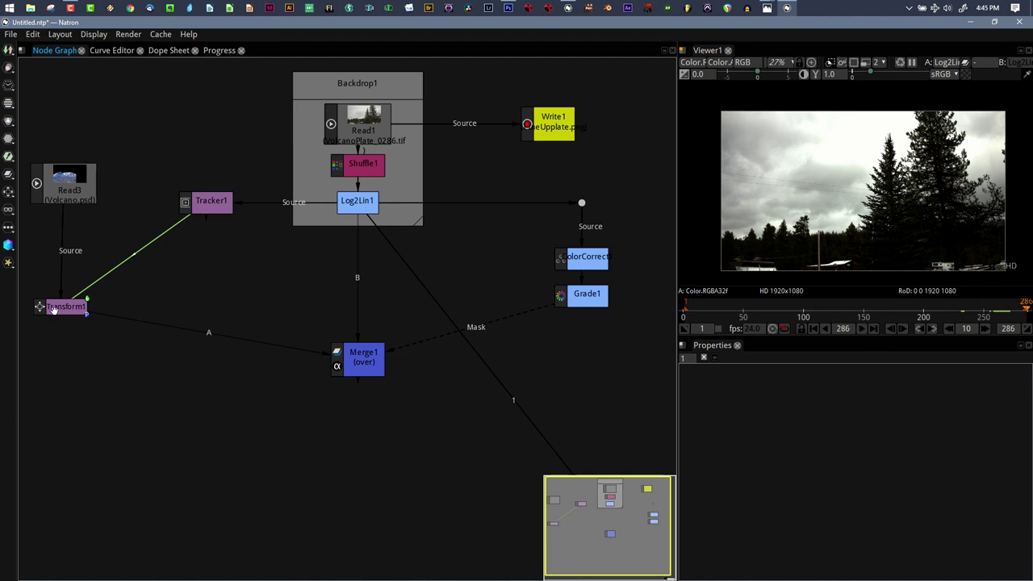
{"action": "left_click_drag", "start_coordinate": [53, 310], "coordinate": [66, 357]}
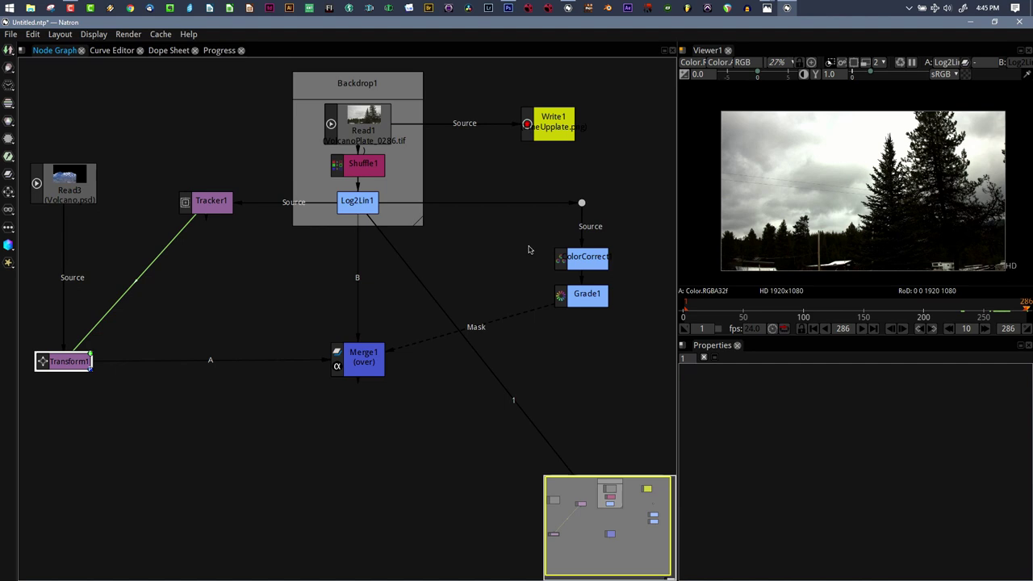
{"action": "left_click", "coordinate": [239, 302]}
- Create Roto2 and place Bezier points from the top left, along the bottom, to the pole top
{"action": "key", "text": "o"}
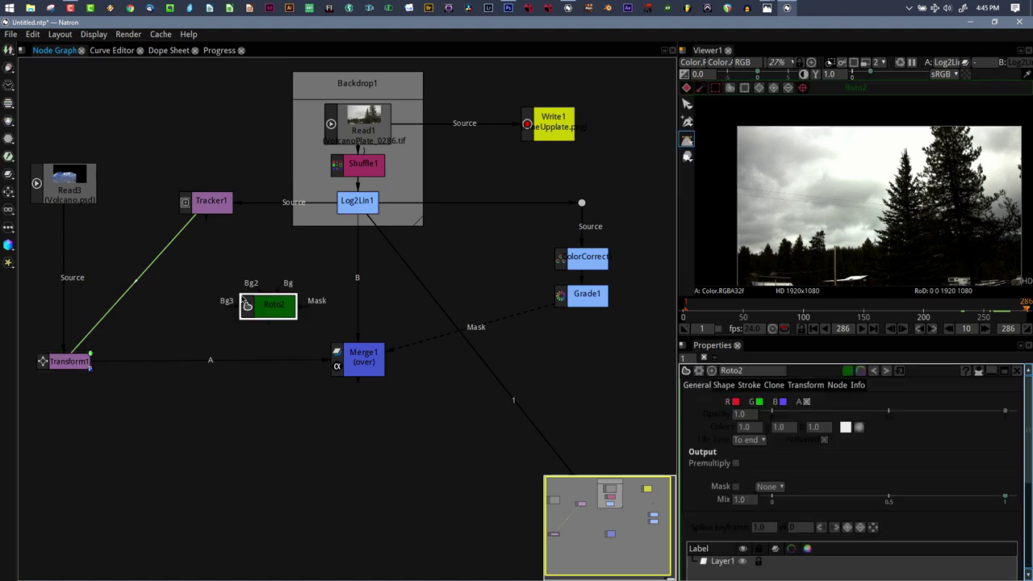
{"action": "left_click", "coordinate": [717, 125]}
{"action": "left_click", "coordinate": [717, 260]}
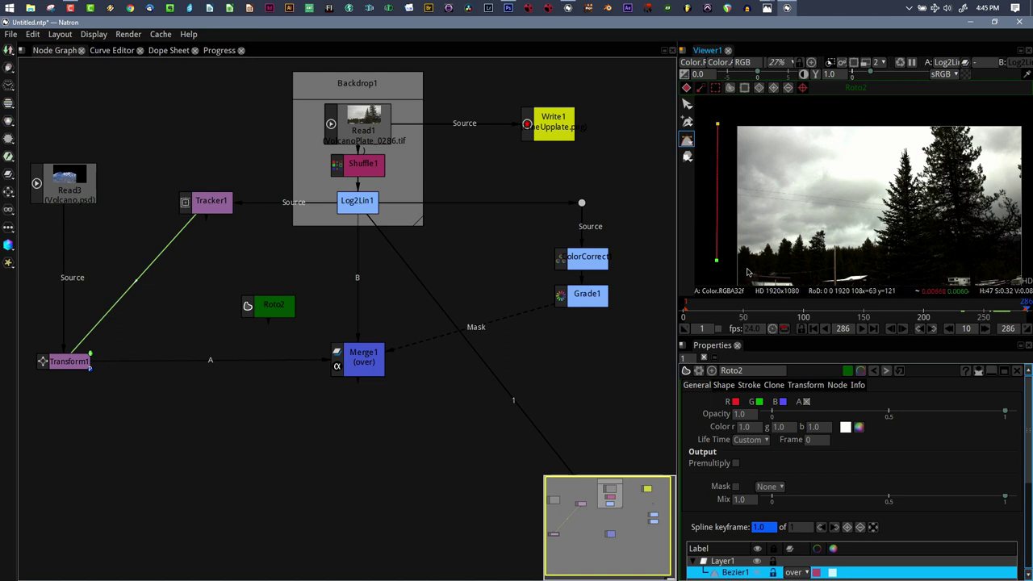
{"action": "left_click", "coordinate": [746, 268]}
{"action": "left_click", "coordinate": [791, 269]}
{"action": "scroll", "coordinate": [829, 274], "scroll_direction": "up", "scroll_amount": 8}
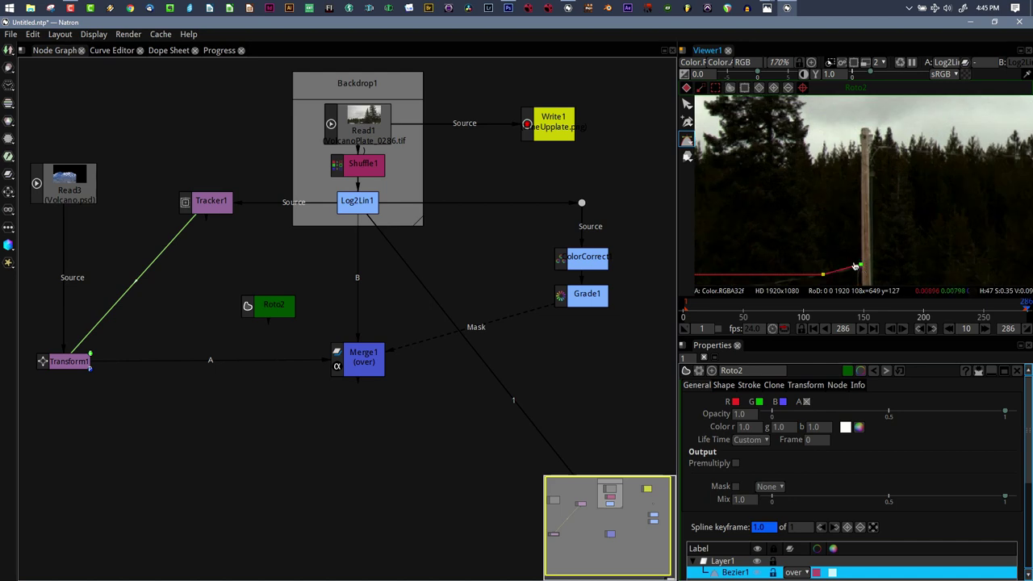
{"action": "scroll", "coordinate": [855, 266], "scroll_direction": "up", "scroll_amount": 3}
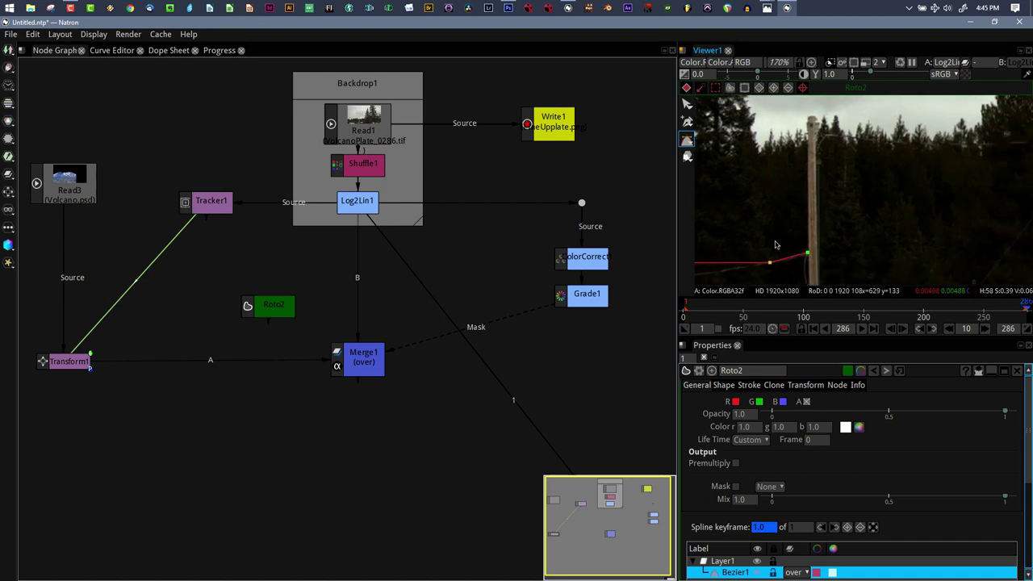
{"action": "left_click", "coordinate": [794, 115]}
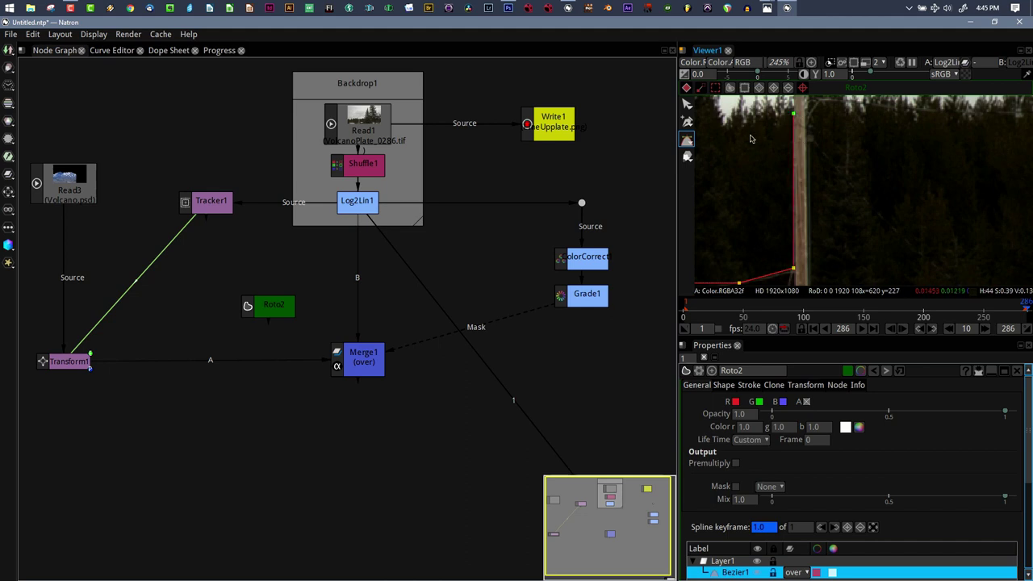
- Extend the shape with points following the treeline toward the frame's right side
{"action": "scroll", "coordinate": [796, 225], "scroll_direction": "up", "scroll_amount": 7}
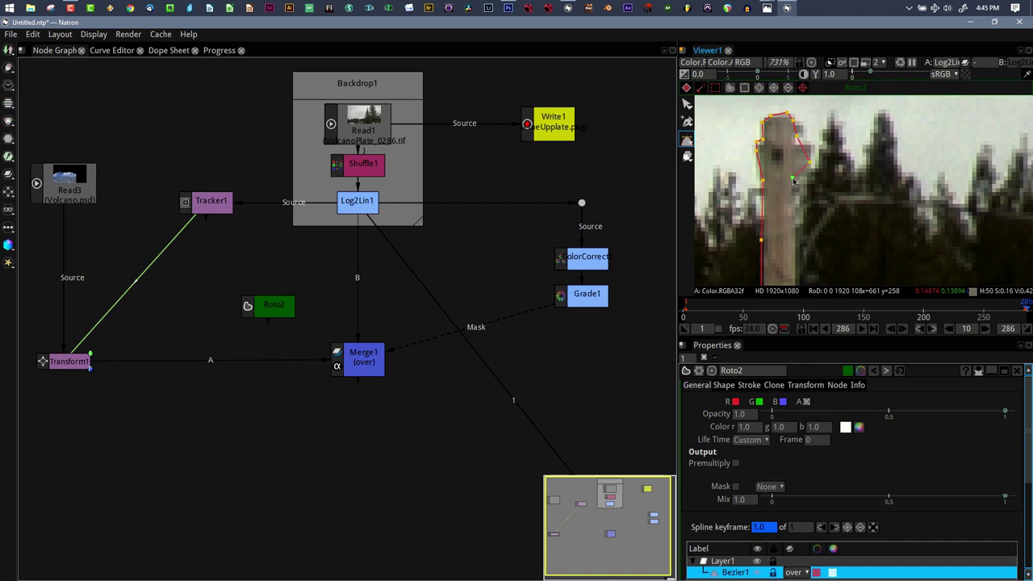
{"action": "scroll", "coordinate": [796, 274], "scroll_direction": "down", "scroll_amount": 3}
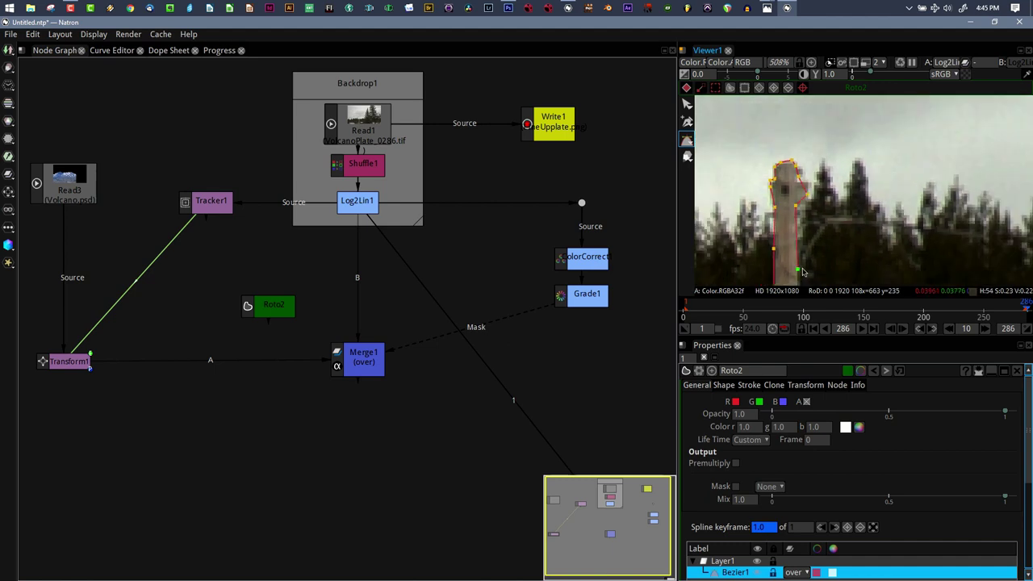
{"action": "scroll", "coordinate": [795, 274], "scroll_direction": "up", "scroll_amount": 2}
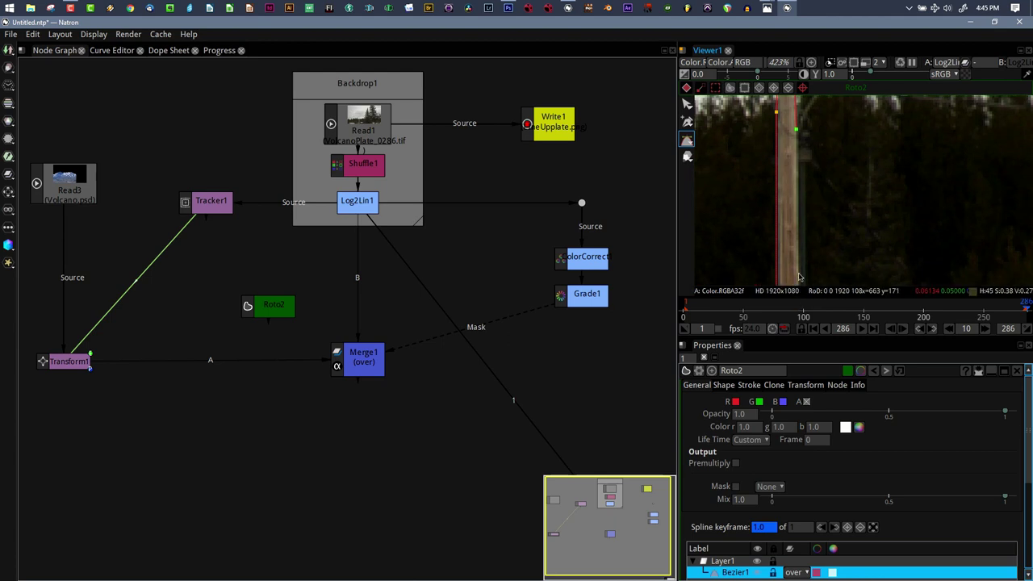
{"action": "scroll", "coordinate": [835, 226], "scroll_direction": "down", "scroll_amount": 4}
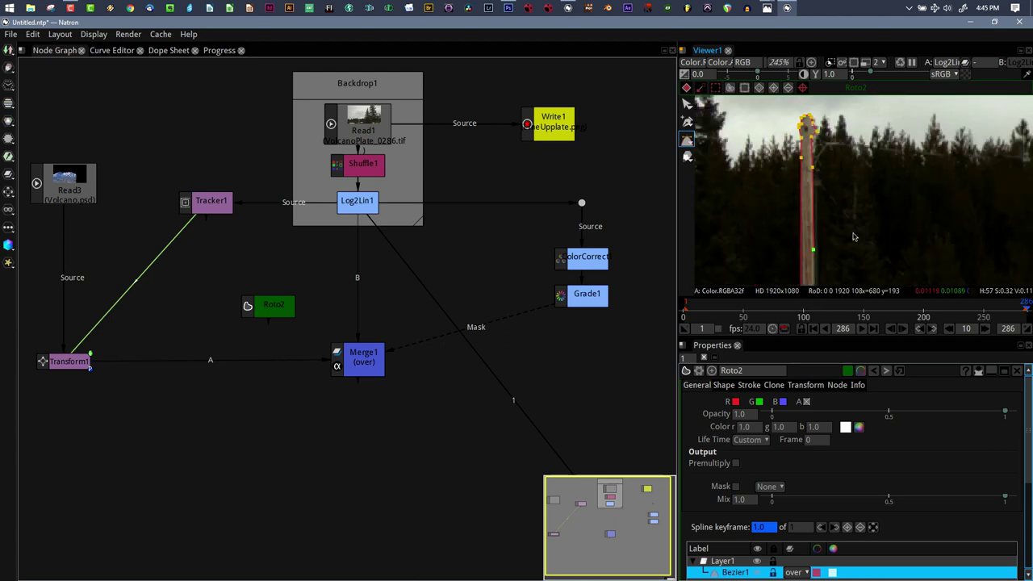
{"action": "scroll", "coordinate": [851, 113], "scroll_direction": "up", "scroll_amount": 3}
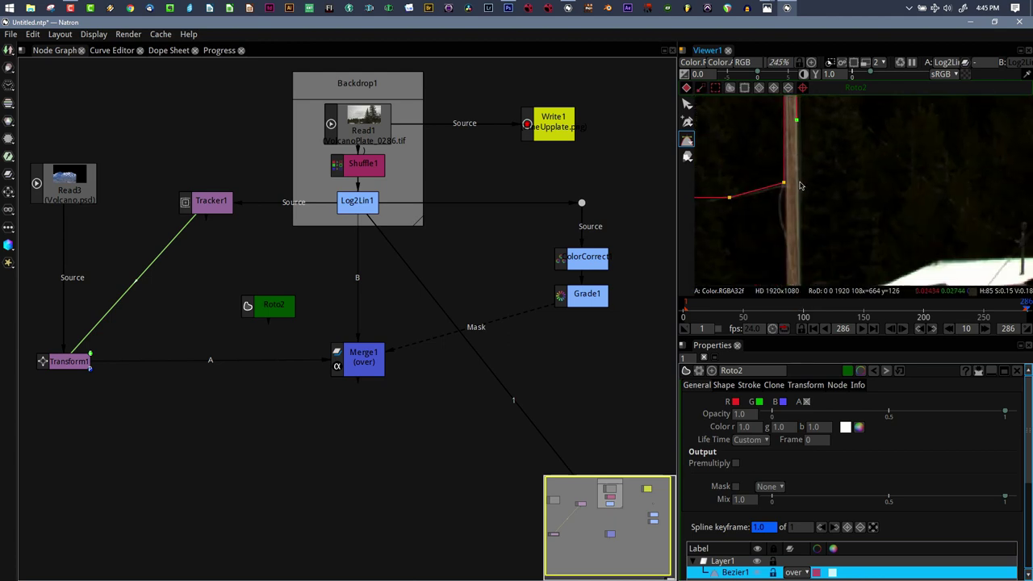
{"action": "scroll", "coordinate": [800, 184], "scroll_direction": "down", "scroll_amount": 5}
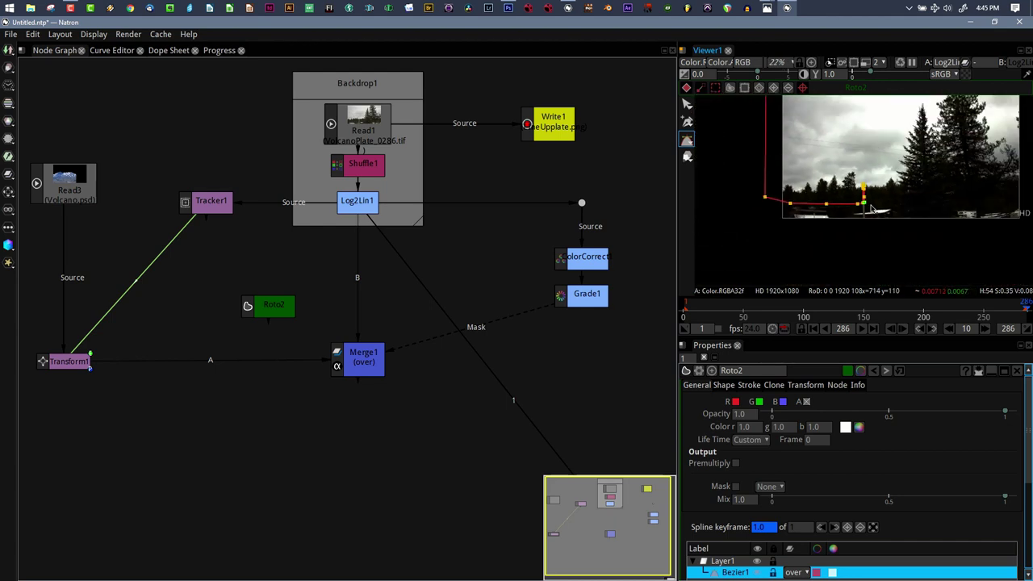
{"action": "left_click_drag", "start_coordinate": [965, 206], "coordinate": [924, 217]}
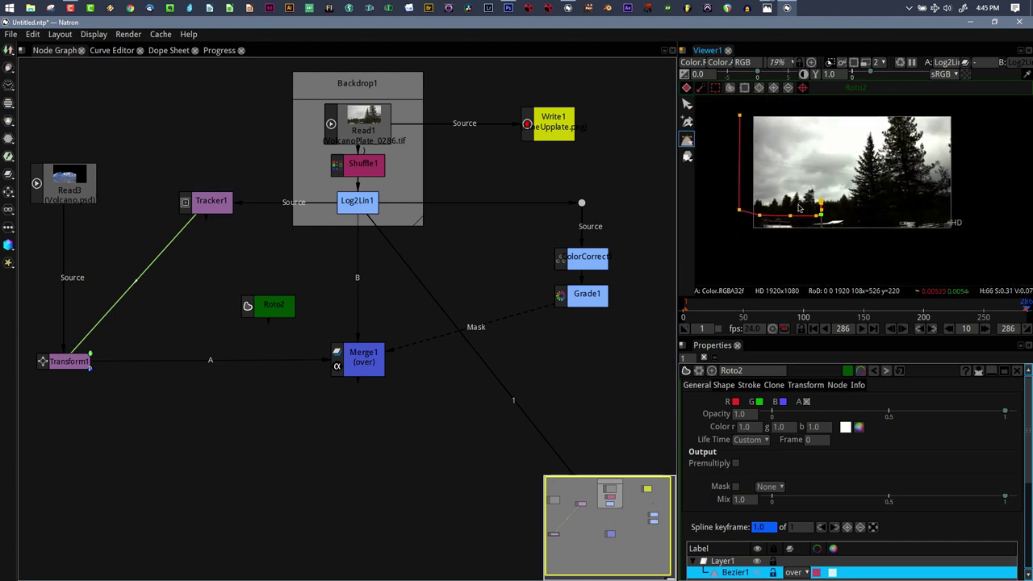
{"action": "left_click", "coordinate": [843, 209]}
{"action": "left_click", "coordinate": [861, 204]}
{"action": "left_click", "coordinate": [881, 203]}
{"action": "left_click", "coordinate": [915, 201]}
- Carry the shape past the right edge, up and across the top, and close it
{"action": "left_click", "coordinate": [965, 204]}
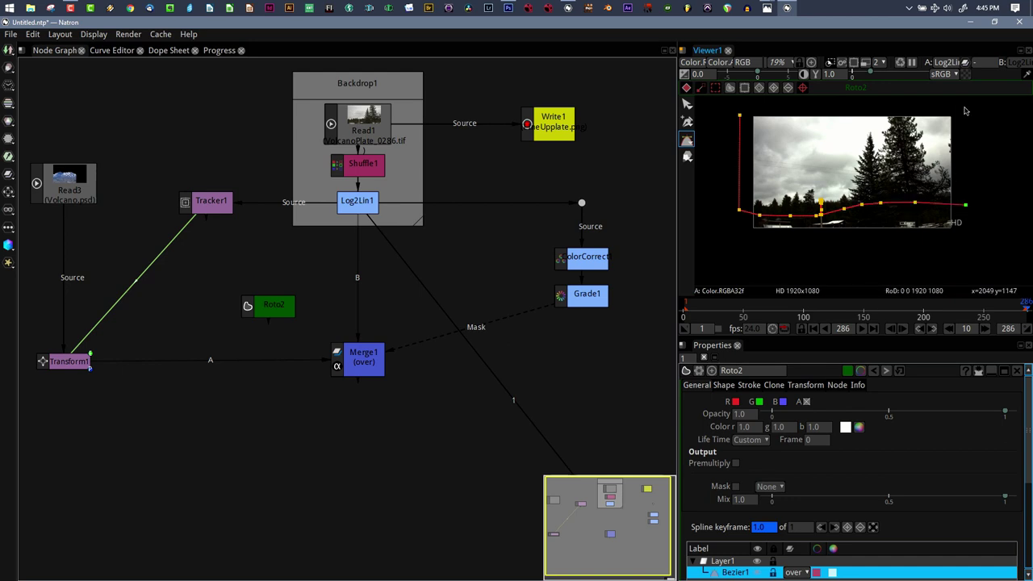
{"action": "left_click", "coordinate": [964, 104]}
{"action": "left_click", "coordinate": [741, 104]}
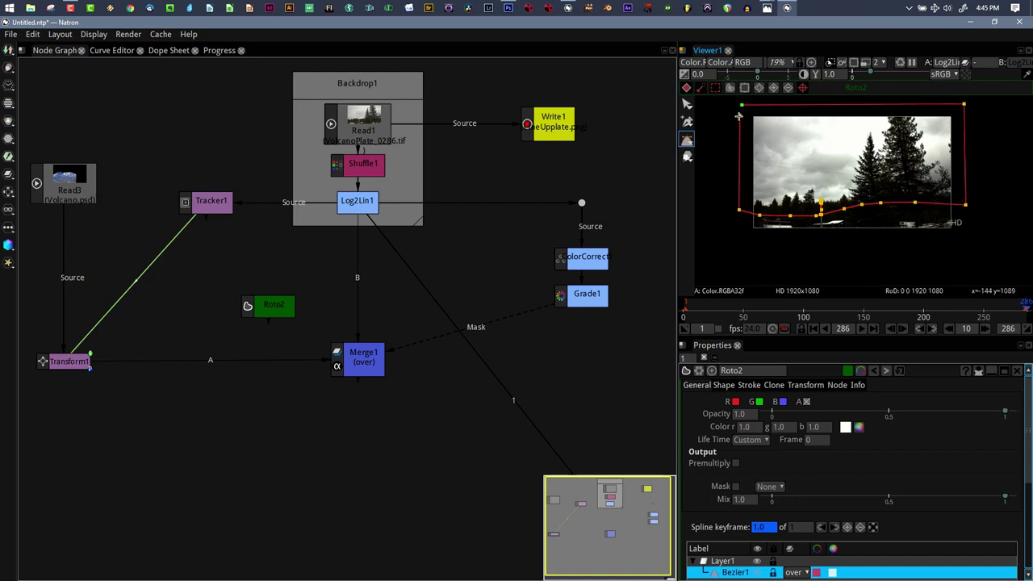
{"action": "key", "text": "Return"}
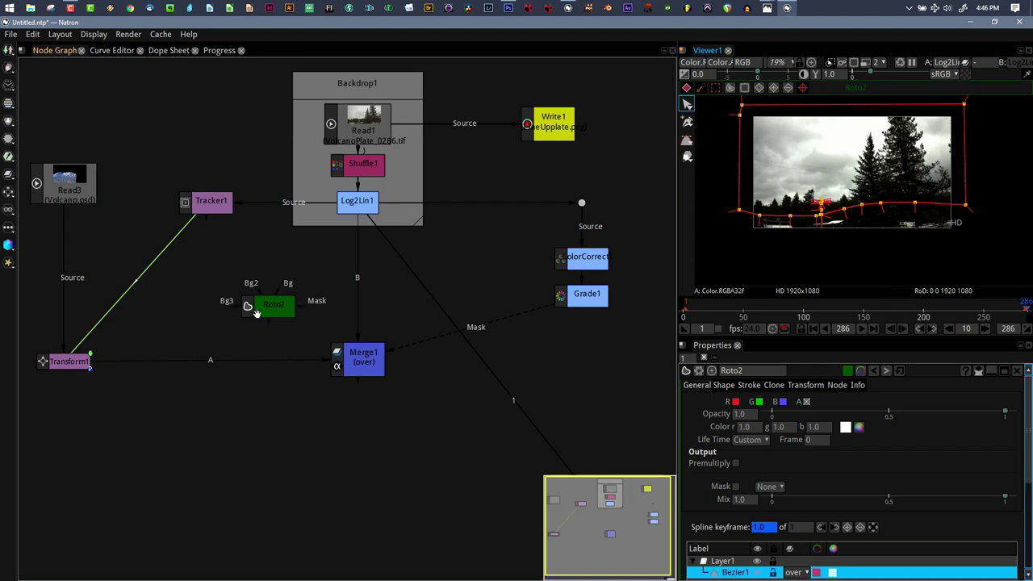
- Add a Merge2 node after the Read3 Volcano image and place it below Read3
{"action": "left_click_drag", "start_coordinate": [266, 315], "coordinate": [238, 318]}
{"action": "left_click", "coordinate": [56, 190]}
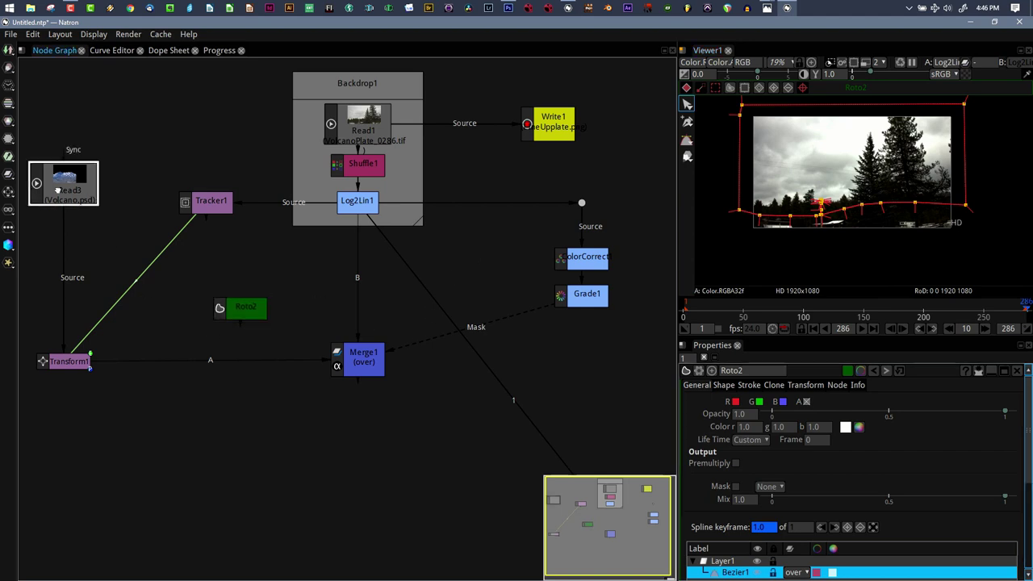
{"action": "key", "text": "m"}
{"action": "left_click_drag", "start_coordinate": [89, 235], "coordinate": [255, 313]}
- View Merge1, connect Roto2 to Merge2's mask, and toggle Merge2 to compare the result
{"action": "left_click", "coordinate": [359, 363]}
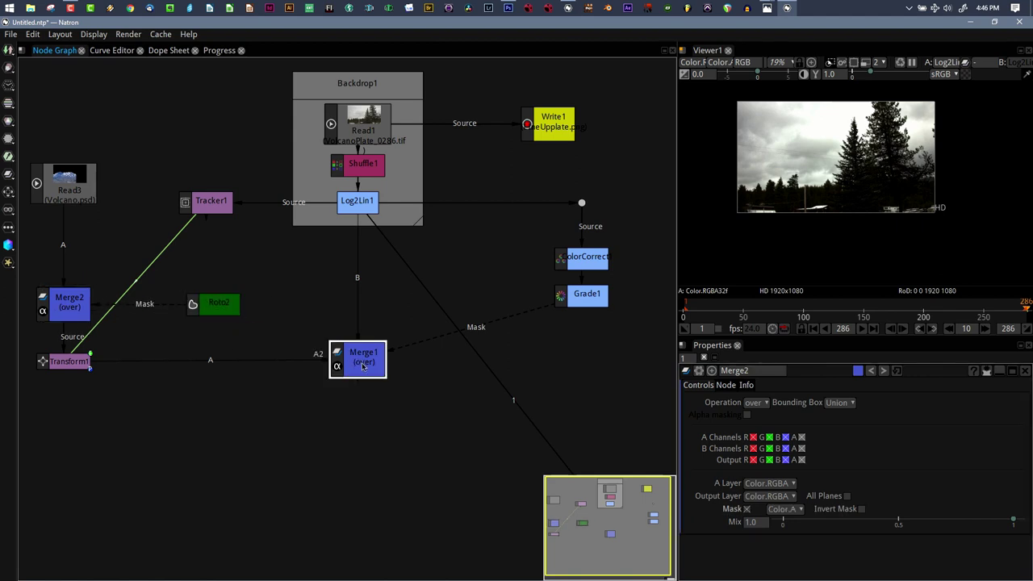
{"action": "key", "text": "1"}
{"action": "scroll", "coordinate": [834, 170], "scroll_direction": "up", "scroll_amount": 15}
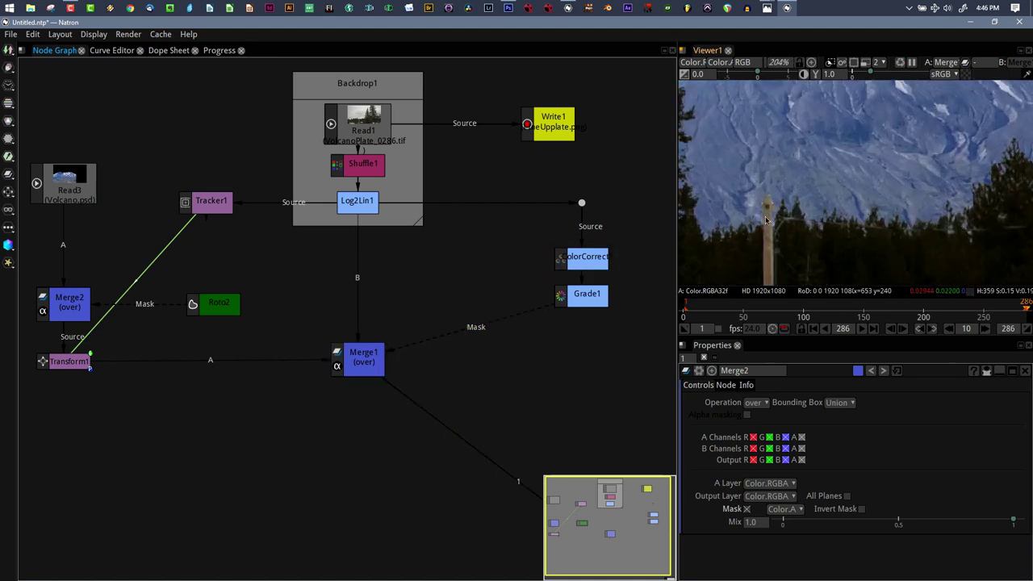
{"action": "scroll", "coordinate": [770, 203], "scroll_direction": "down", "scroll_amount": 5}
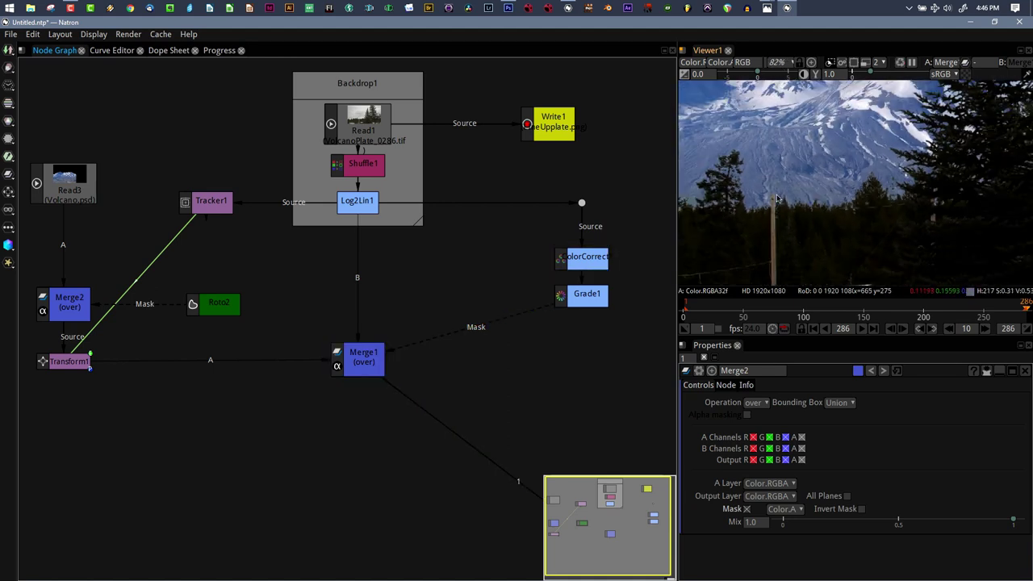
{"action": "left_click", "coordinate": [230, 302]}
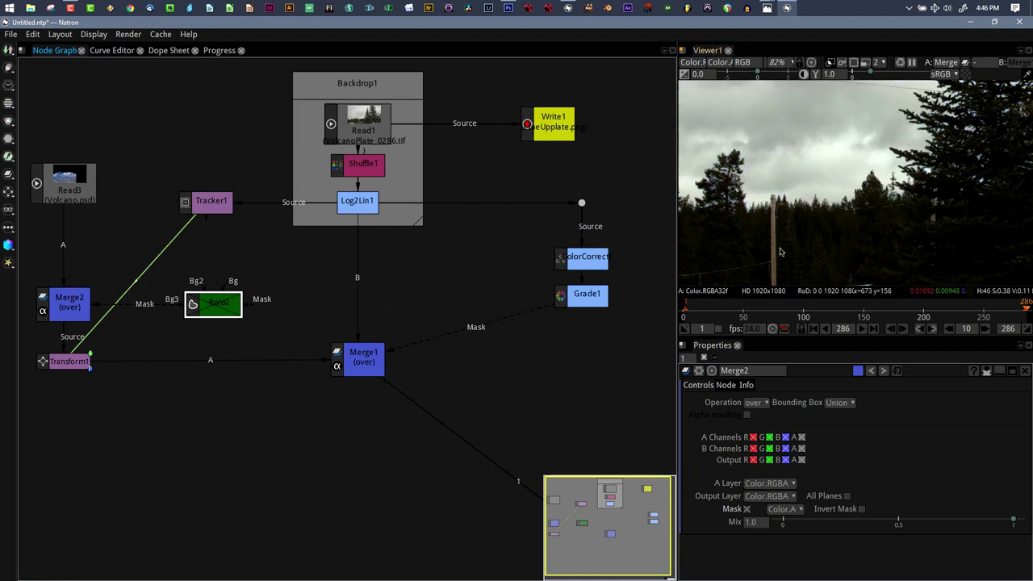
{"action": "left_click", "coordinate": [85, 305]}
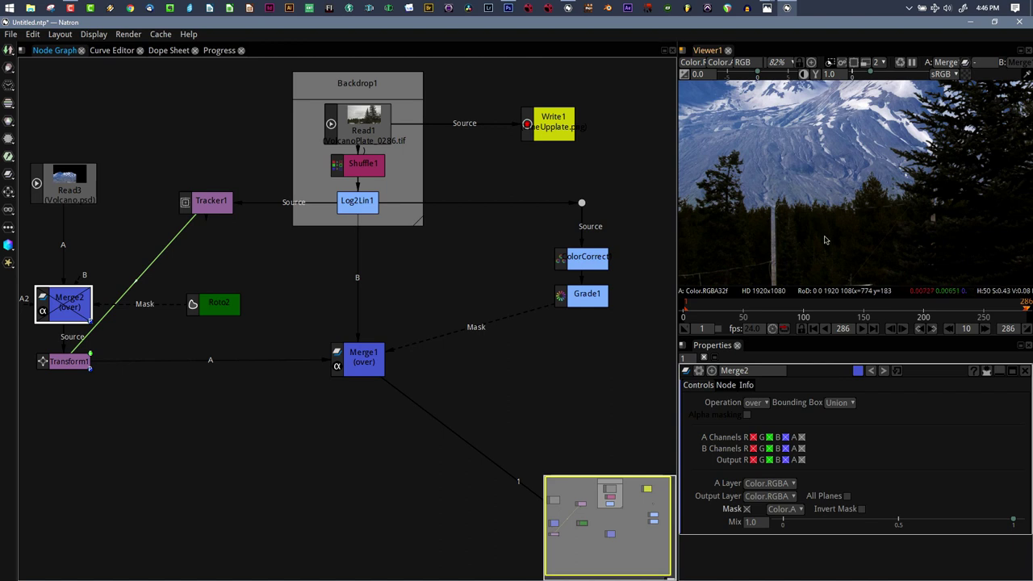
{"action": "key", "text": "f"}
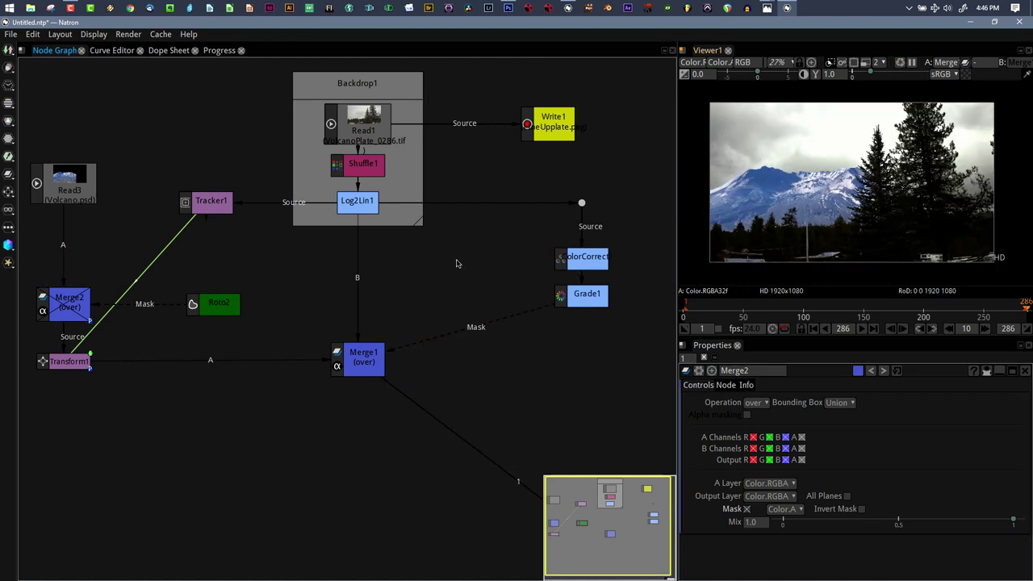
{"action": "left_click", "coordinate": [71, 304]}
{"action": "key", "text": "d"}
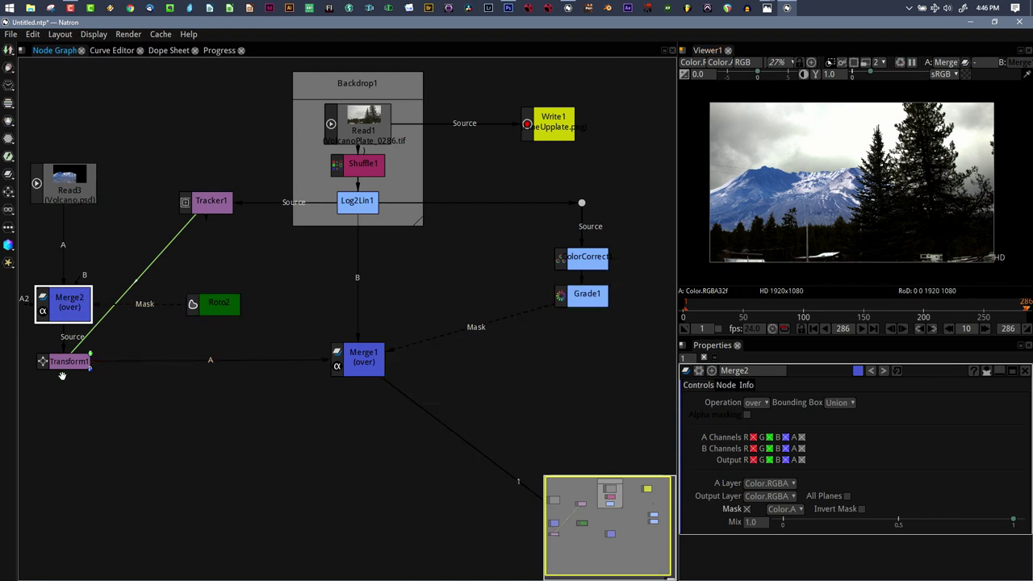
{"action": "left_click", "coordinate": [215, 304]}
- Check the sky mask at frames 70, 27, 170 and 244, then pan to the Volcano branch
{"action": "left_click", "coordinate": [768, 317]}
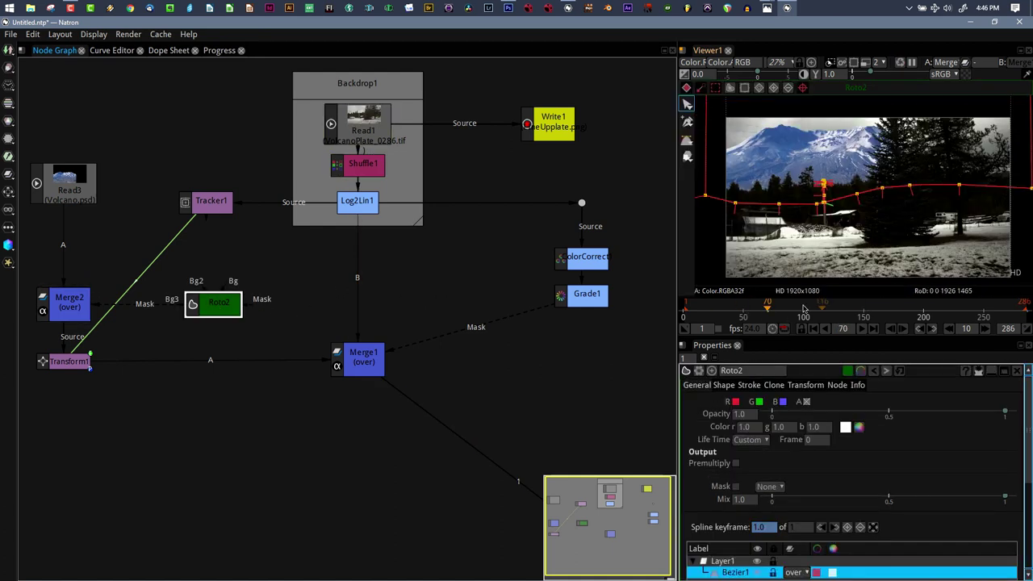
{"action": "left_click", "coordinate": [716, 313]}
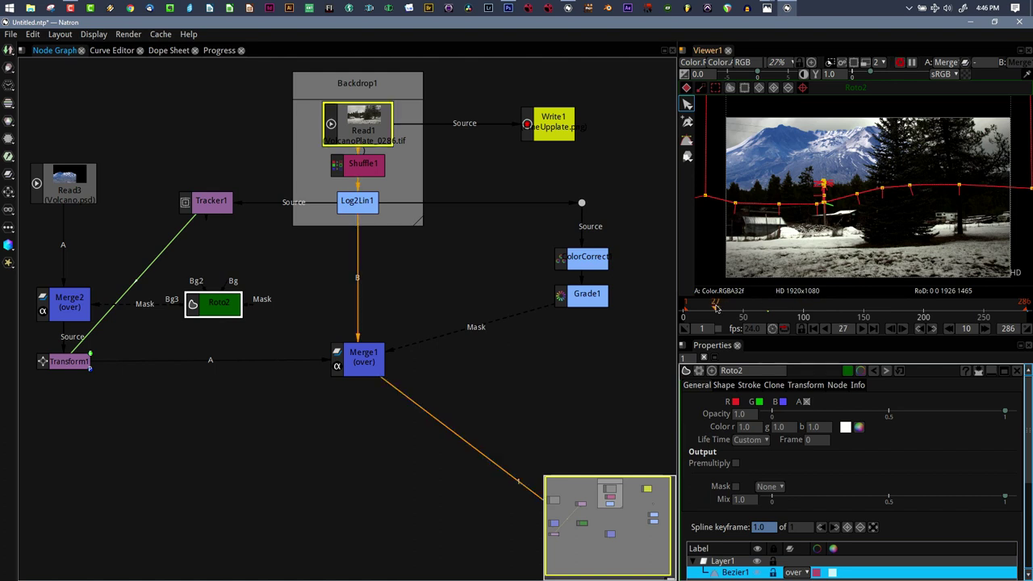
{"action": "left_click", "coordinate": [888, 310]}
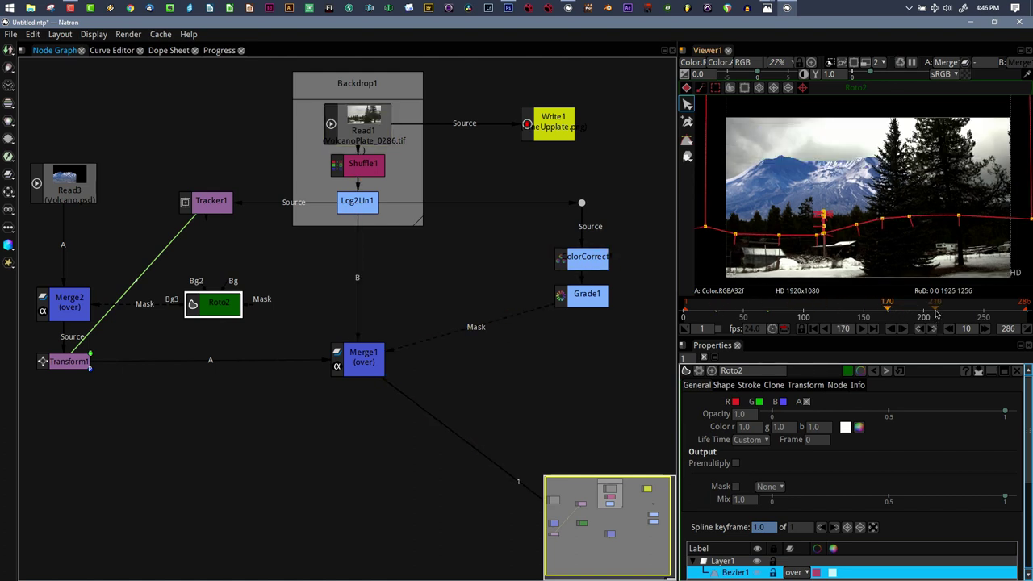
{"action": "left_click_drag", "start_coordinate": [936, 310], "coordinate": [976, 310]}
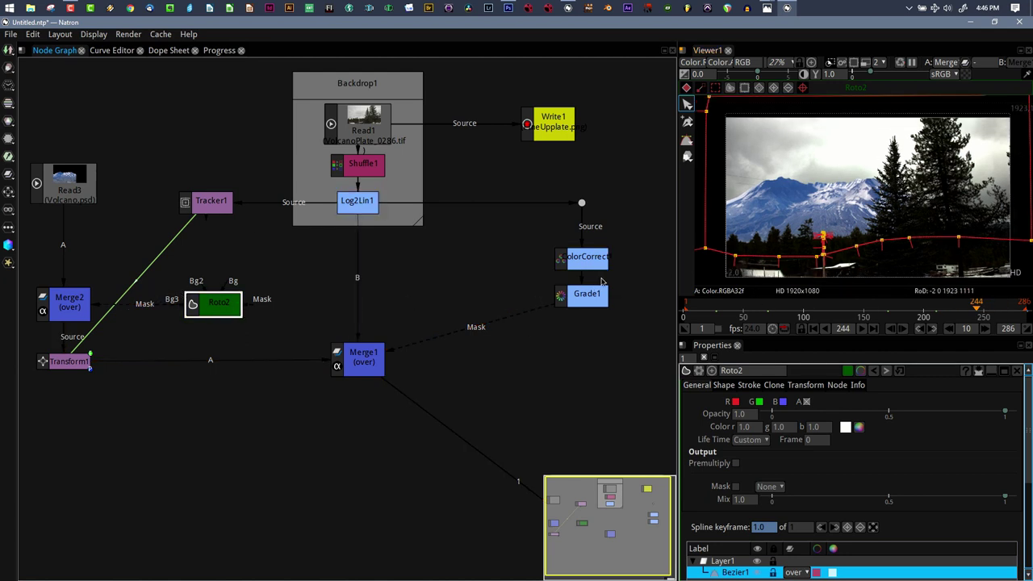
{"action": "left_click_drag", "start_coordinate": [171, 178], "coordinate": [536, 186]}
- Read in Clouds.jpg as a new Read2 node
{"action": "key", "text": "r"}
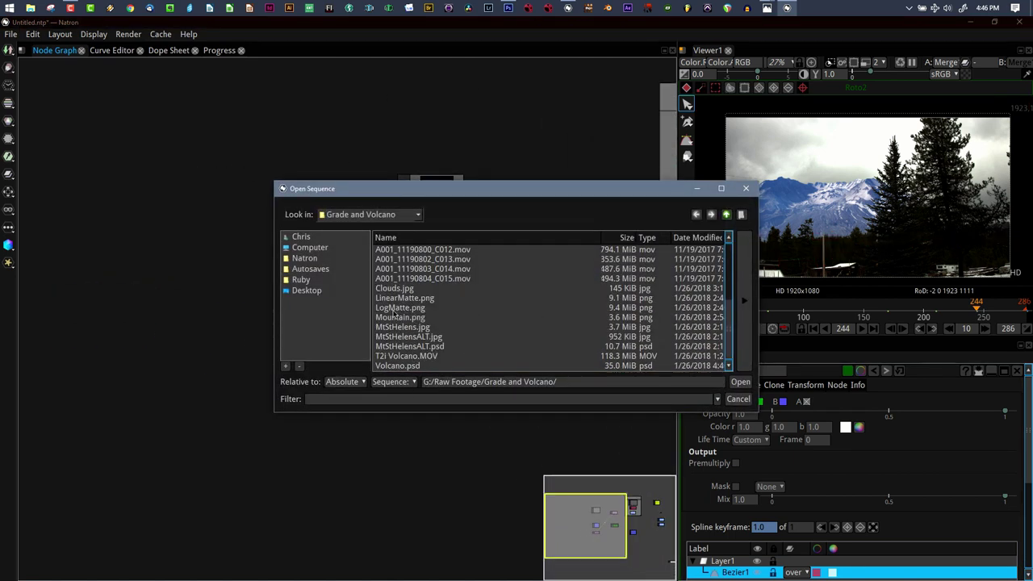
{"action": "left_click", "coordinate": [395, 289]}
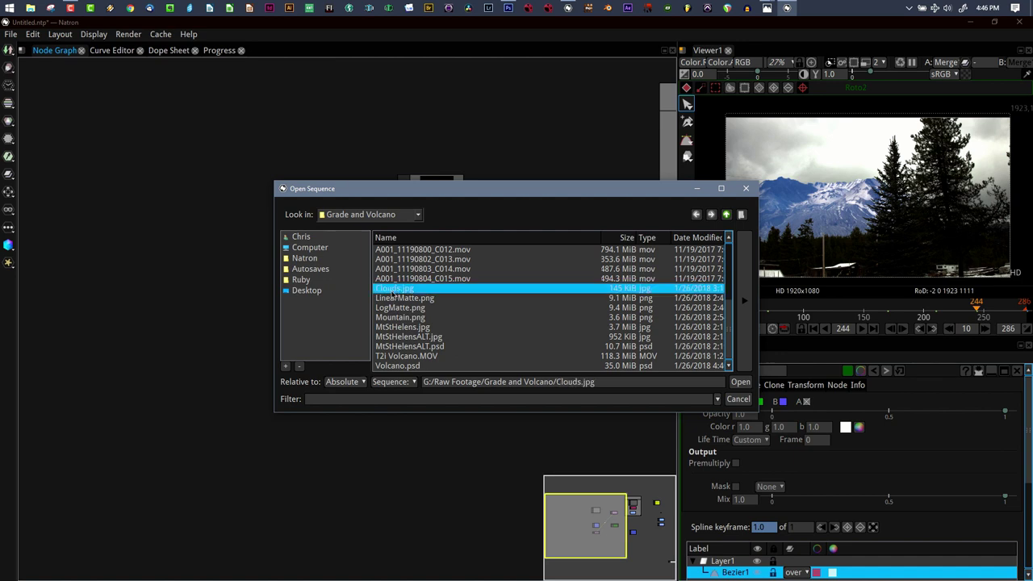
{"action": "left_click", "coordinate": [736, 382]}
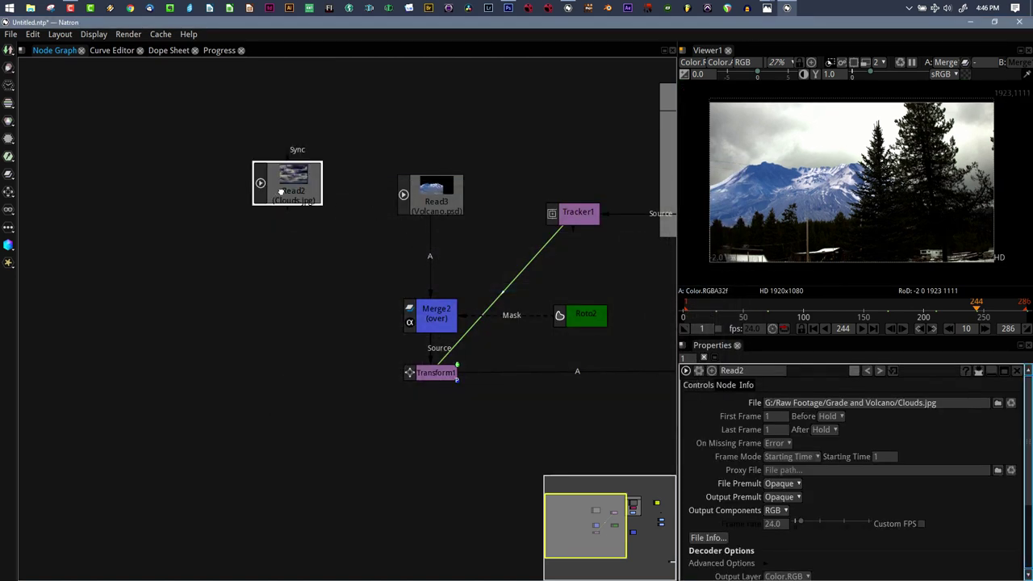
{"action": "left_click_drag", "start_coordinate": [281, 191], "coordinate": [267, 196]}
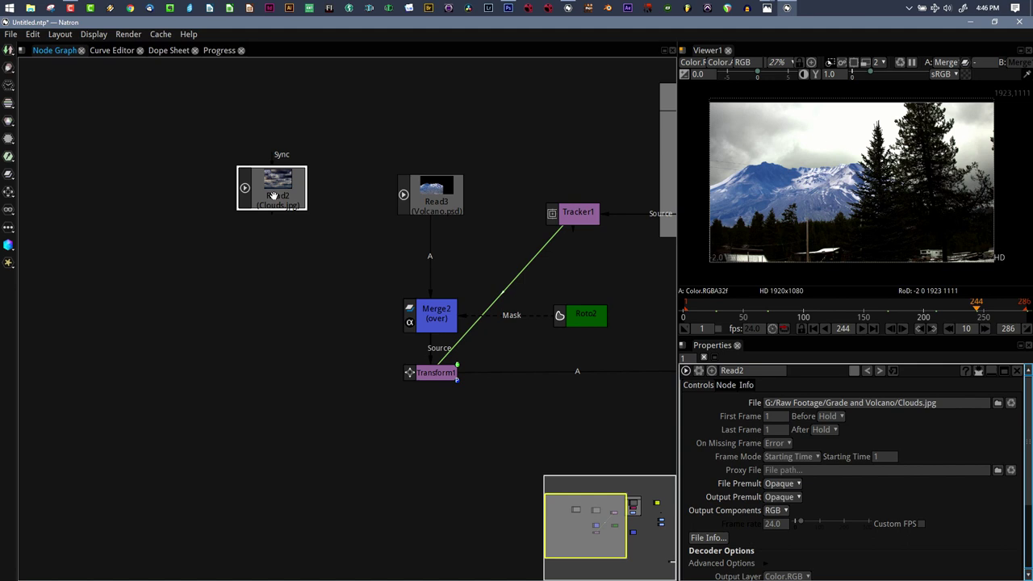
- Add Merge3 after Read3 with the clouds image wired into its B input
{"action": "left_click", "coordinate": [430, 199]}
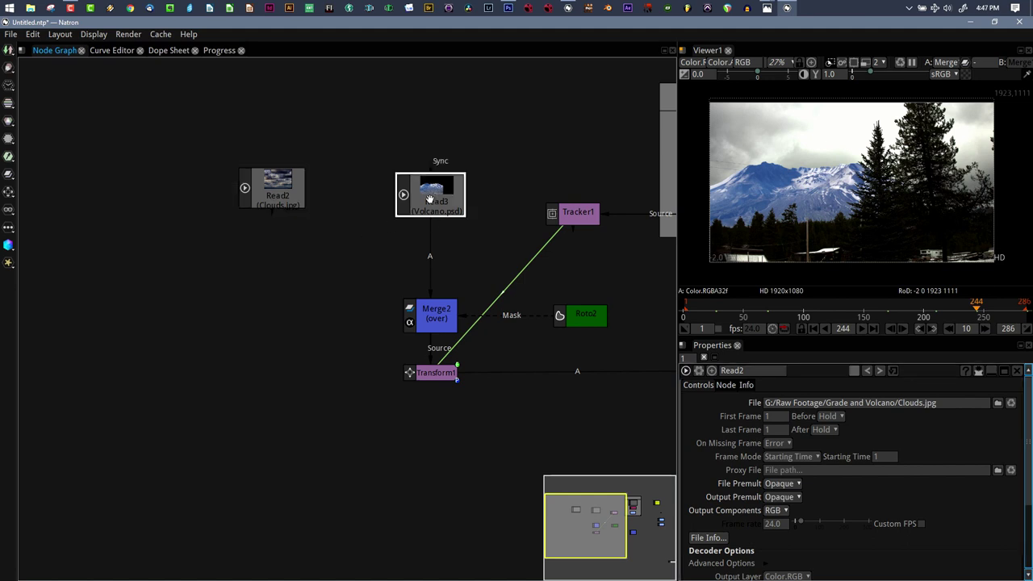
{"action": "key", "text": "m"}
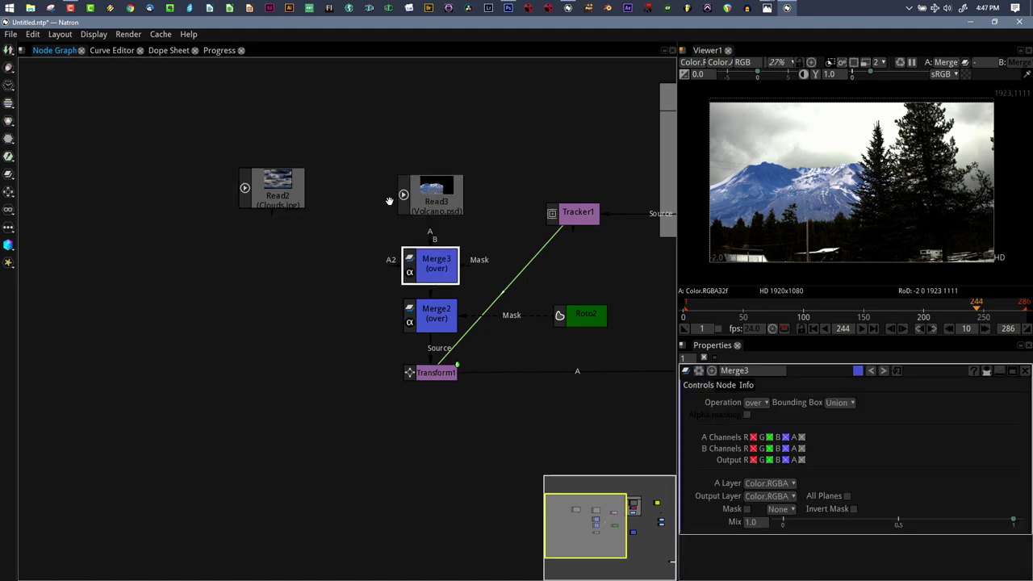
{"action": "left_click_drag", "start_coordinate": [389, 201], "coordinate": [270, 198]}
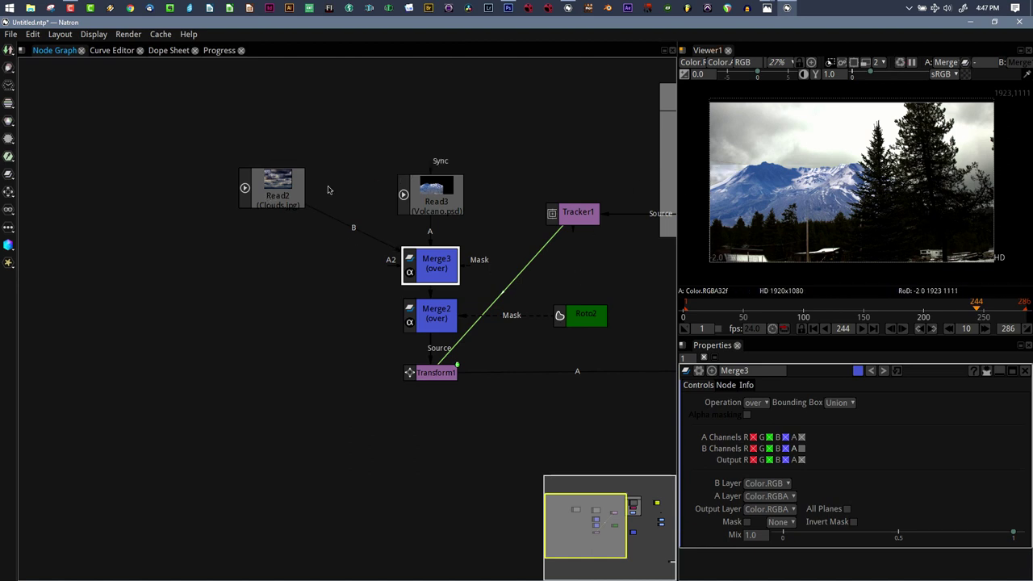
- Insert Transform2 after Read2 and place it below the clouds node
{"action": "left_click", "coordinate": [289, 193]}
{"action": "key", "text": "t"}
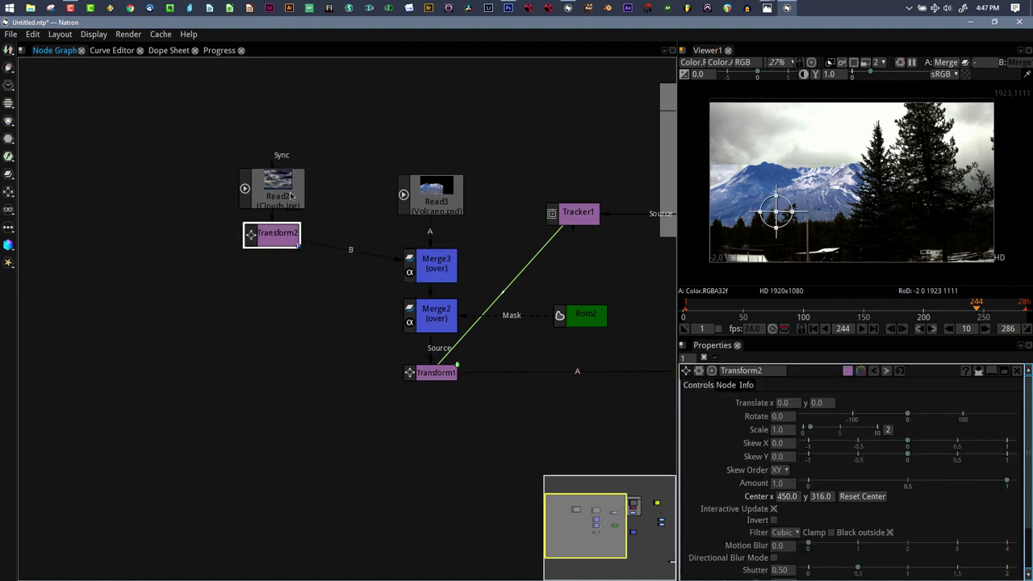
{"action": "left_click_drag", "start_coordinate": [281, 238], "coordinate": [280, 269]}
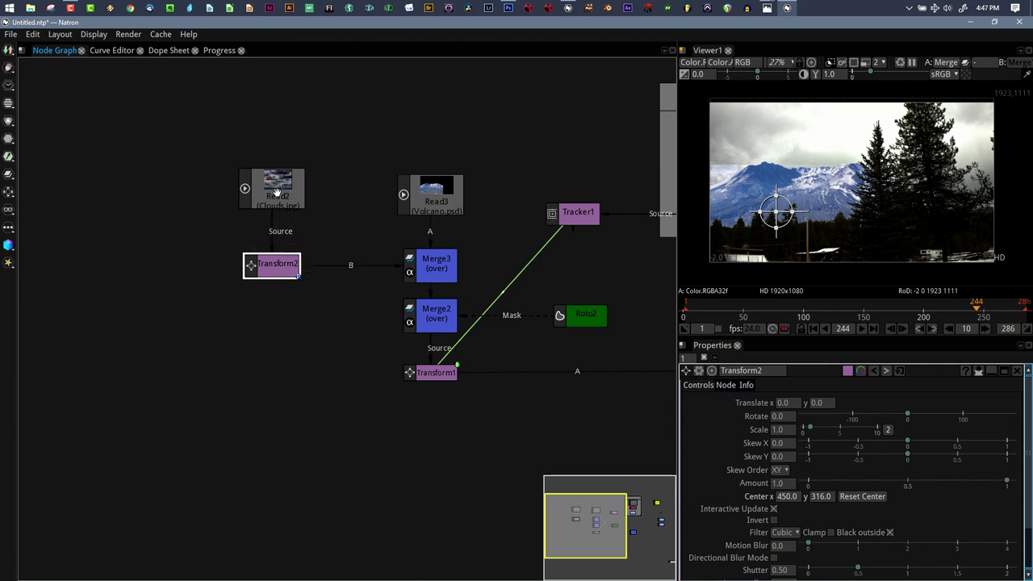
{"action": "left_click", "coordinate": [276, 197]}
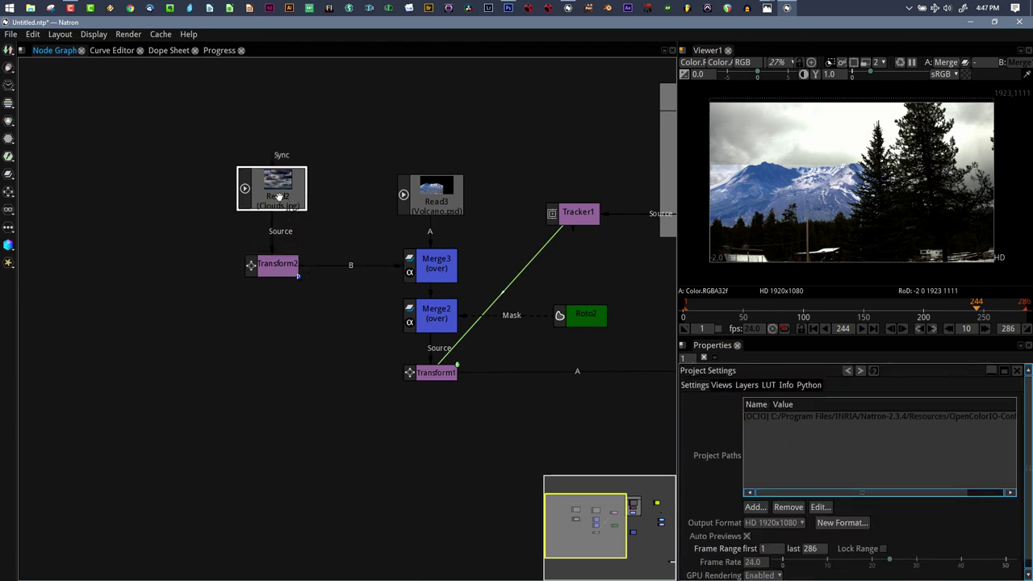
- Add a Shuffle node under Read2 and change Merge3's channels so the clouds show
{"action": "key", "text": "Tab"}
{"action": "type", "text": "Shuff"}
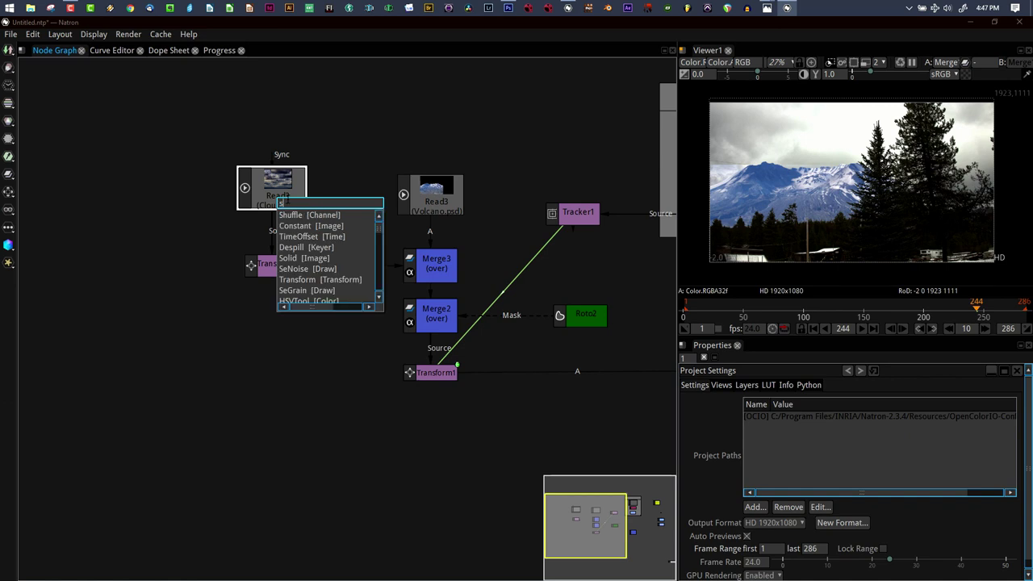
{"action": "key", "text": "Return"}
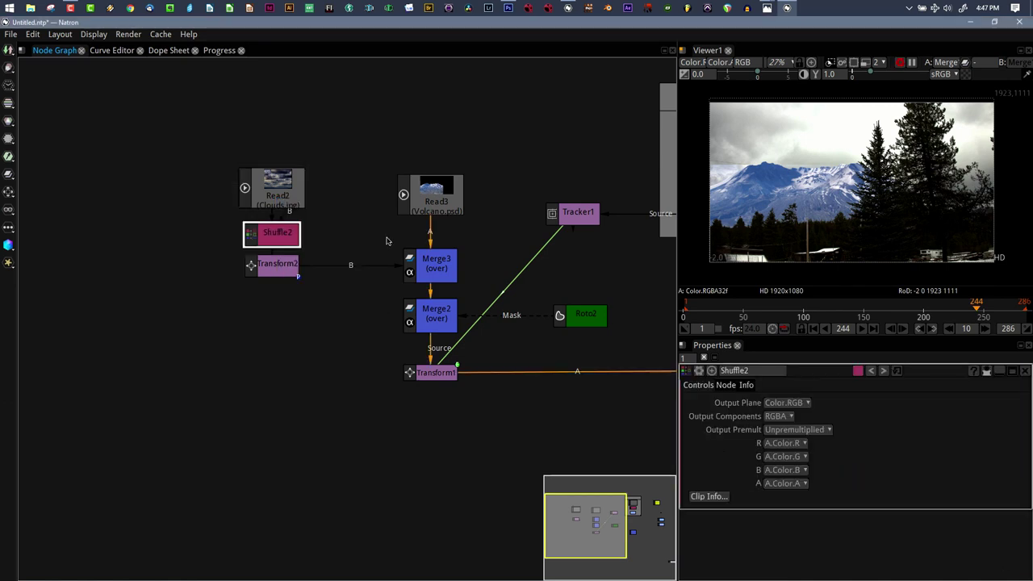
{"action": "left_click", "coordinate": [428, 262]}
{"action": "left_click", "coordinate": [802, 449]}
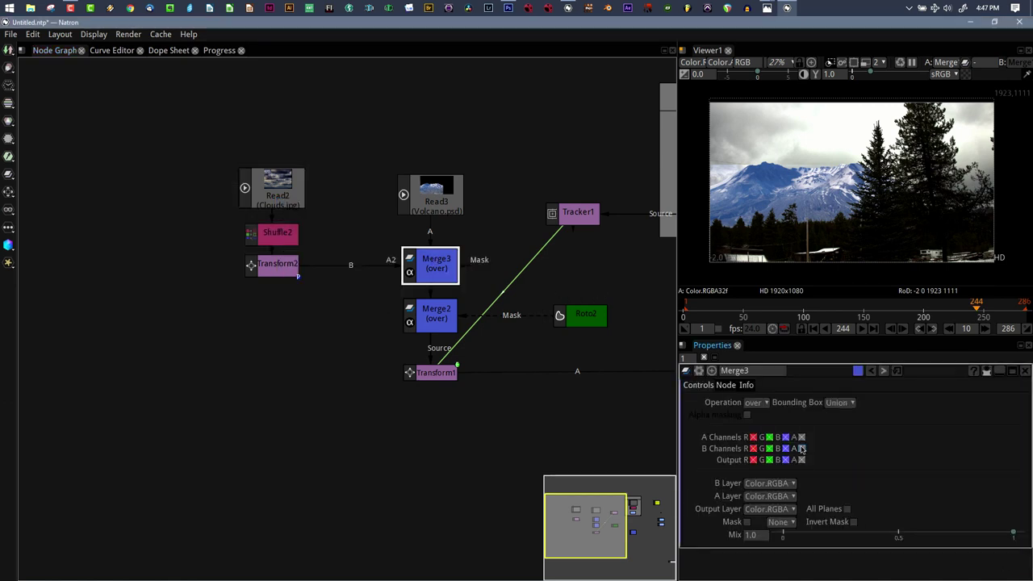
- Scale the clouds to 2.29 in Transform2 and move them right and up to 574, 185
{"action": "left_click", "coordinate": [280, 264]}
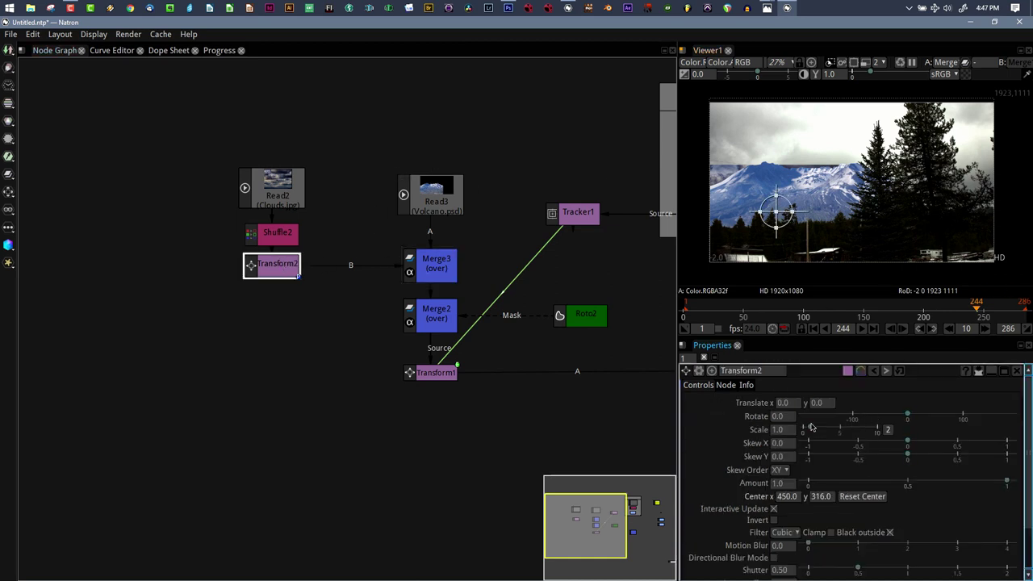
{"action": "left_click_drag", "start_coordinate": [811, 428], "coordinate": [819, 429]}
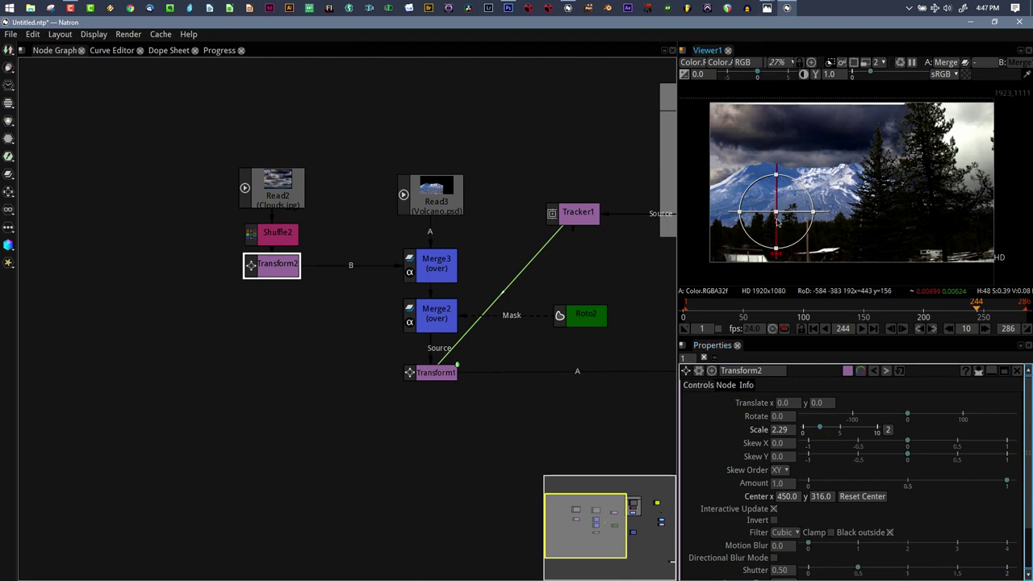
{"action": "left_click_drag", "start_coordinate": [778, 223], "coordinate": [857, 201]}
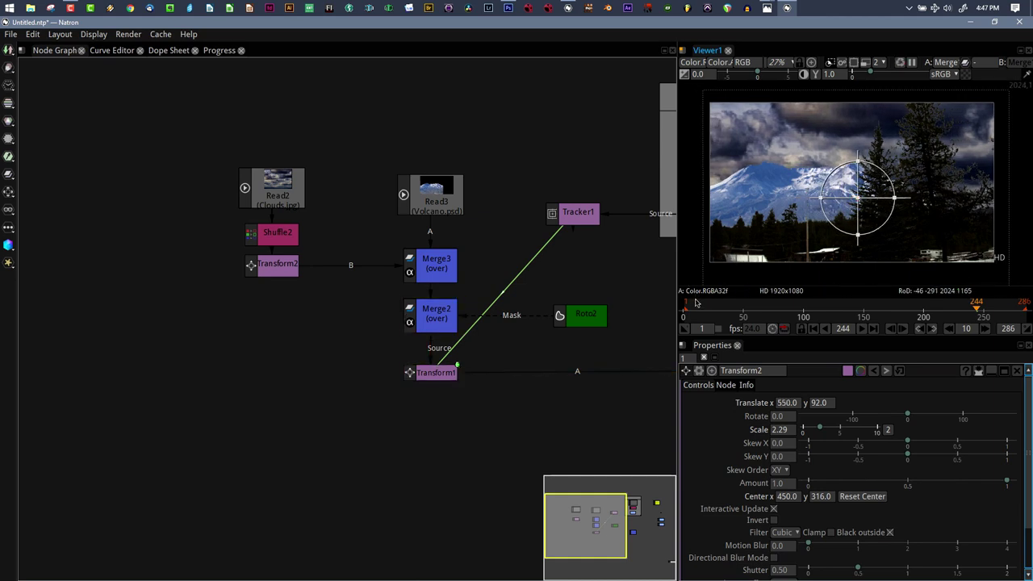
{"action": "left_click_drag", "start_coordinate": [691, 305], "coordinate": [1010, 320]}
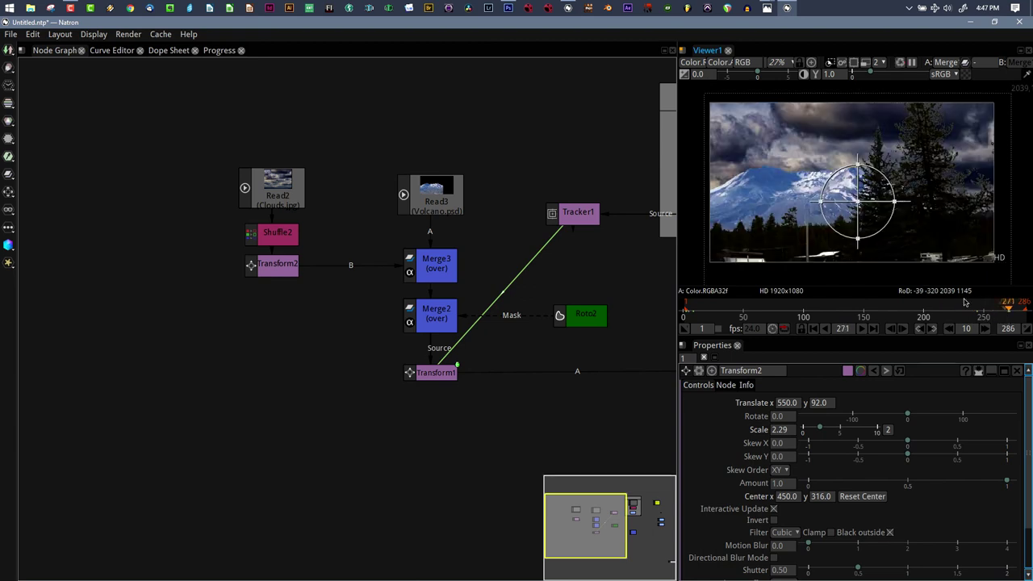
{"action": "left_click_drag", "start_coordinate": [858, 202], "coordinate": [863, 186]}
{"action": "scroll", "coordinate": [975, 150], "scroll_direction": "up", "scroll_amount": 1}
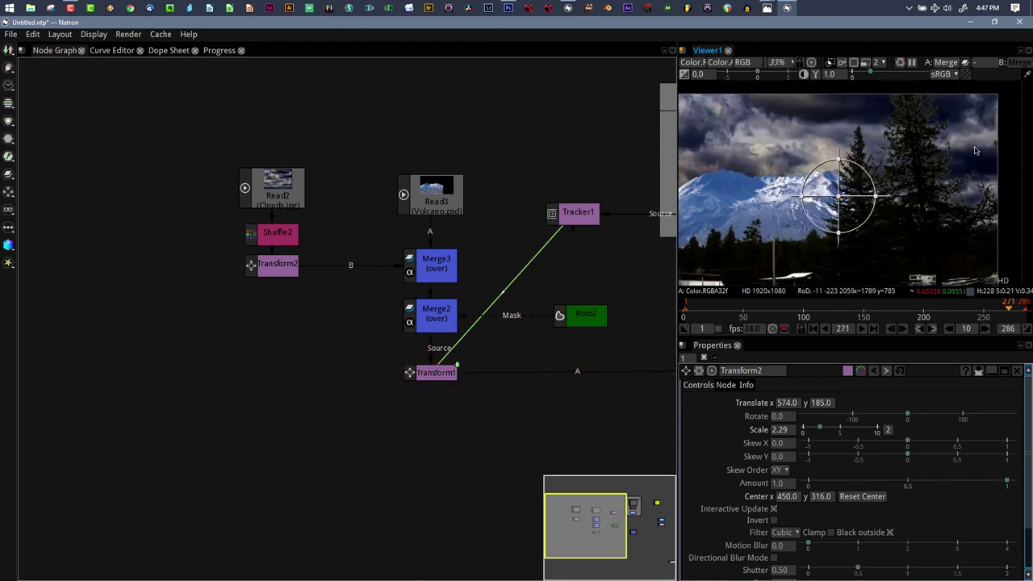
{"action": "scroll", "coordinate": [974, 150], "scroll_direction": "up", "scroll_amount": 6}
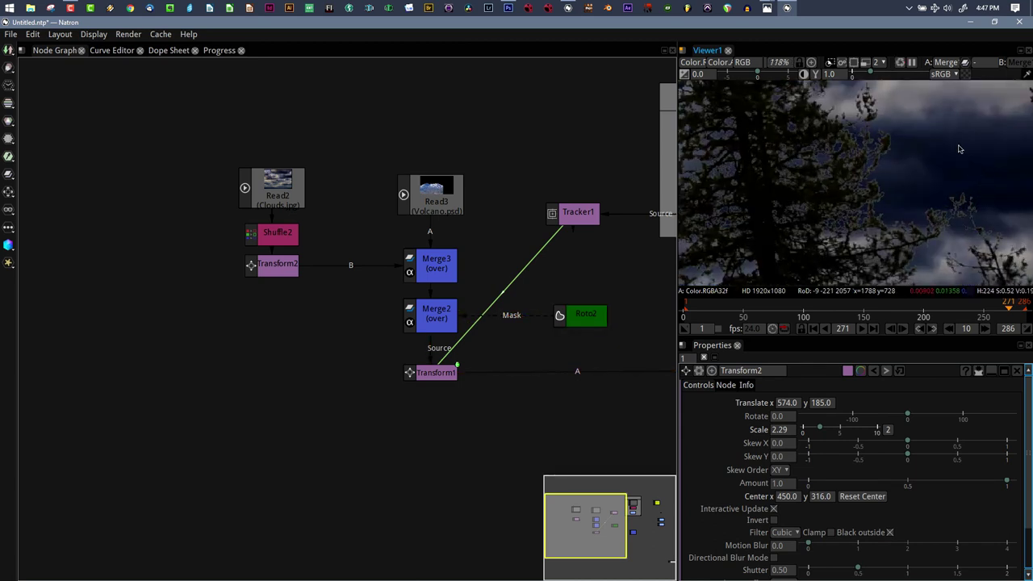
{"action": "left_click_drag", "start_coordinate": [959, 149], "coordinate": [1008, 155]}
{"action": "scroll", "coordinate": [900, 156], "scroll_direction": "down", "scroll_amount": 4}
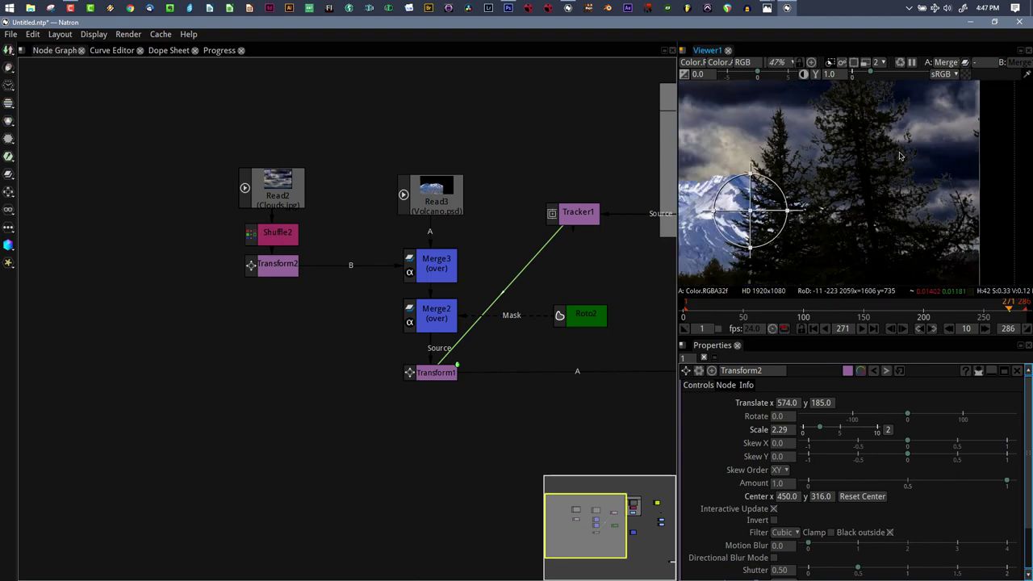
{"action": "scroll", "coordinate": [847, 153], "scroll_direction": "down", "scroll_amount": 3}
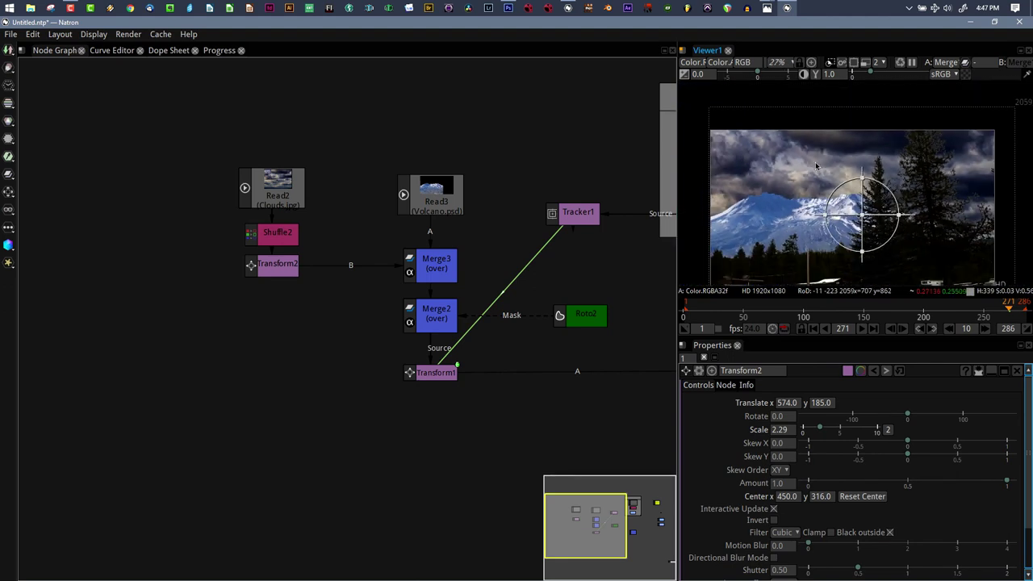
{"action": "left_click_drag", "start_coordinate": [942, 225], "coordinate": [915, 210]}
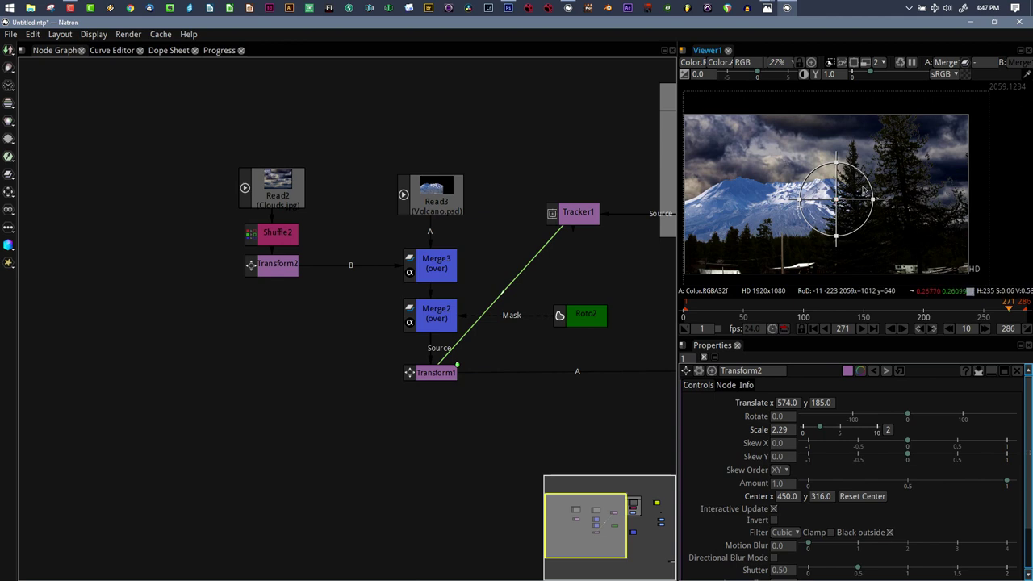
- Keyframe Transform2's Translate, then at frame 270 slide the clouds left for a second key
{"action": "right_click", "coordinate": [750, 406]}
{"action": "left_click", "coordinate": [760, 408]}
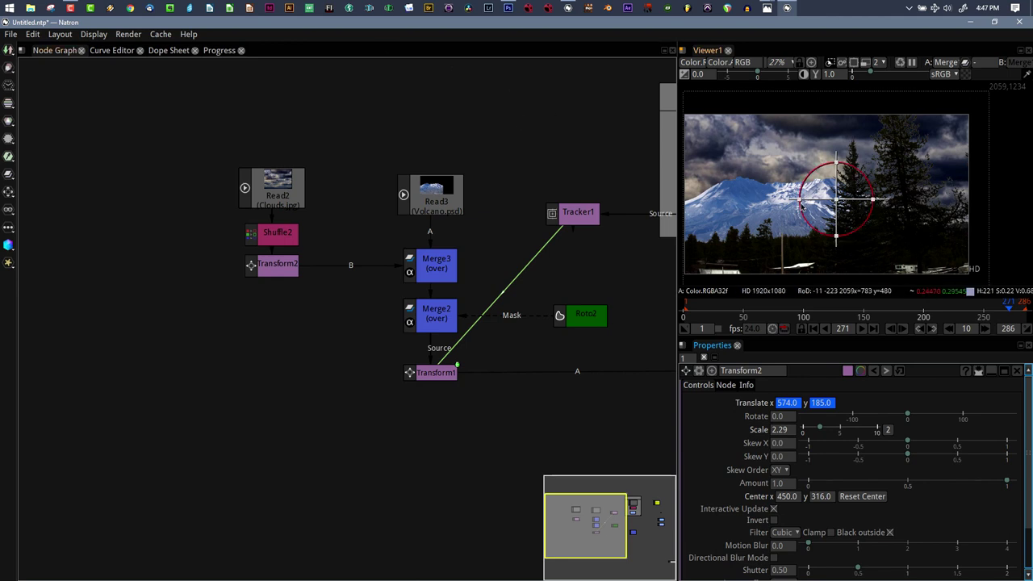
{"action": "key", "text": "Left"}
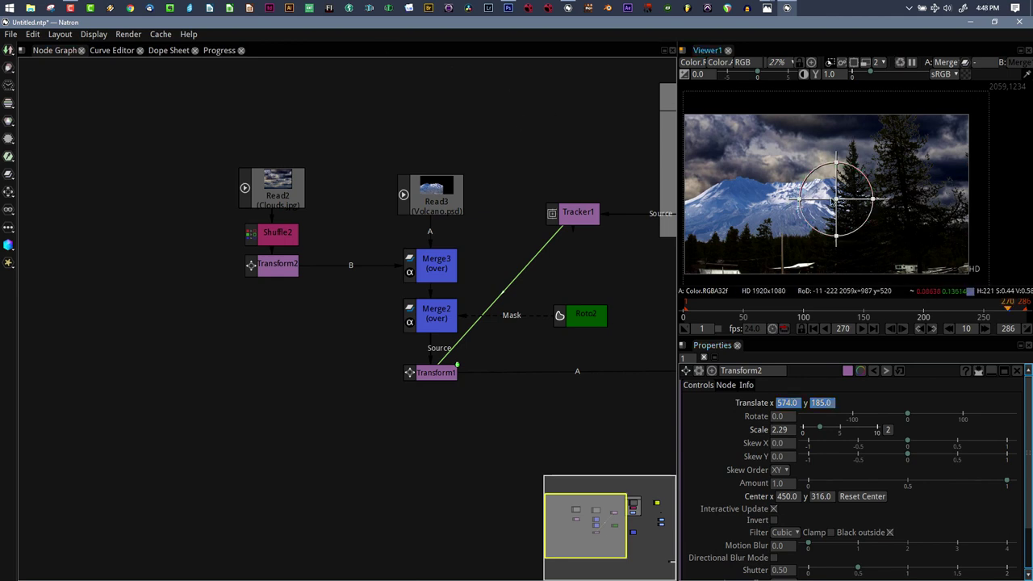
{"action": "left_click_drag", "start_coordinate": [836, 199], "coordinate": [822, 202]}
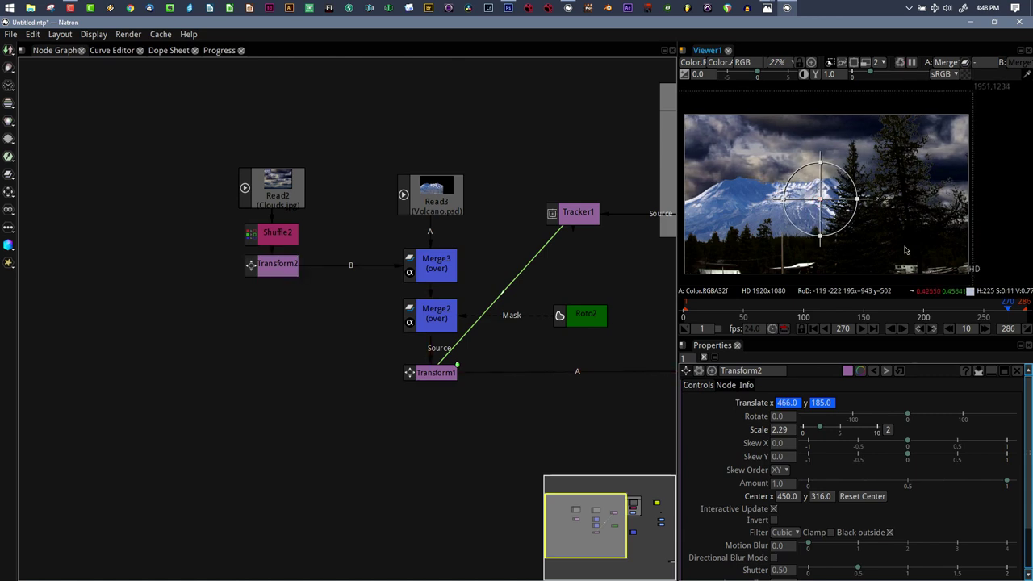
- Rearrange the Translate keyframes in the Dope Sheet, moving the first key to frame 0
{"action": "left_click", "coordinate": [168, 50]}
{"action": "left_click_drag", "start_coordinate": [436, 61], "coordinate": [306, 61]}
{"action": "scroll", "coordinate": [395, 84], "scroll_direction": "down", "scroll_amount": 2}
{"action": "scroll", "coordinate": [396, 84], "scroll_direction": "down", "scroll_amount": 3}
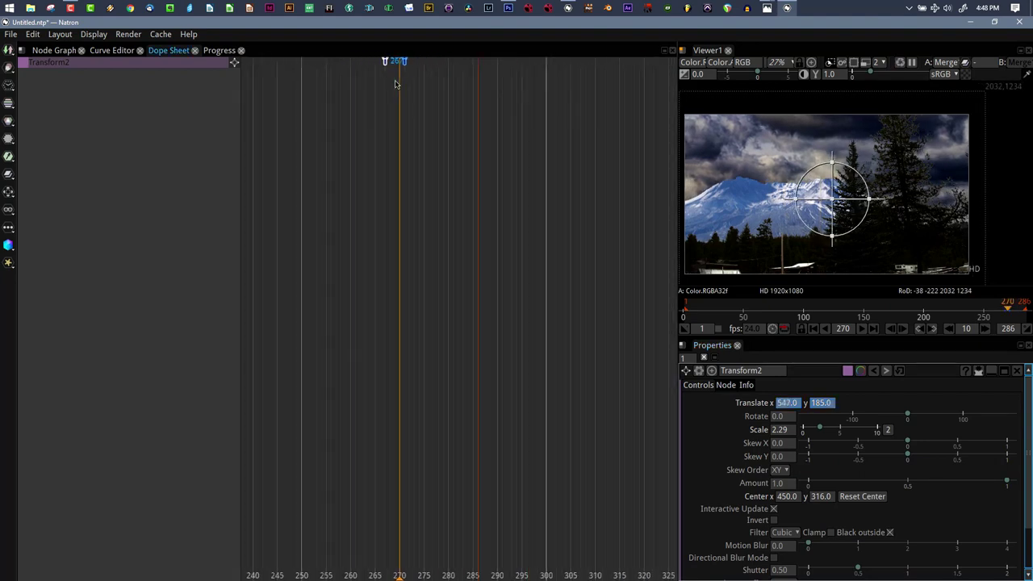
{"action": "left_click_drag", "start_coordinate": [403, 63], "coordinate": [477, 66]}
{"action": "scroll", "coordinate": [385, 87], "scroll_direction": "down", "scroll_amount": 5}
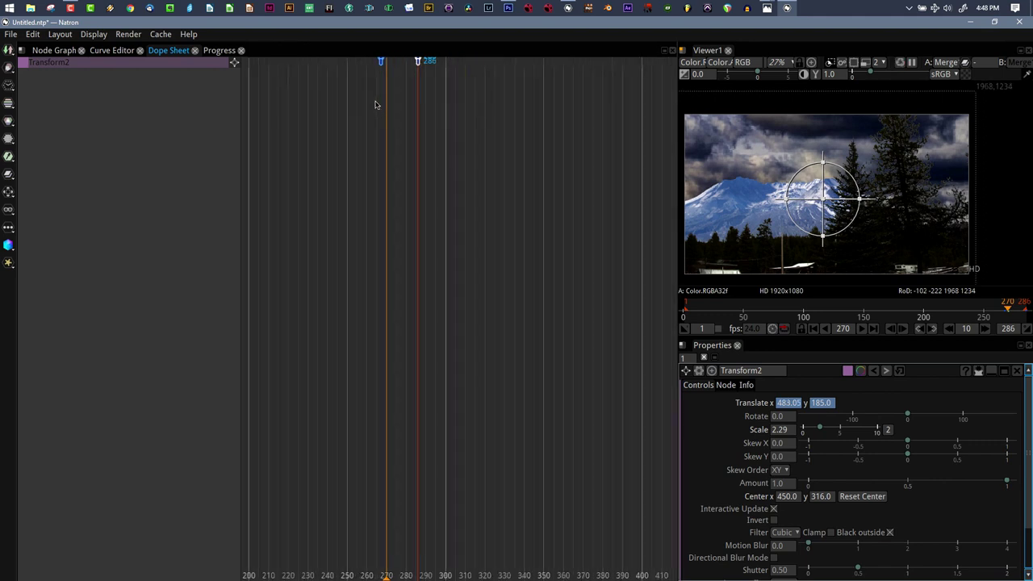
{"action": "left_click_drag", "start_coordinate": [376, 61], "coordinate": [276, 63]}
{"action": "scroll", "coordinate": [278, 129], "scroll_direction": "down", "scroll_amount": 4}
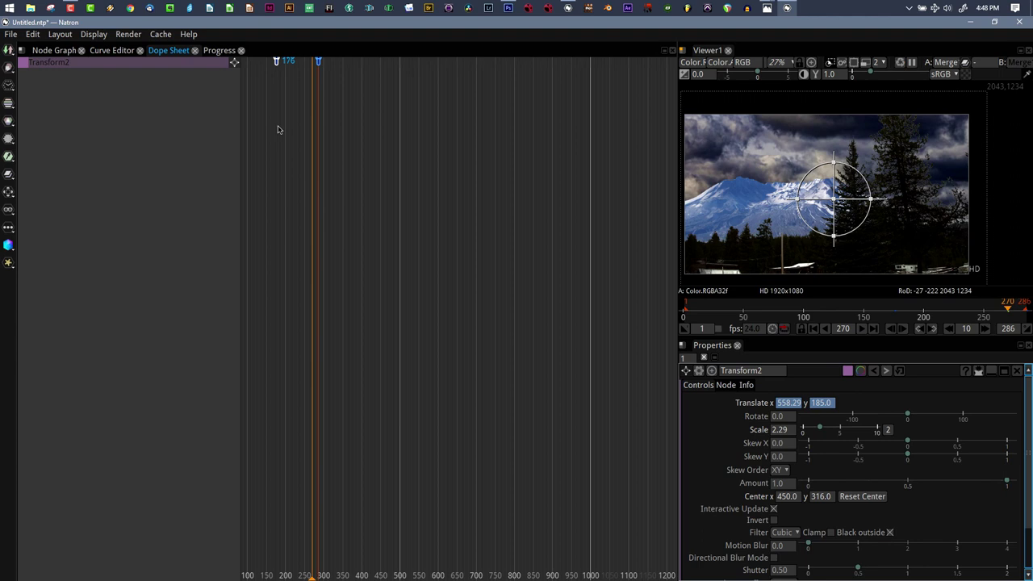
{"action": "left_click_drag", "start_coordinate": [277, 129], "coordinate": [488, 158]}
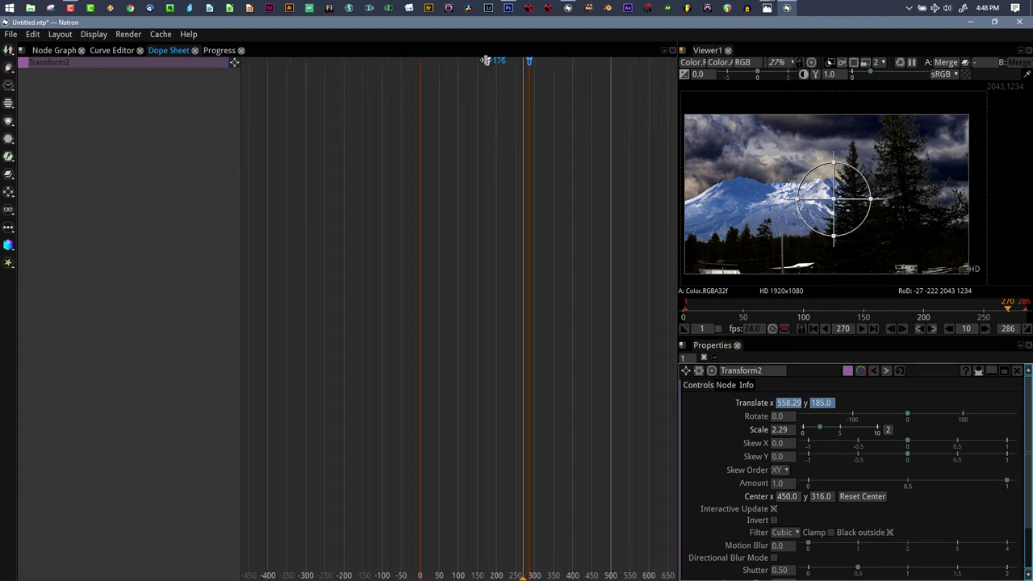
{"action": "left_click_drag", "start_coordinate": [485, 60], "coordinate": [419, 67]}
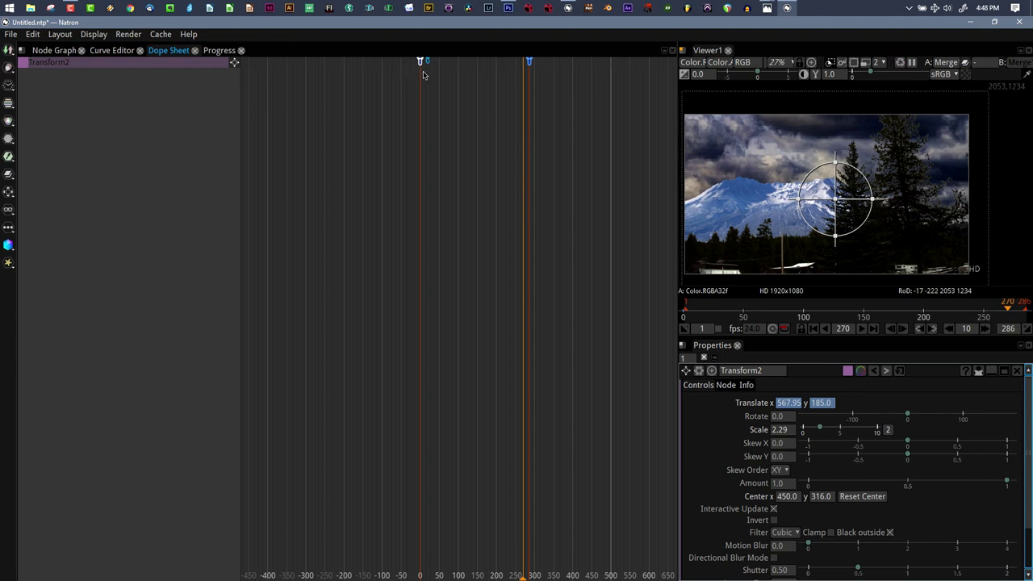
{"action": "scroll", "coordinate": [421, 73], "scroll_direction": "up", "scroll_amount": 7}
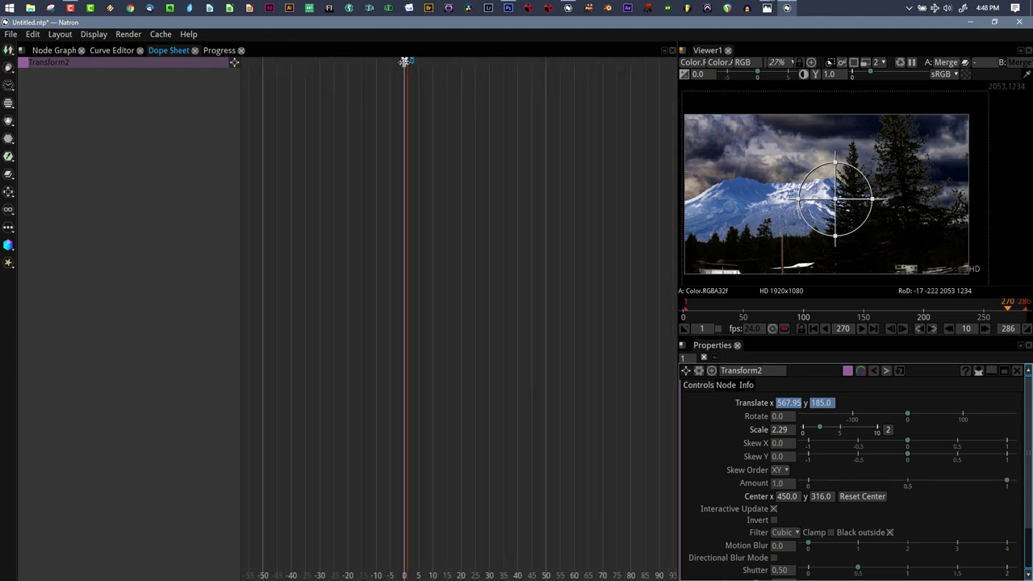
{"action": "scroll", "coordinate": [418, 81], "scroll_direction": "down", "scroll_amount": 6}
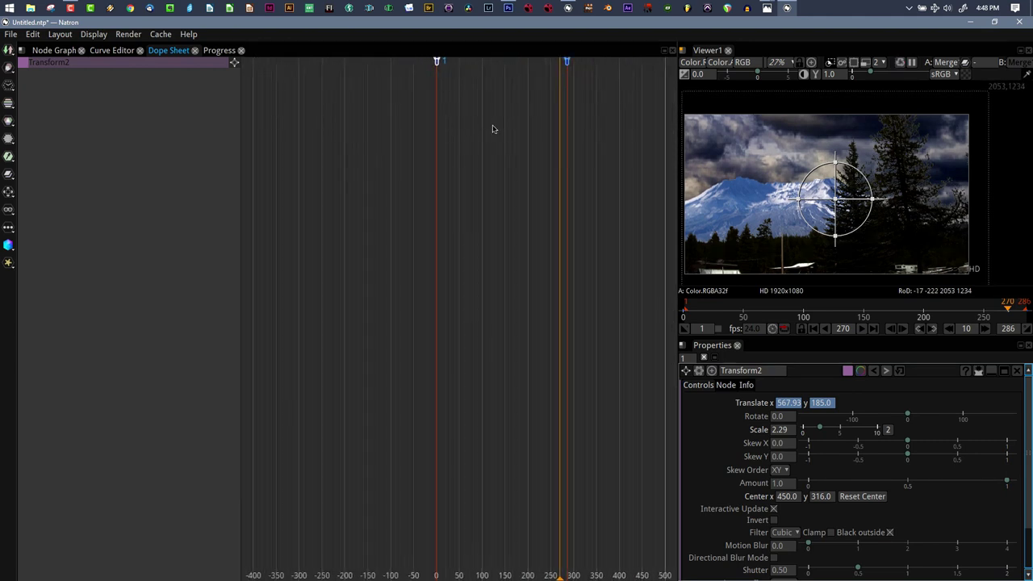
{"action": "left_click_drag", "start_coordinate": [492, 130], "coordinate": [473, 166]}
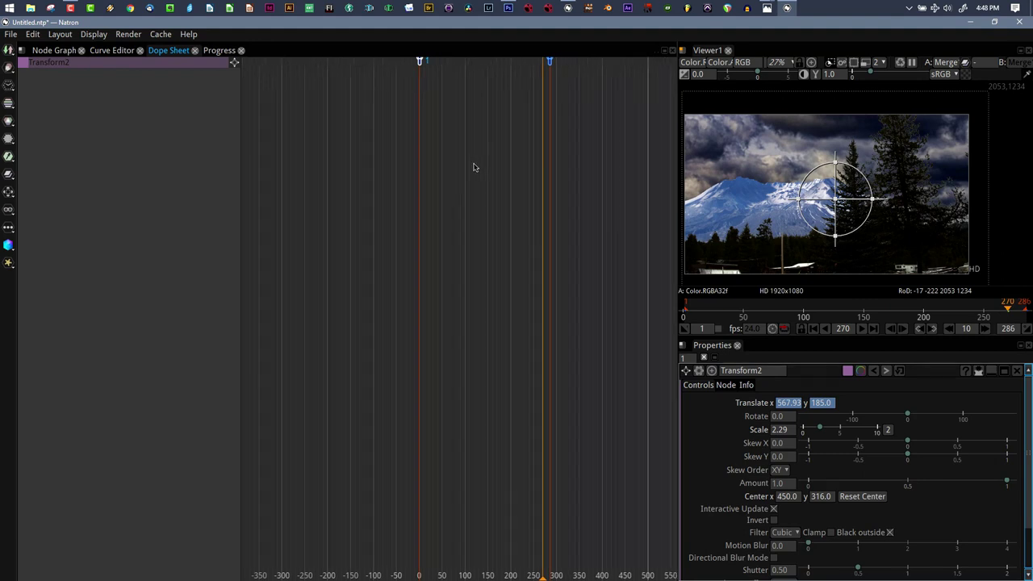
- Set the keyframe interpolation to Linear
{"action": "right_click", "coordinate": [549, 62]}
{"action": "mouse_move", "coordinate": [593, 82]}
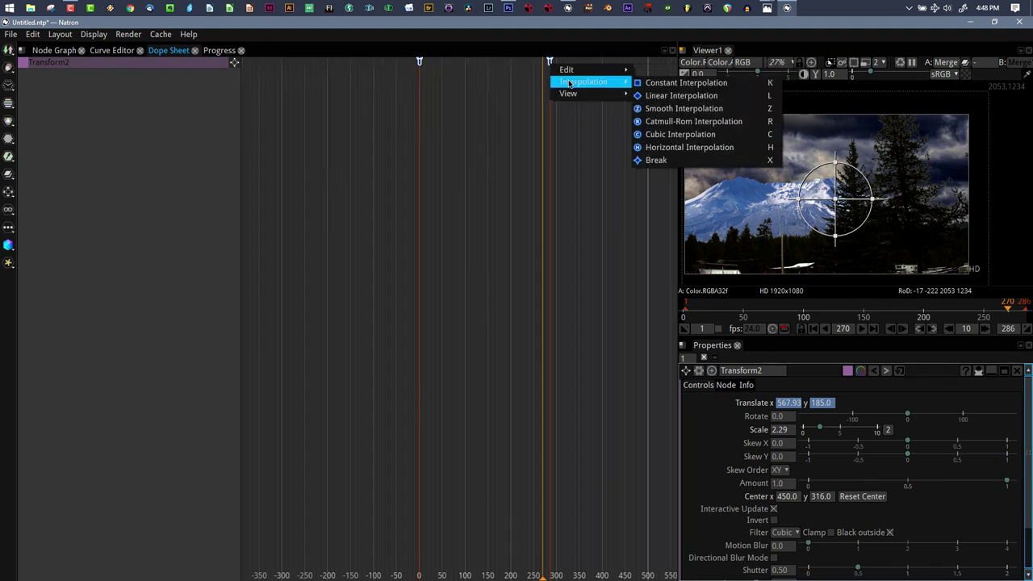
{"action": "left_click", "coordinate": [662, 95]}
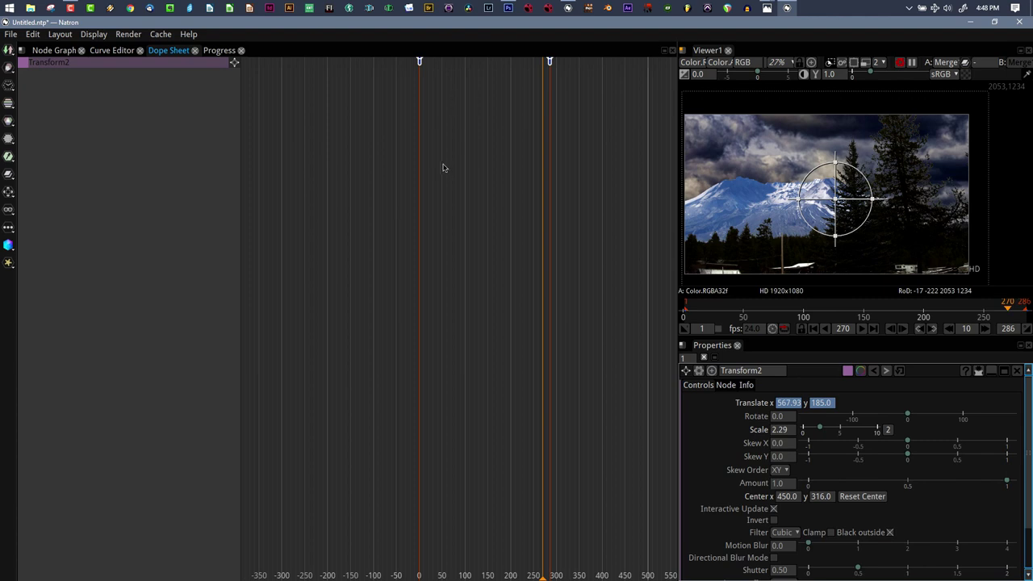
- Back in the node graph, review the cloud drift at frames 10, 182, 241 and 274
{"action": "left_click", "coordinate": [55, 52]}
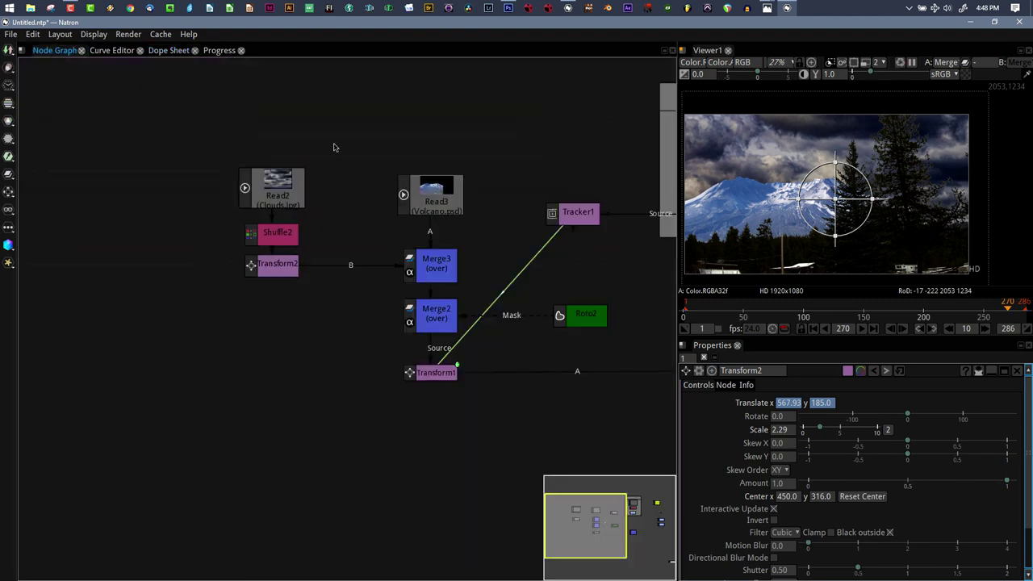
{"action": "left_click_drag", "start_coordinate": [339, 350], "coordinate": [284, 346]}
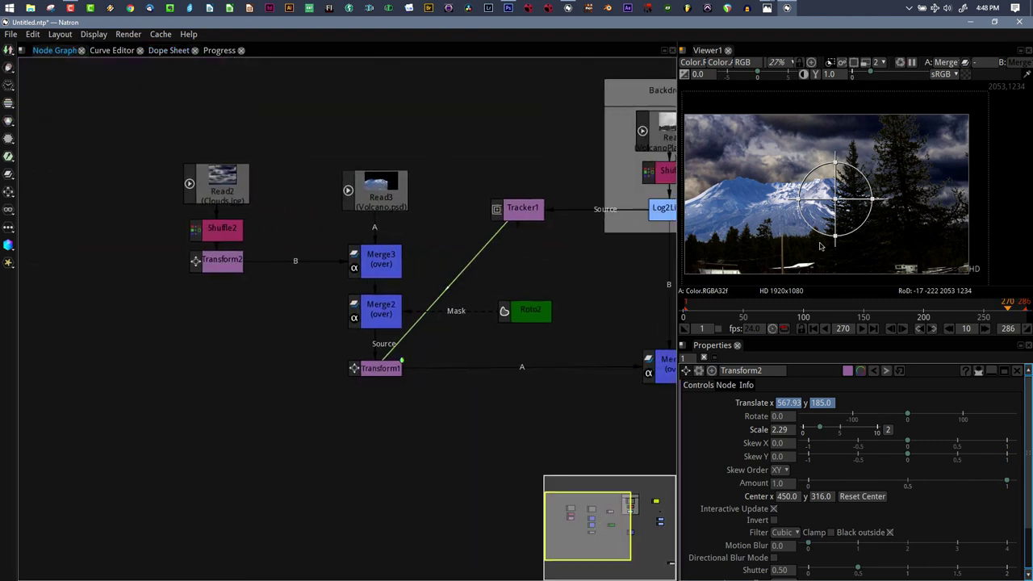
{"action": "left_click", "coordinate": [695, 315]}
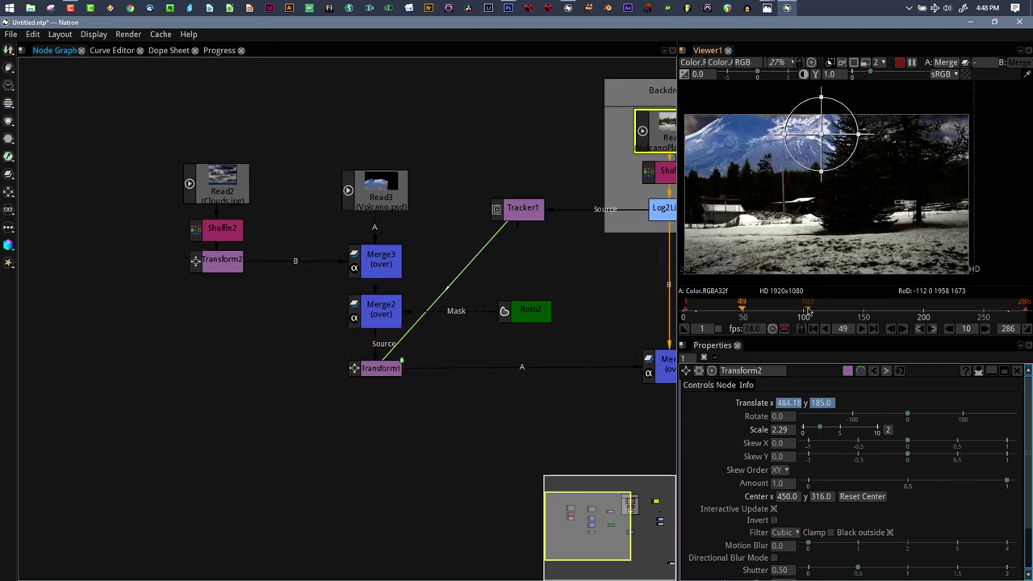
{"action": "left_click", "coordinate": [901, 316]}
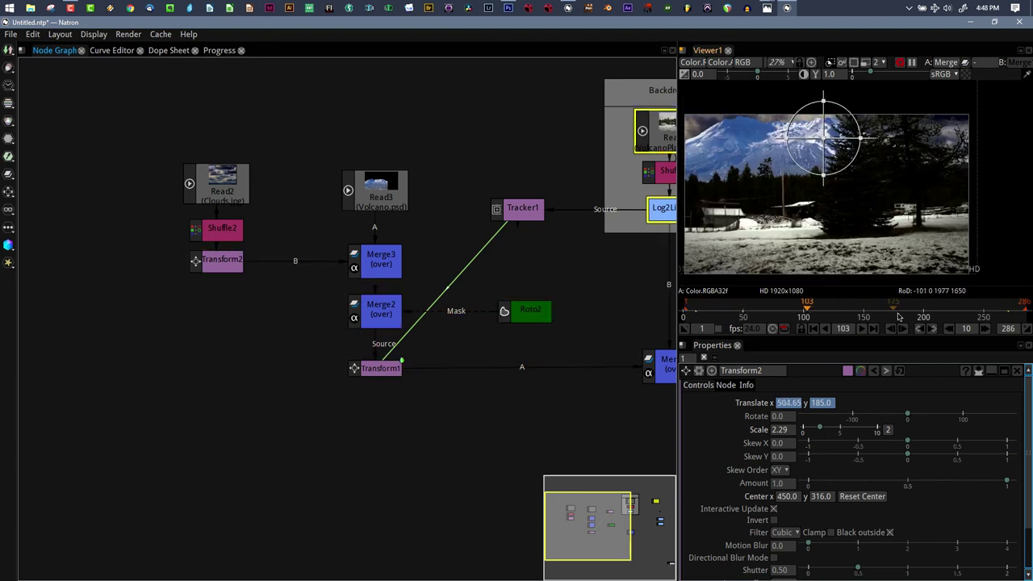
{"action": "left_click", "coordinate": [973, 315]}
{"action": "left_click", "coordinate": [1007, 315]}
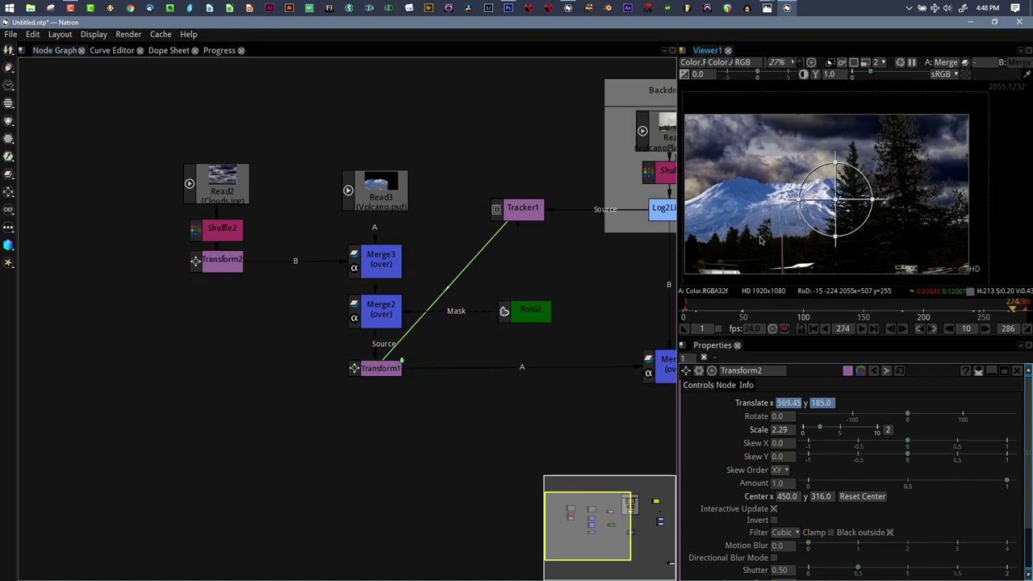
- Select Merge2 and move the Volcano and Clouds read nodes higher in the graph
{"action": "scroll", "coordinate": [760, 240], "scroll_direction": "up", "scroll_amount": 1}
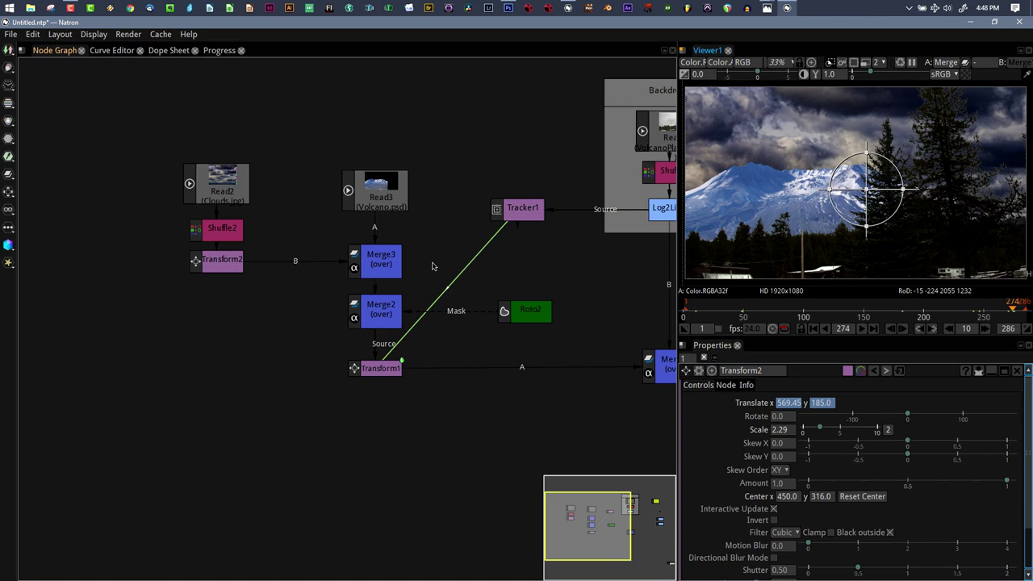
{"action": "left_click", "coordinate": [391, 316]}
{"action": "left_click_drag", "start_coordinate": [384, 182], "coordinate": [384, 162]}
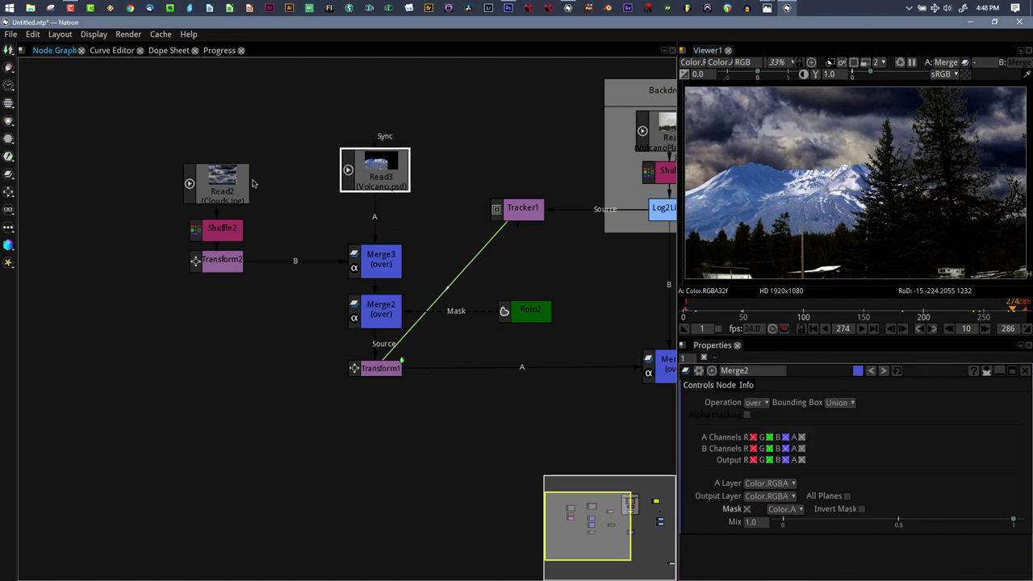
{"action": "left_click_drag", "start_coordinate": [233, 191], "coordinate": [232, 167]}
- Raise Shuffle2 and Read3, and add a ColorCorrect node after each with C
{"action": "left_click_drag", "start_coordinate": [228, 228], "coordinate": [228, 203]}
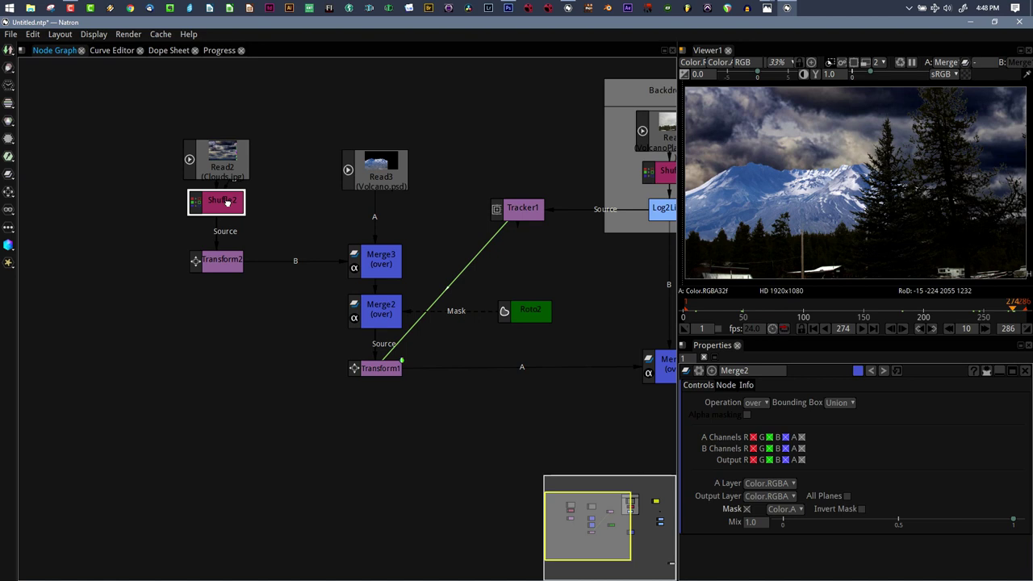
{"action": "key", "text": "c"}
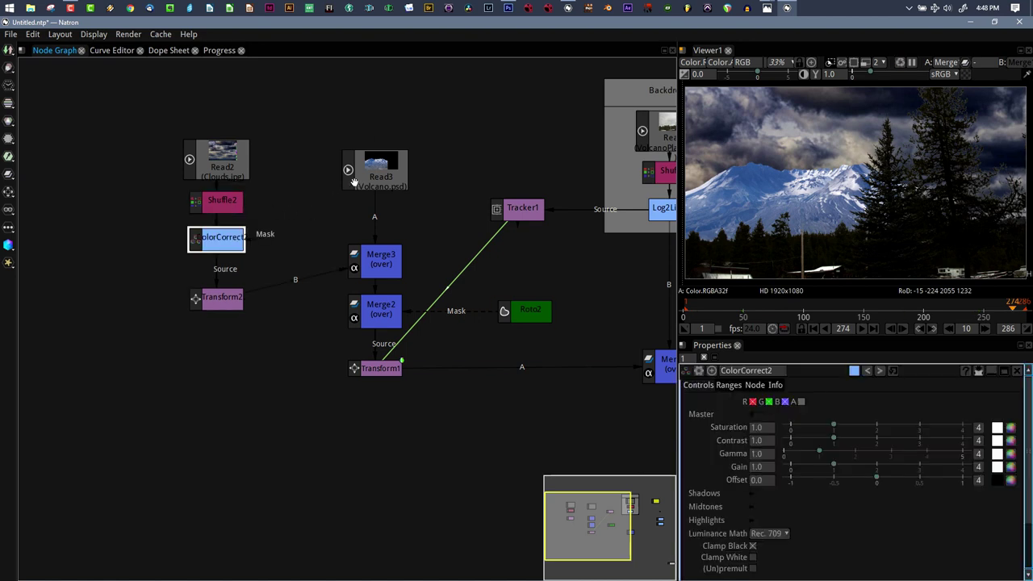
{"action": "left_click_drag", "start_coordinate": [363, 182], "coordinate": [363, 160]}
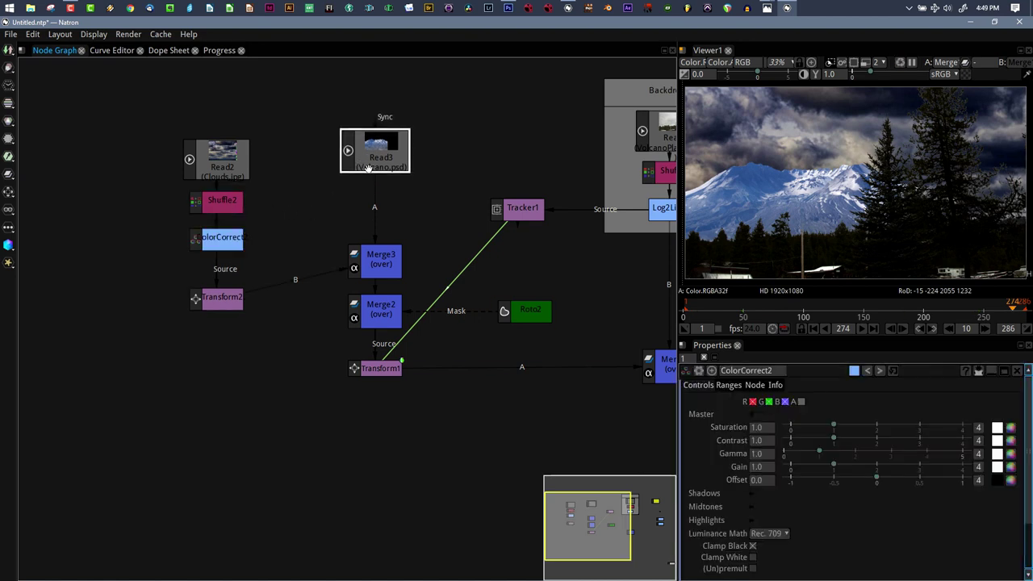
{"action": "key", "text": "c"}
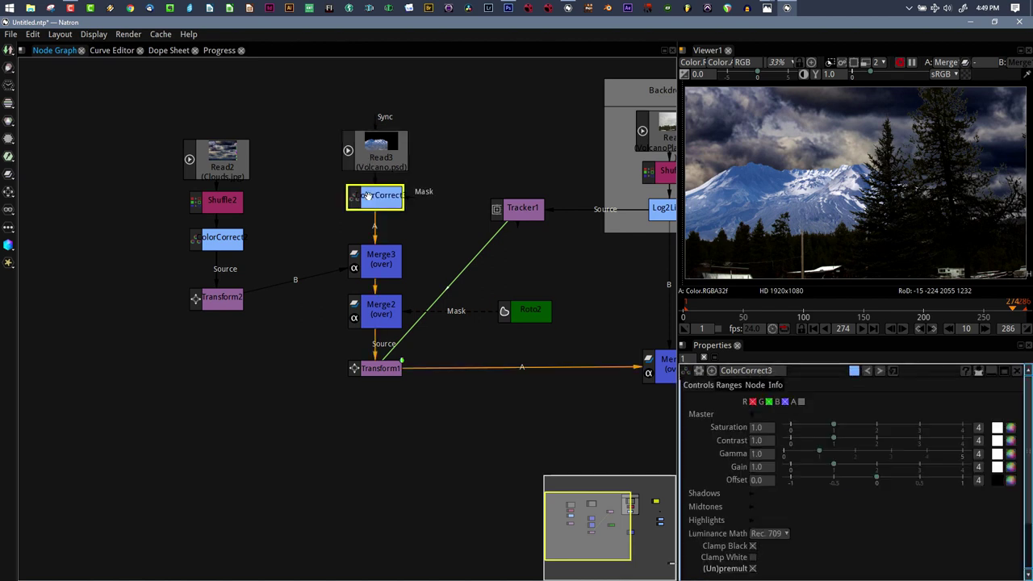
- Rearrange Merge3, Merge2, Transform1, Roto2 and the Volcano ColorCorrect to make room
{"action": "left_click_drag", "start_coordinate": [331, 233], "coordinate": [375, 410]}
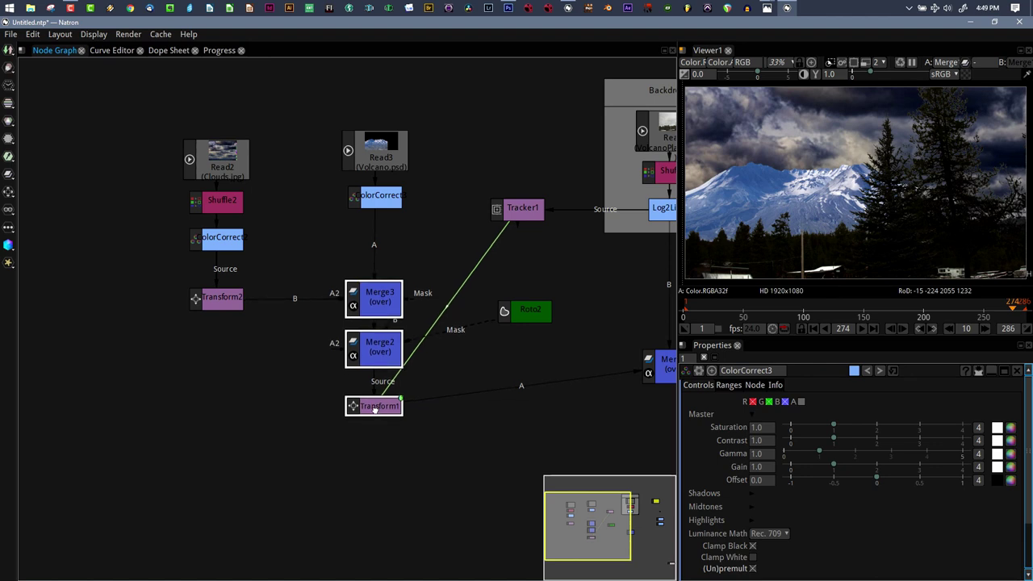
{"action": "left_click_drag", "start_coordinate": [526, 309], "coordinate": [480, 347]}
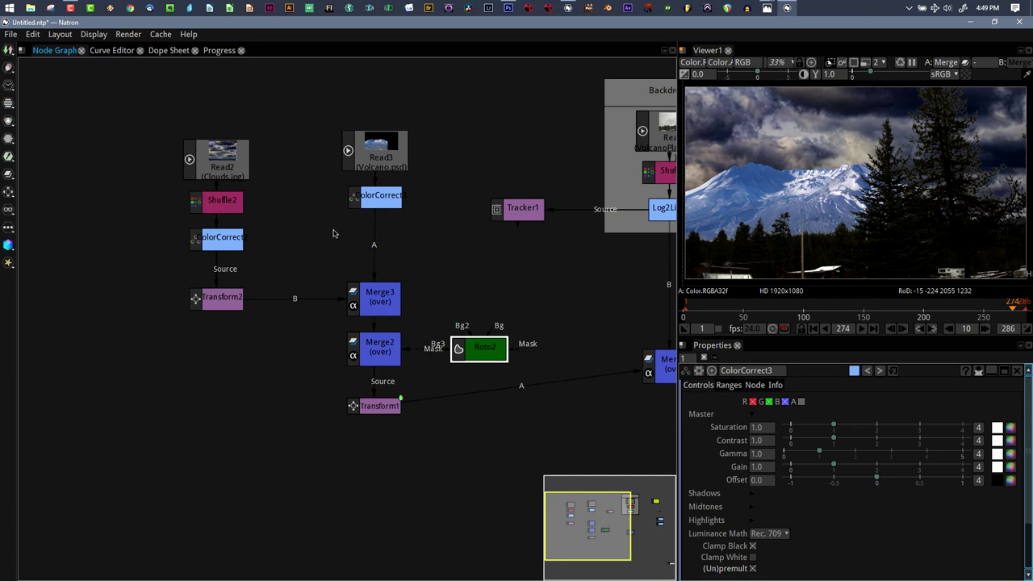
{"action": "left_click_drag", "start_coordinate": [373, 201], "coordinate": [369, 235]}
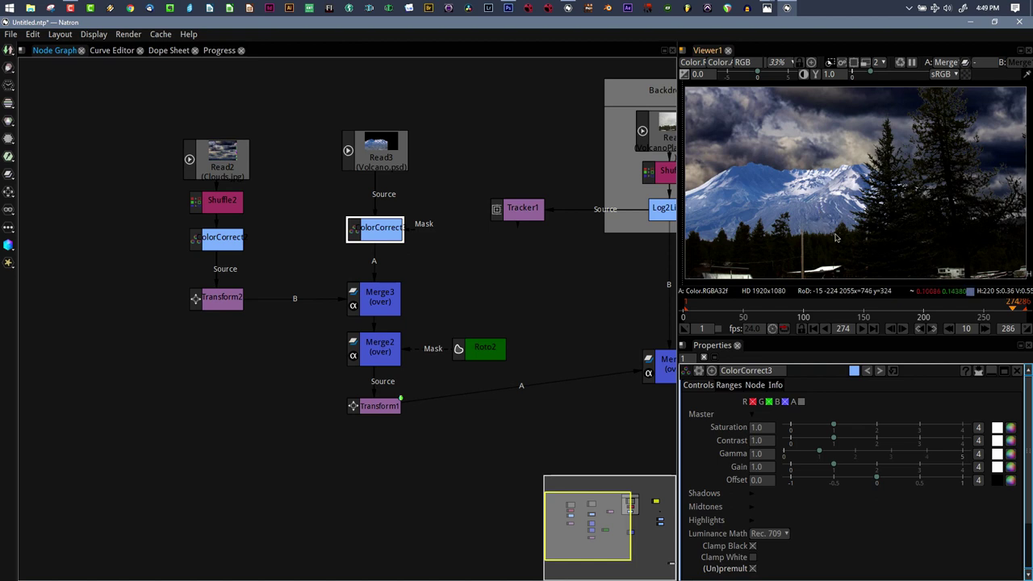
- In ColorCorrect2, raise the master gain to 3.07 and lower saturation to 0.41
{"action": "left_click", "coordinate": [230, 239]}
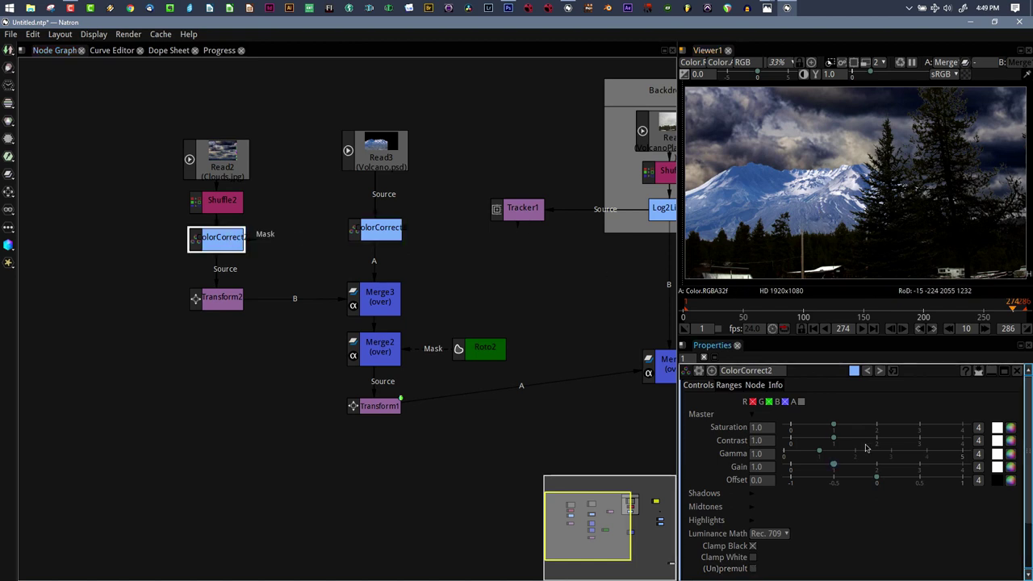
{"action": "left_click_drag", "start_coordinate": [835, 468], "coordinate": [922, 464]}
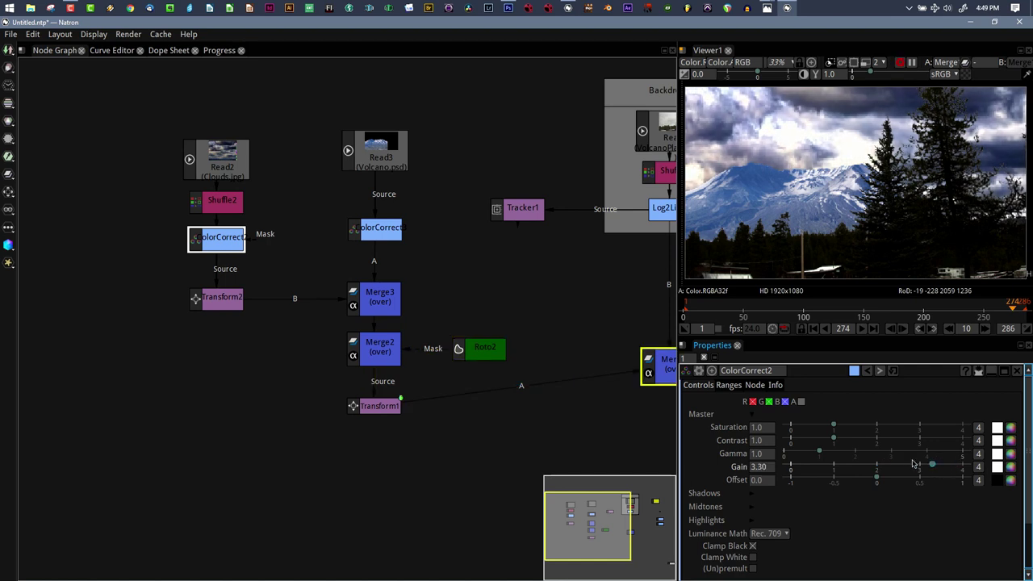
{"action": "left_click_drag", "start_coordinate": [833, 425], "coordinate": [808, 427]}
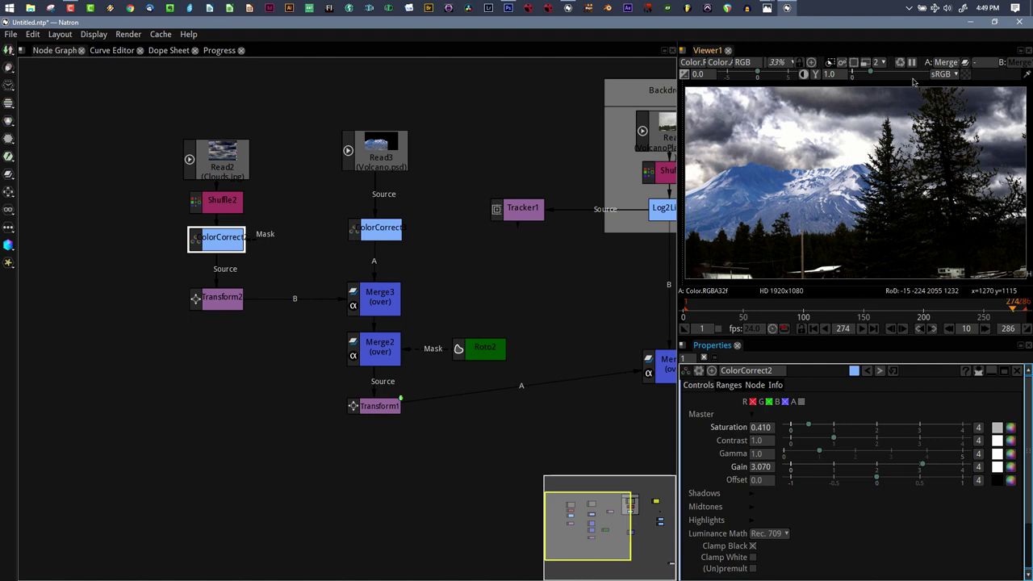
- Raise the midtones gain to 1.72 and the shadows gain to 3.05
{"action": "left_click", "coordinate": [752, 507]}
{"action": "scroll", "coordinate": [819, 513], "scroll_direction": "down", "scroll_amount": 2}
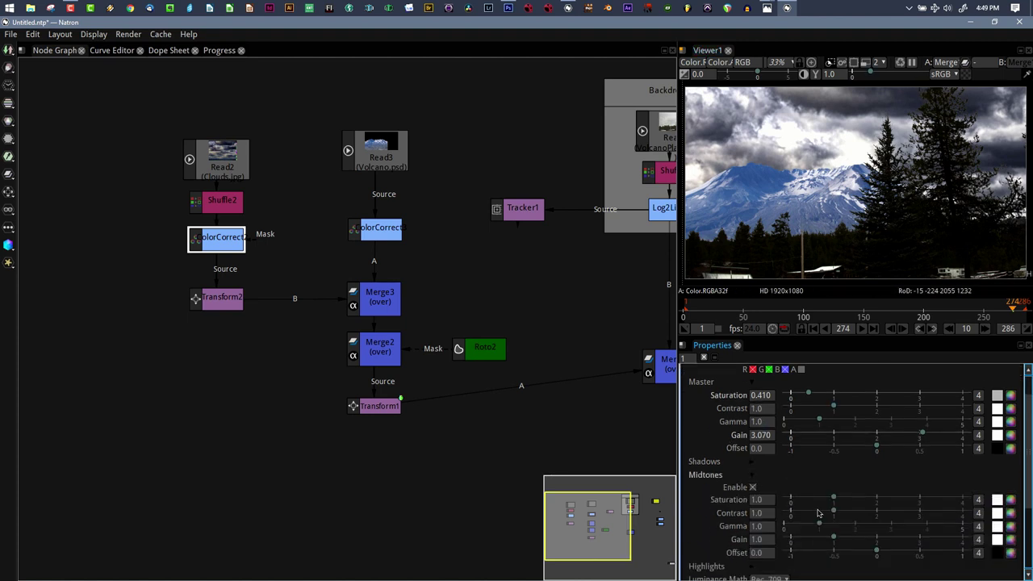
{"action": "mouse_move", "coordinate": [837, 544]}
{"action": "left_mouse_down"}
{"action": "mouse_move", "coordinate": [870, 544]}
{"action": "mouse_move", "coordinate": [835, 536]}
{"action": "left_mouse_up"}
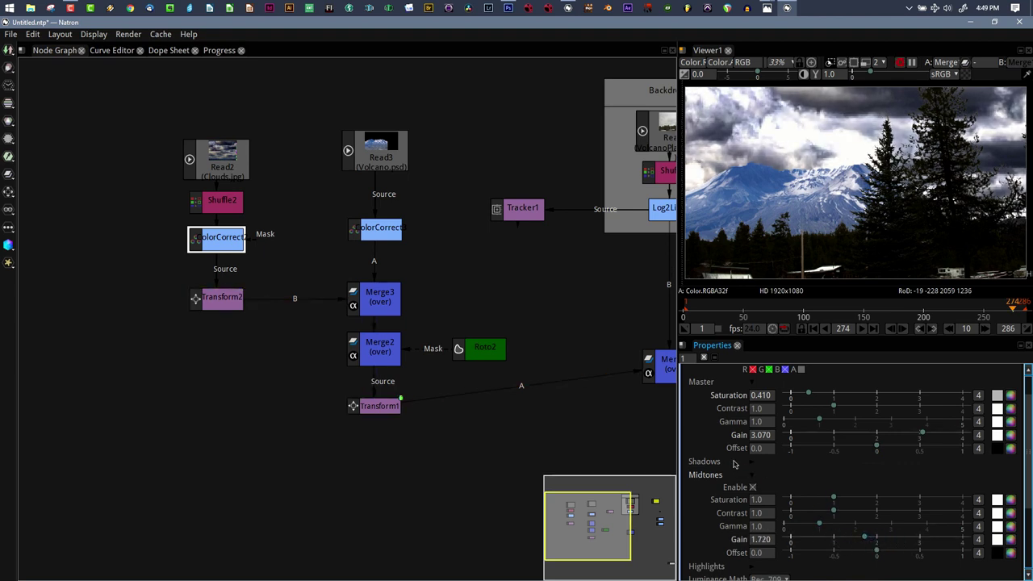
{"action": "left_click", "coordinate": [753, 467]}
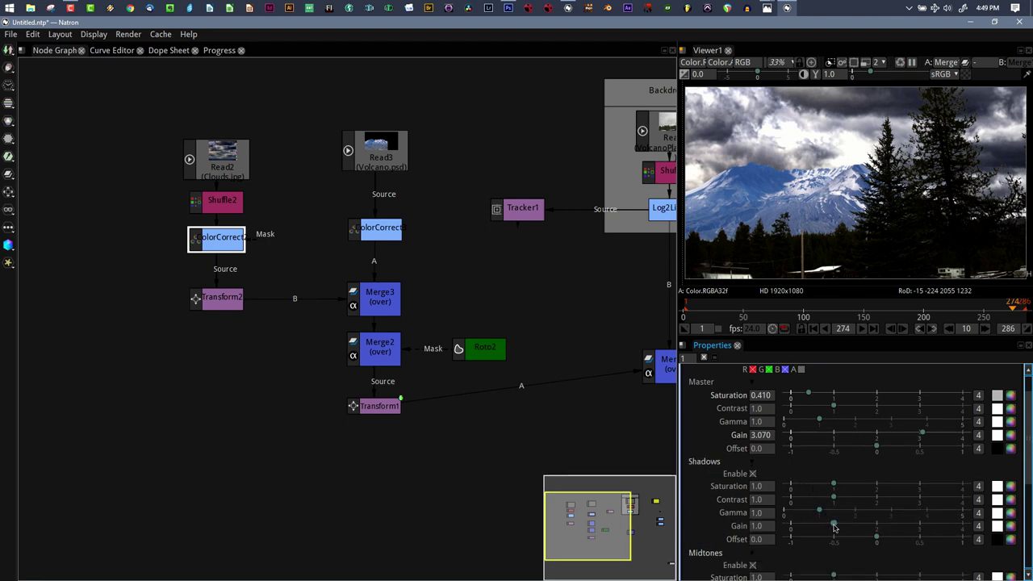
{"action": "left_click_drag", "start_coordinate": [835, 527], "coordinate": [920, 524]}
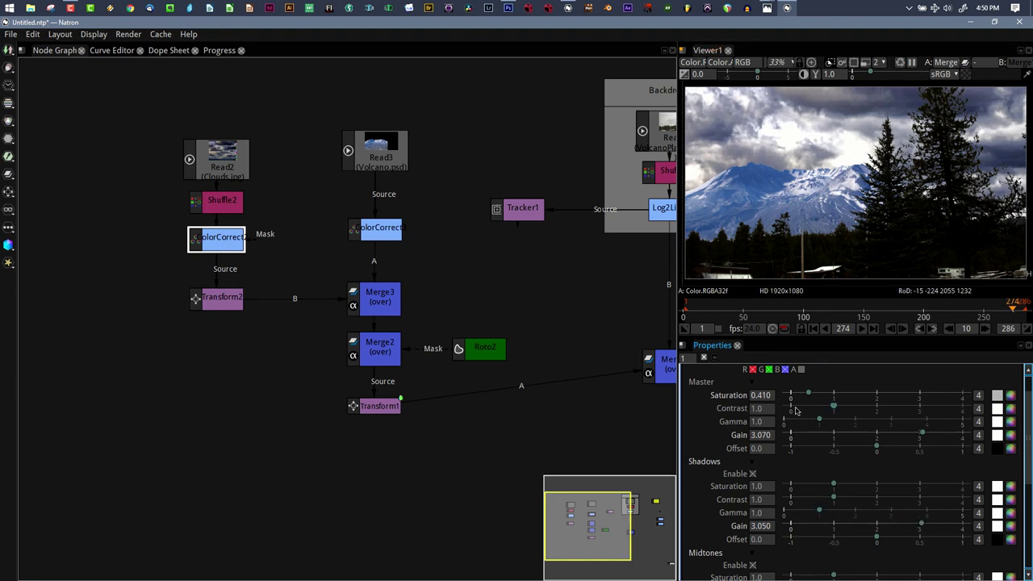
- Lower the master contrast of the clouds to 0.69
{"action": "double_click", "coordinate": [763, 409]}
{"action": "scroll", "coordinate": [768, 409], "scroll_direction": "up", "scroll_amount": 1}
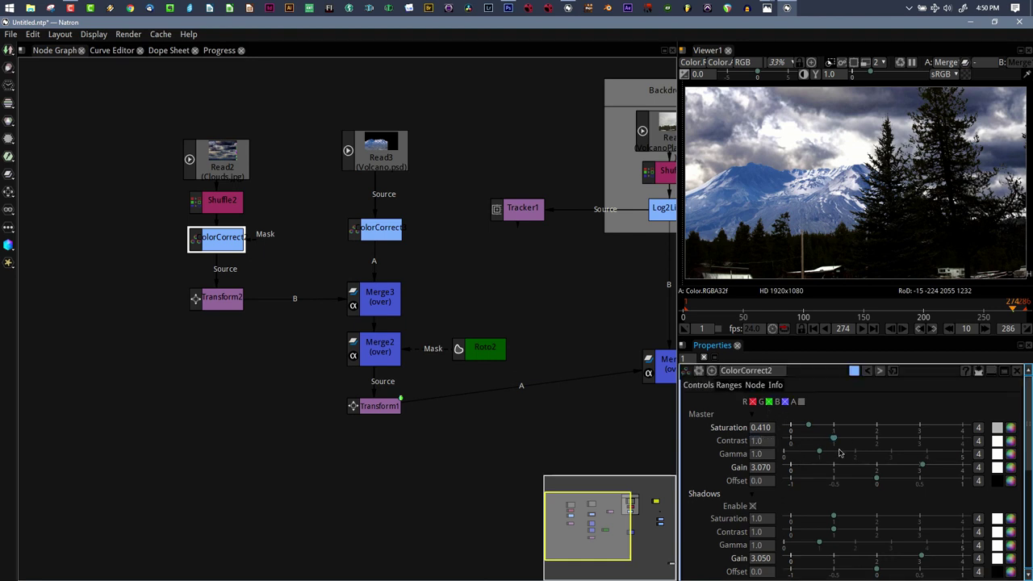
{"action": "left_click_drag", "start_coordinate": [834, 440], "coordinate": [821, 441]}
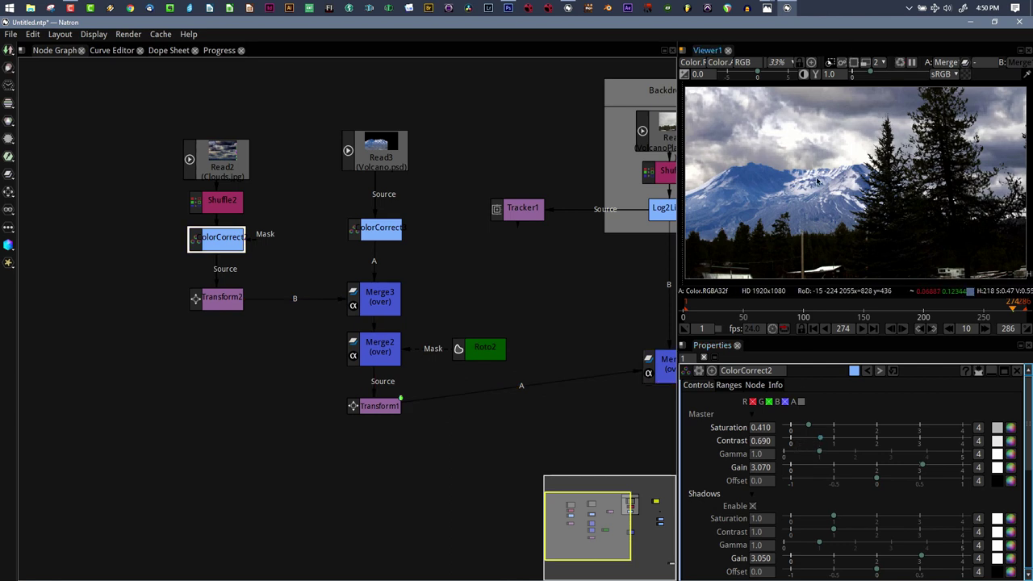
- In ColorCorrect3, tint the Volcano's midtones gain a warm pale yellow
{"action": "left_click", "coordinate": [373, 227]}
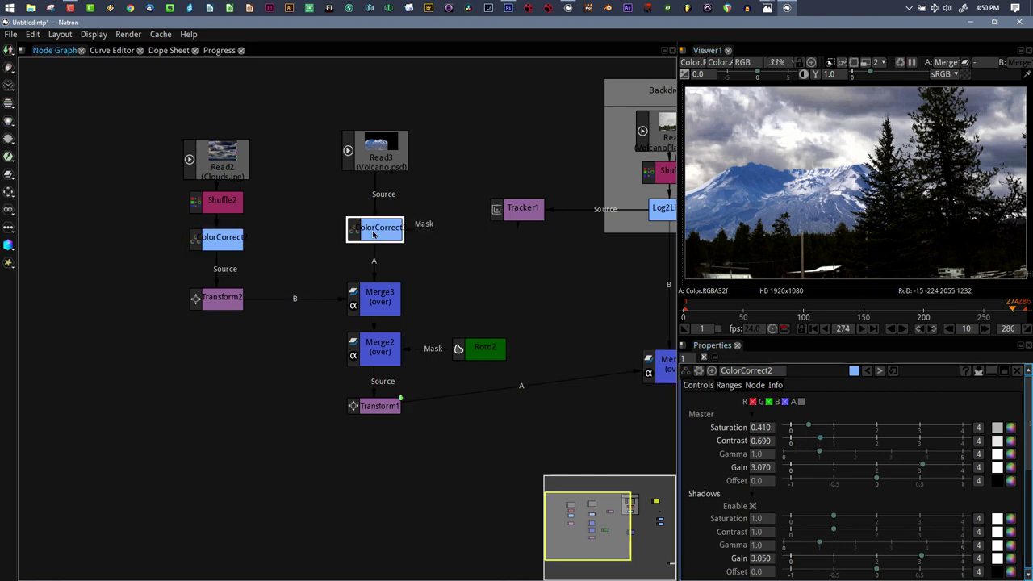
{"action": "scroll", "coordinate": [742, 484], "scroll_direction": "down", "scroll_amount": 1}
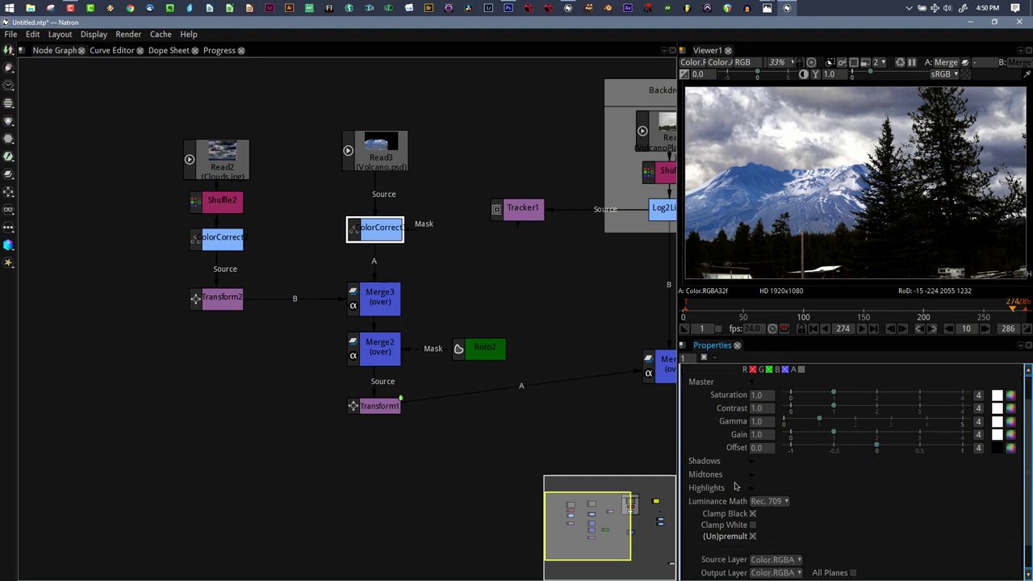
{"action": "left_click", "coordinate": [751, 475]}
{"action": "scroll", "coordinate": [853, 501], "scroll_direction": "down", "scroll_amount": 1}
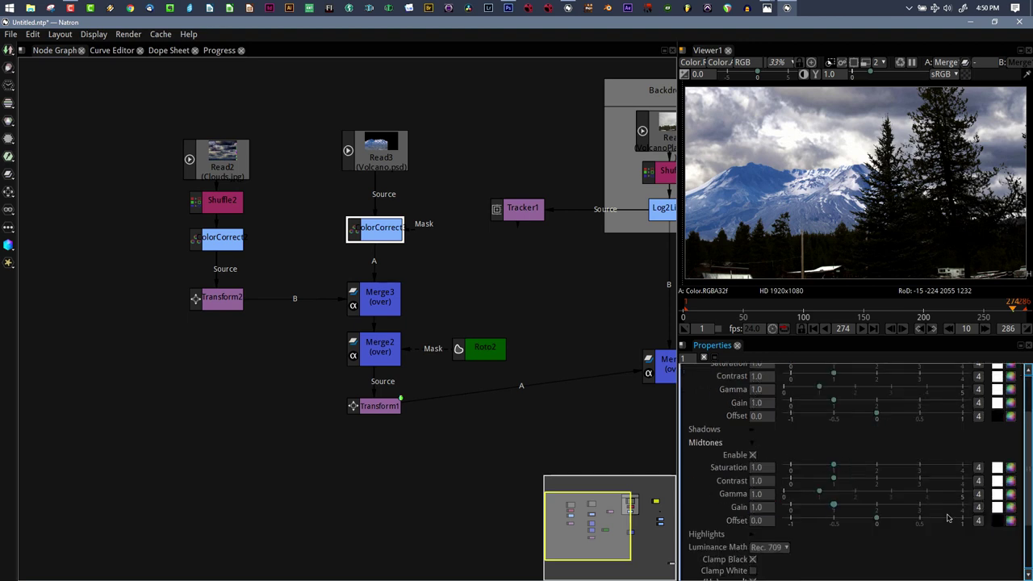
{"action": "left_click", "coordinate": [997, 507]}
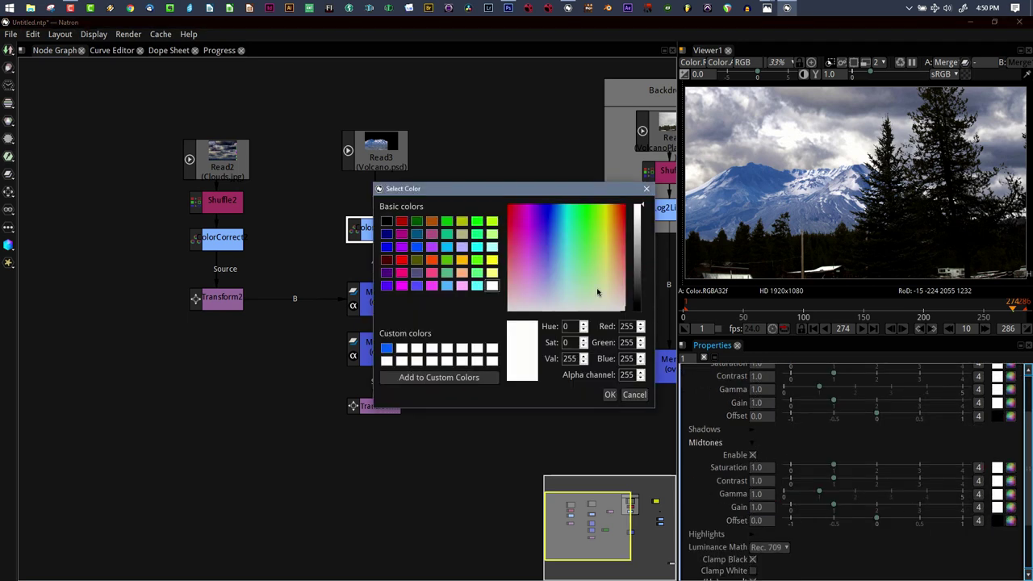
{"action": "left_click_drag", "start_coordinate": [605, 307], "coordinate": [605, 303]}
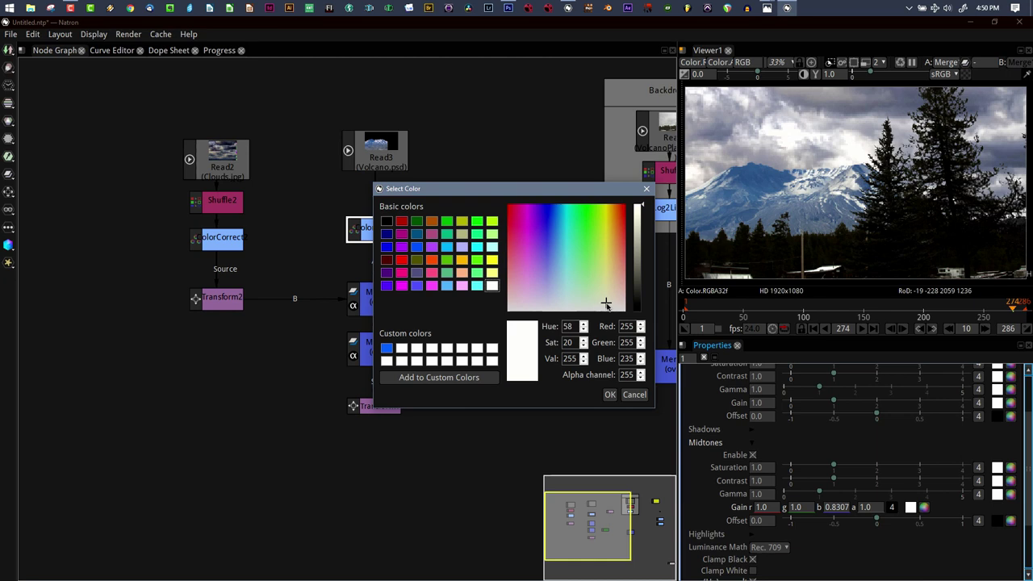
{"action": "left_click", "coordinate": [609, 394]}
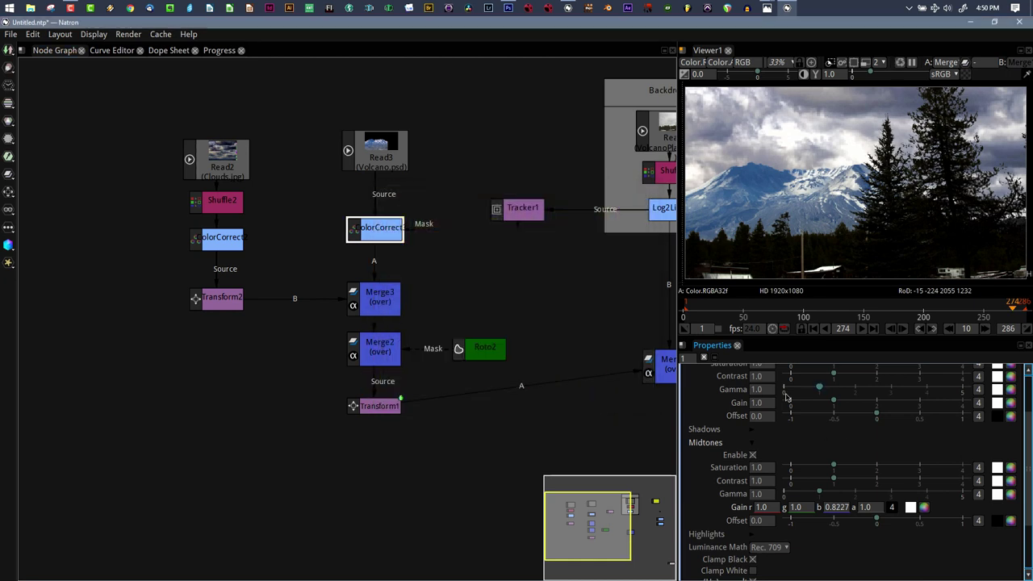
- Set the Volcano's master saturation to 0.66 and contrast to 1.22, then maximize the viewer
{"action": "scroll", "coordinate": [653, 393], "scroll_direction": "up", "scroll_amount": 4}
{"action": "scroll", "coordinate": [799, 435], "scroll_direction": "down", "scroll_amount": 2}
{"action": "scroll", "coordinate": [799, 436], "scroll_direction": "up", "scroll_amount": 3}
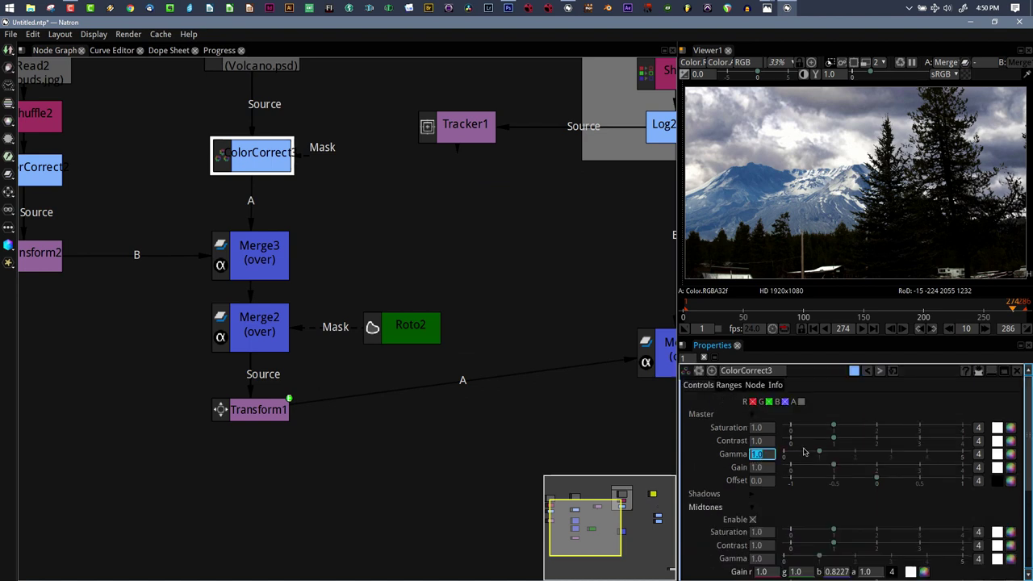
{"action": "left_click_drag", "start_coordinate": [835, 427], "coordinate": [820, 427]}
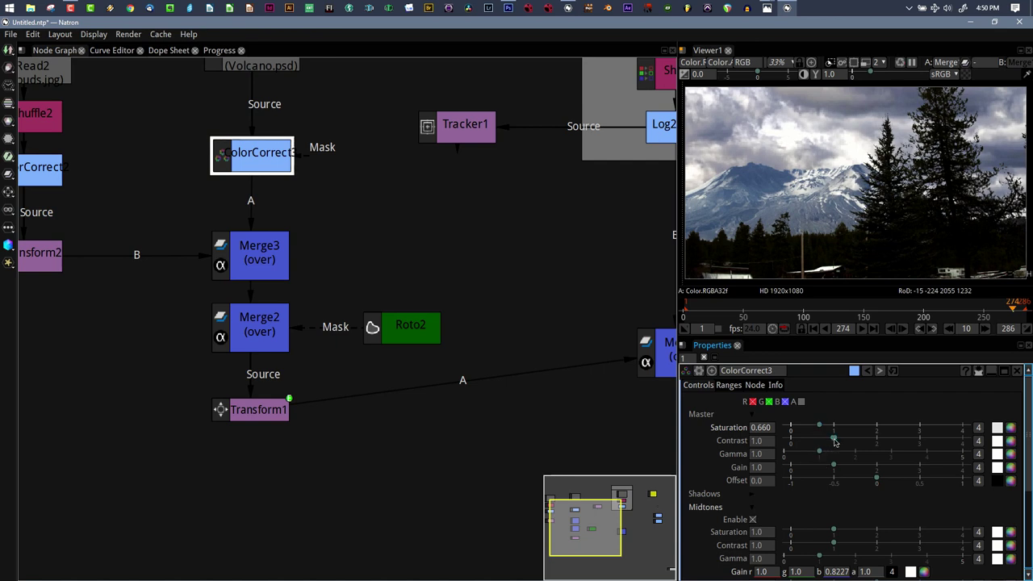
{"action": "left_click_drag", "start_coordinate": [835, 441], "coordinate": [843, 439]}
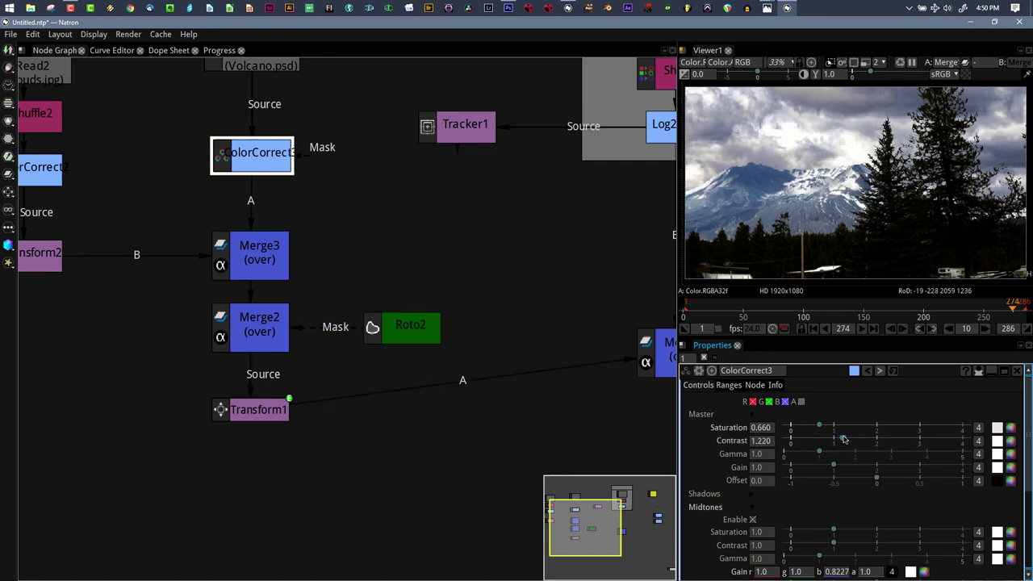
{"action": "left_click", "coordinate": [802, 202]}
{"action": "key", "text": "space"}
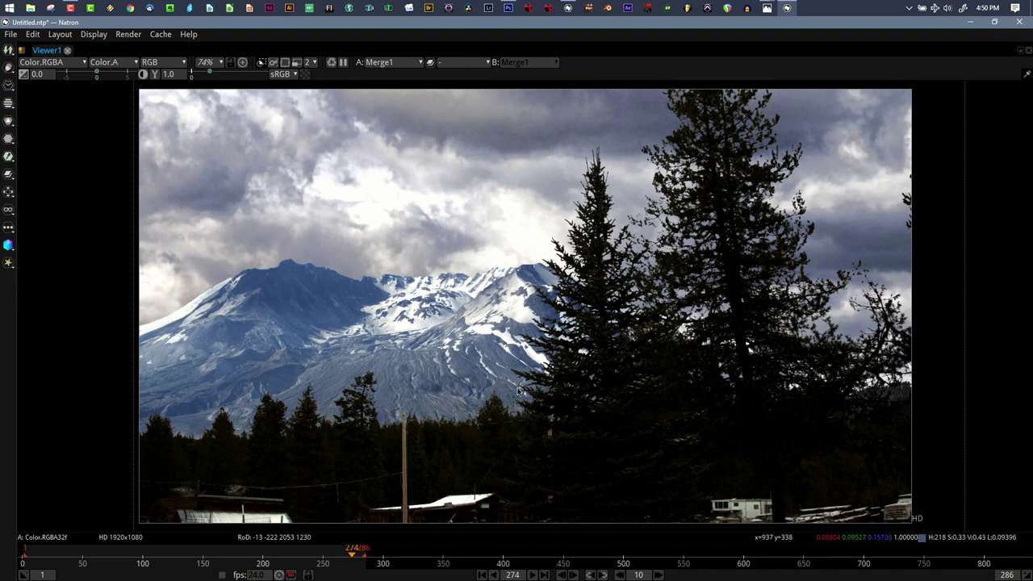
- Scrub the composite to frame 11, frame 77 and around frame 150
{"action": "scroll", "coordinate": [518, 391], "scroll_direction": "down", "scroll_amount": 2}
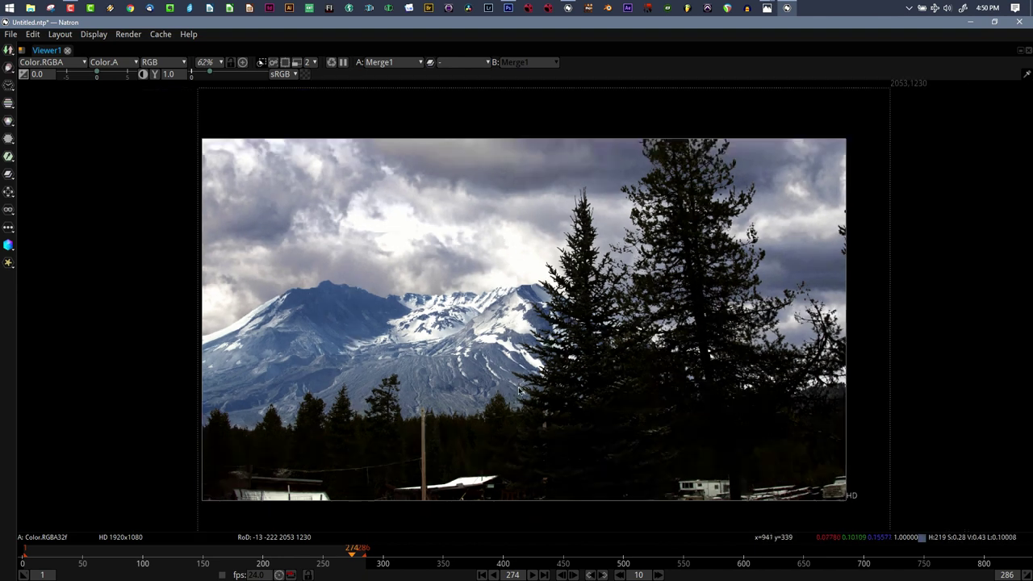
{"action": "left_click", "coordinate": [37, 555]}
{"action": "left_click_drag", "start_coordinate": [46, 555], "coordinate": [114, 555]}
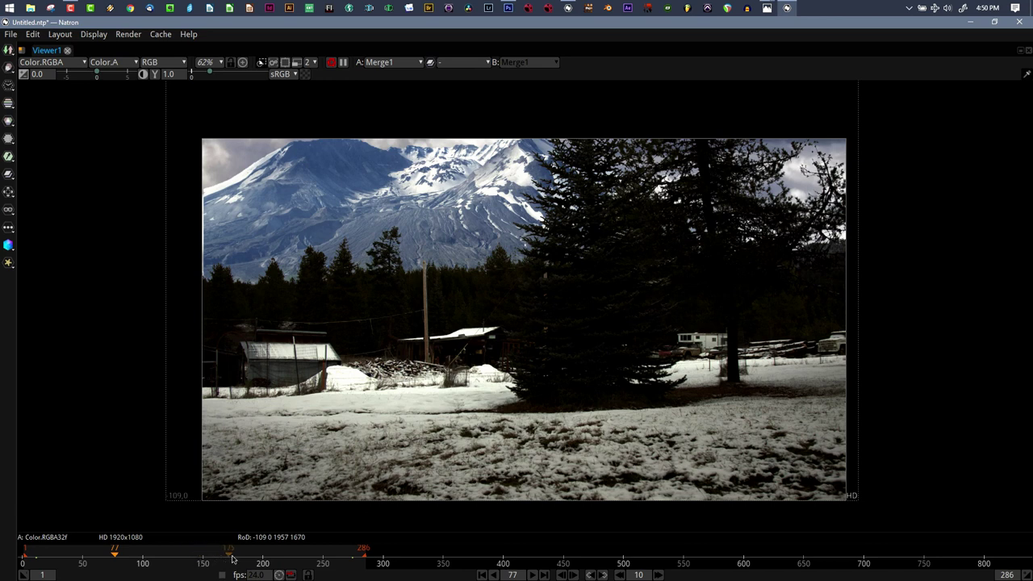
{"action": "left_click", "coordinate": [203, 557]}
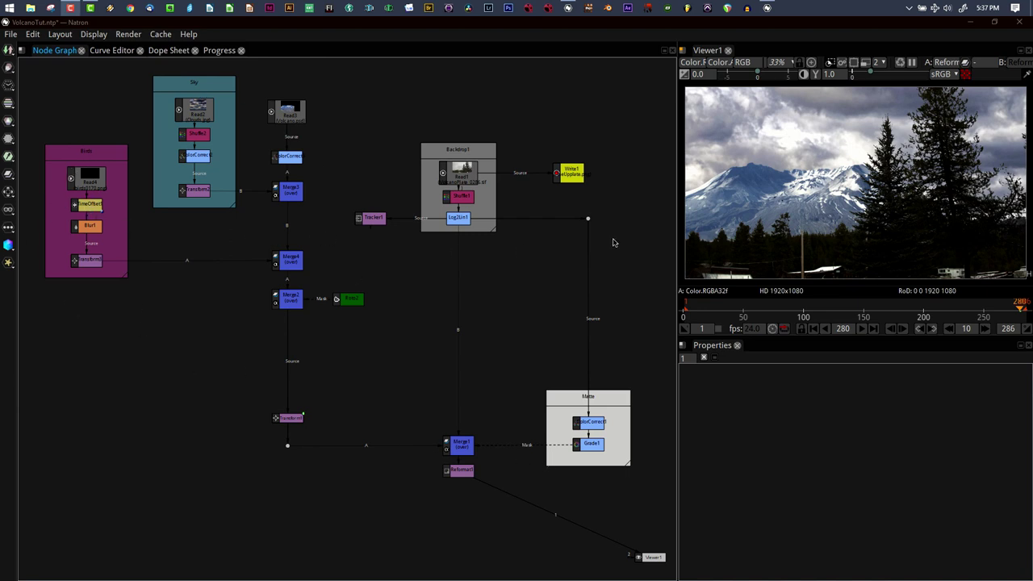
- Zoom the viewer and jump to frame 227
{"action": "scroll", "coordinate": [781, 198], "scroll_direction": "up", "scroll_amount": 5}
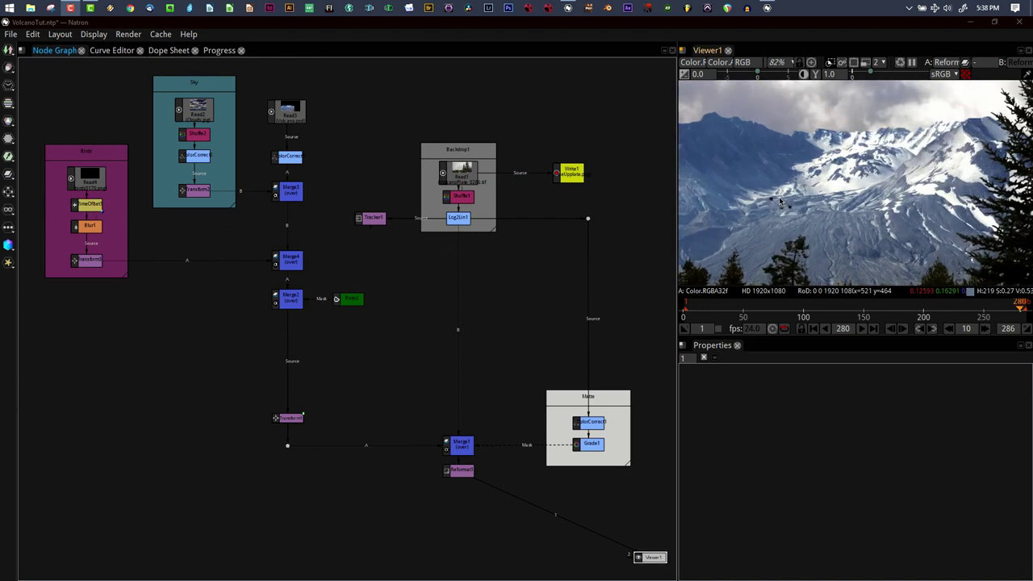
{"action": "left_click", "coordinate": [956, 305]}
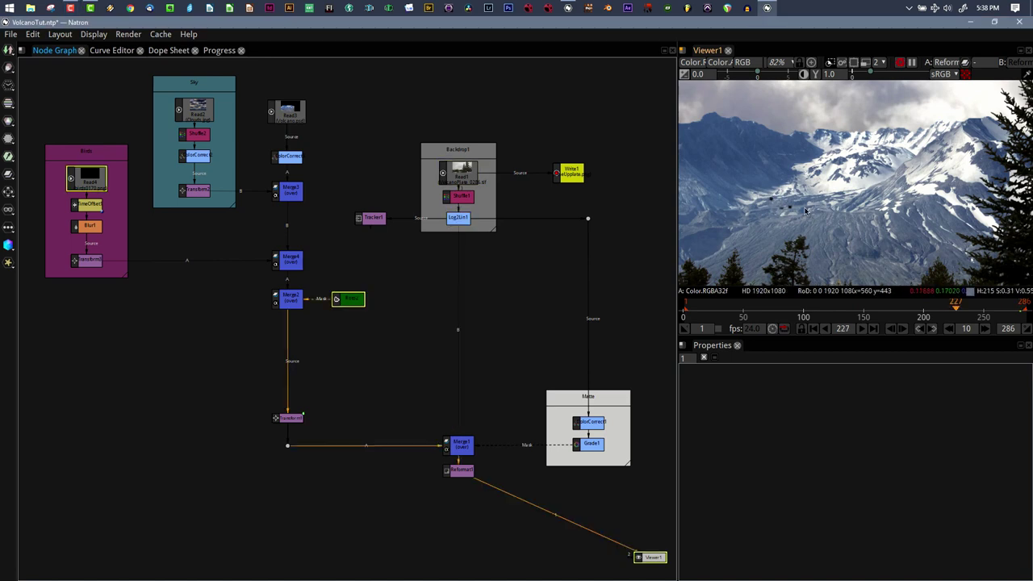
{"action": "scroll", "coordinate": [854, 190], "scroll_direction": "down", "scroll_amount": 4}
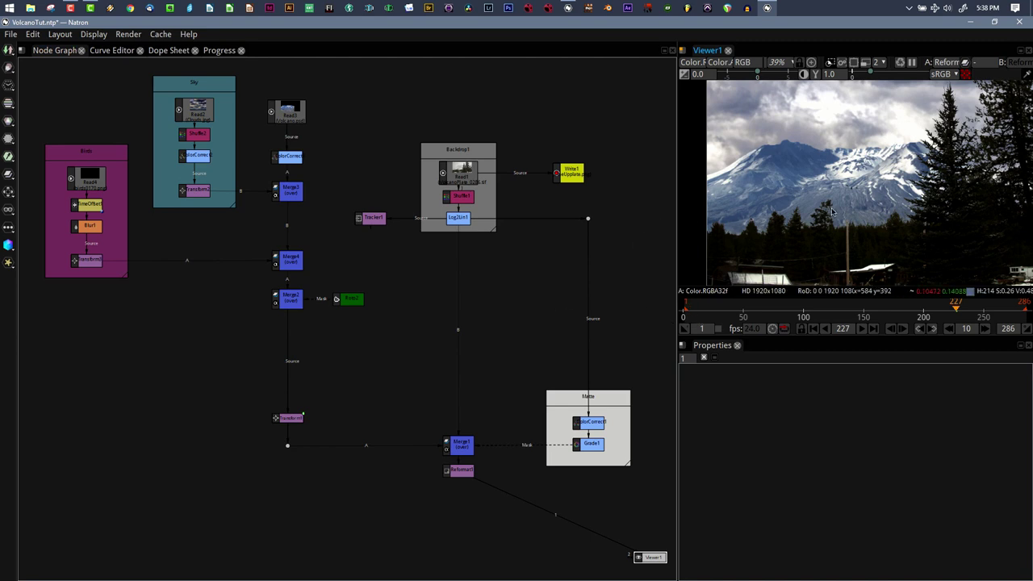
- Clear the node selection and bring up the plugin effect category menu
{"action": "scroll", "coordinate": [832, 211], "scroll_direction": "down", "scroll_amount": 2}
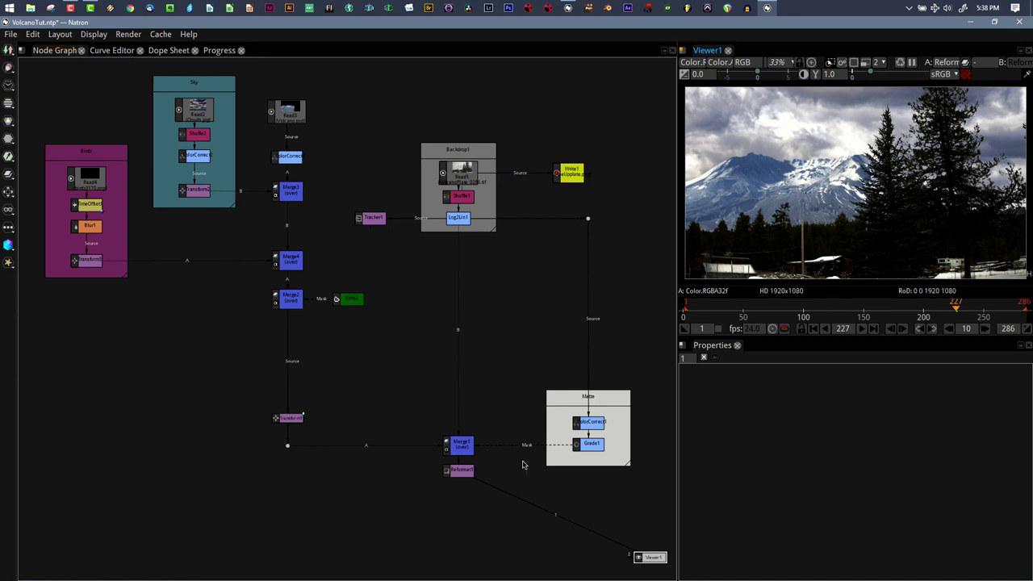
{"action": "left_click", "coordinate": [452, 495]}
{"action": "left_click", "coordinate": [458, 474]}
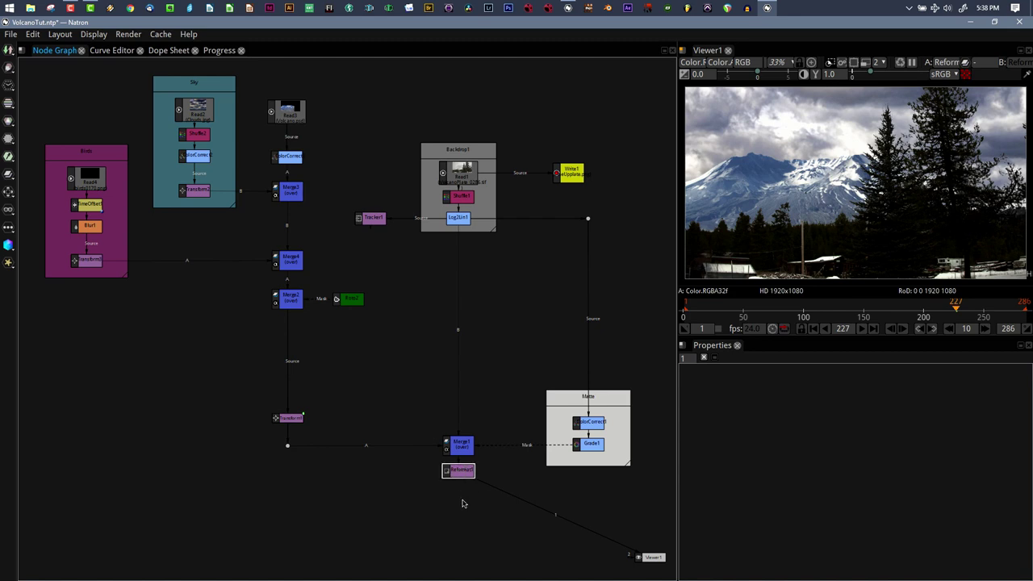
{"action": "left_click", "coordinate": [459, 494]}
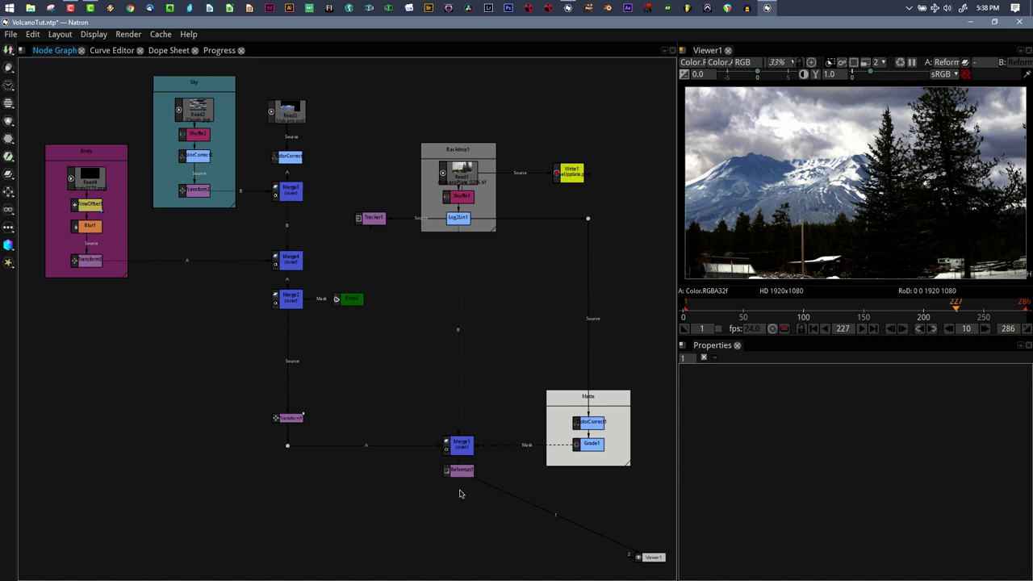
{"action": "left_click", "coordinate": [8, 245]}
{"action": "mouse_move", "coordinate": [52, 299]}
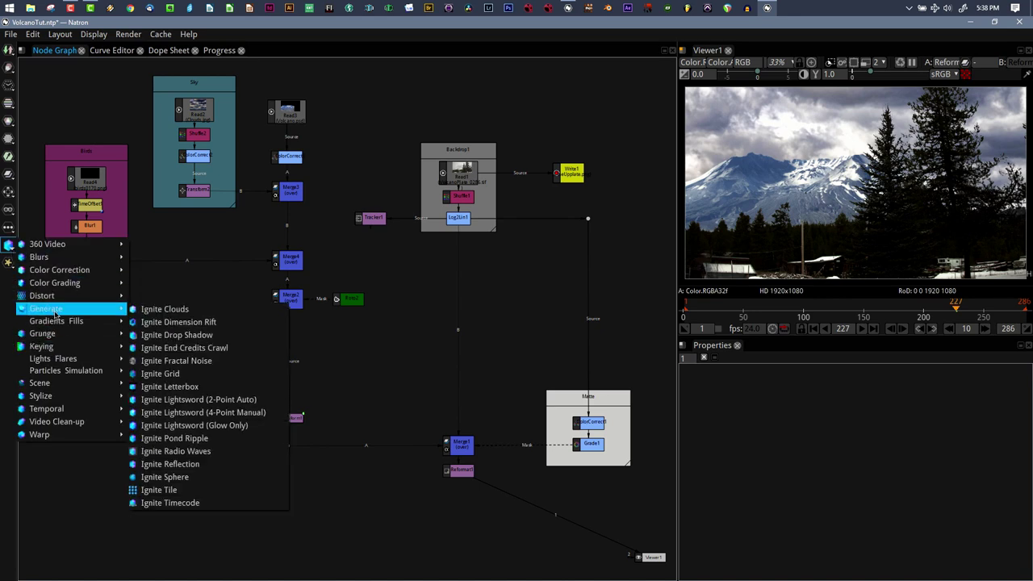
- Add an Ignite Letterbox below Reformat1, then delete both the letterbox and Reformat1
{"action": "left_click", "coordinate": [167, 388]}
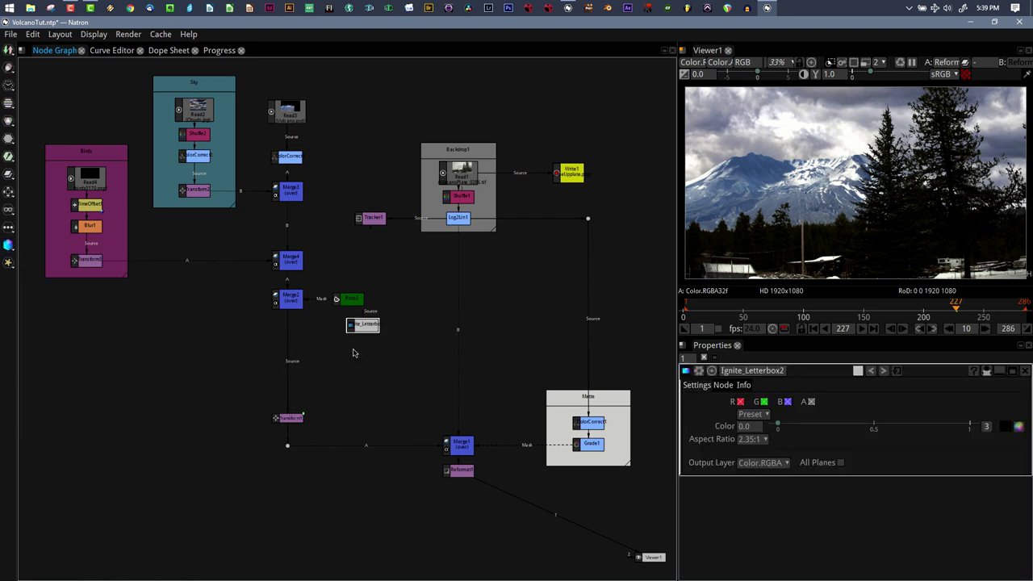
{"action": "left_click_drag", "start_coordinate": [360, 327], "coordinate": [455, 515]}
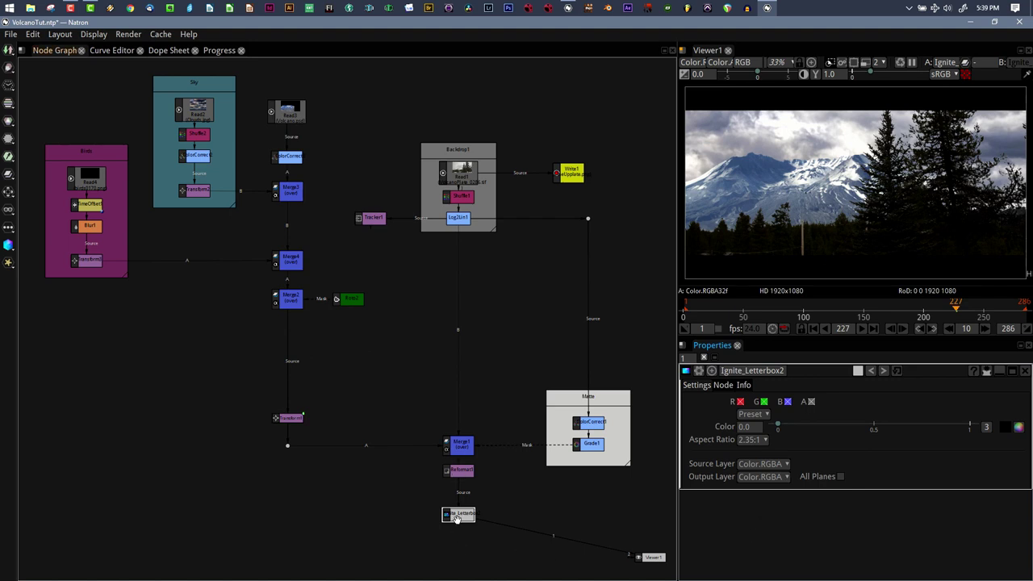
{"action": "key", "text": "Delete"}
{"action": "left_click", "coordinate": [459, 469]}
{"action": "key", "text": "Delete"}
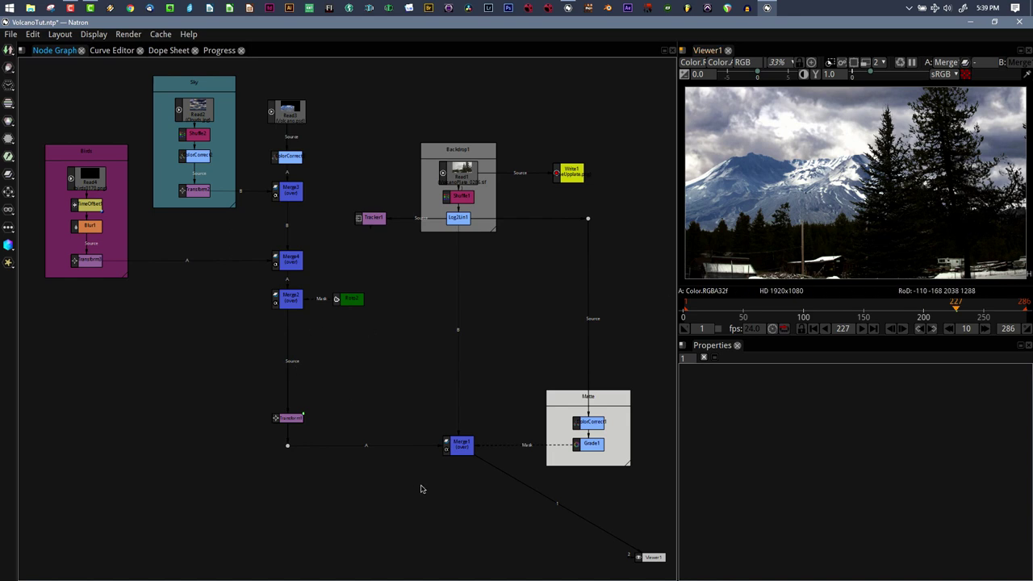
- Create an Ignite Letterbox node via 'letter', connect it to Merge1, and dismiss the multi-resolution error
{"action": "key", "text": "Tab"}
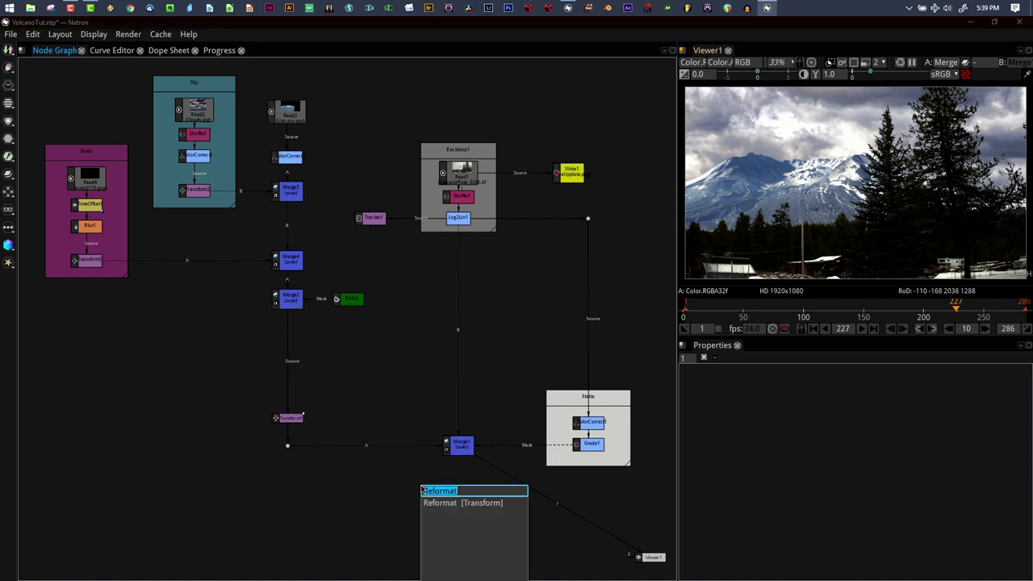
{"action": "type", "text": "letter"}
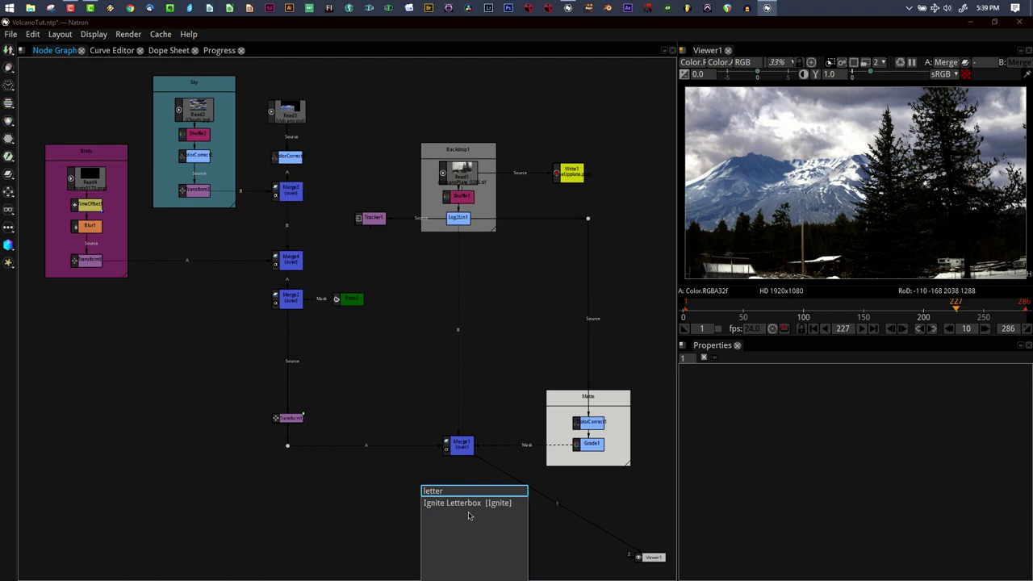
{"action": "left_click", "coordinate": [469, 503]}
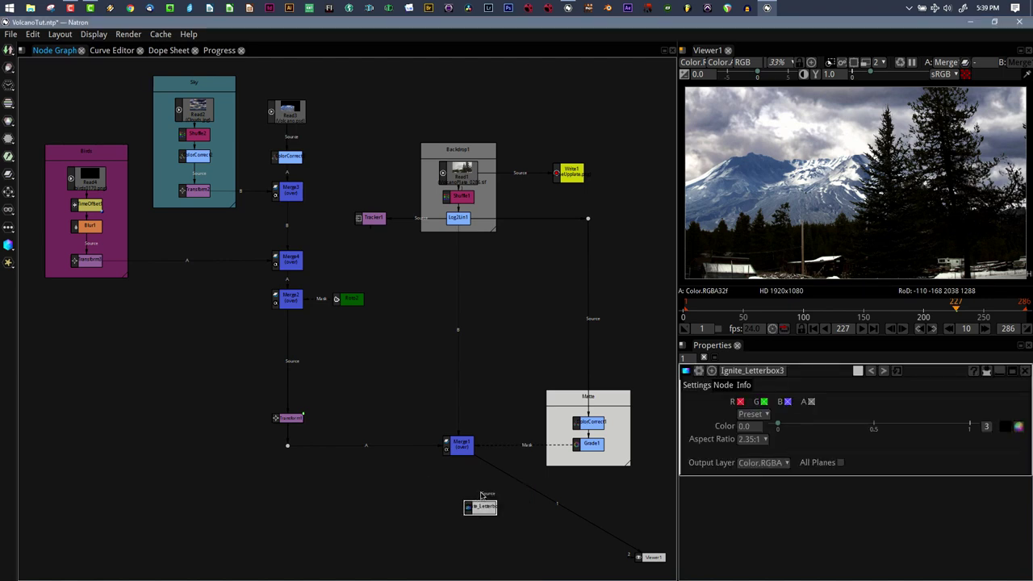
{"action": "left_click_drag", "start_coordinate": [482, 494], "coordinate": [463, 450]}
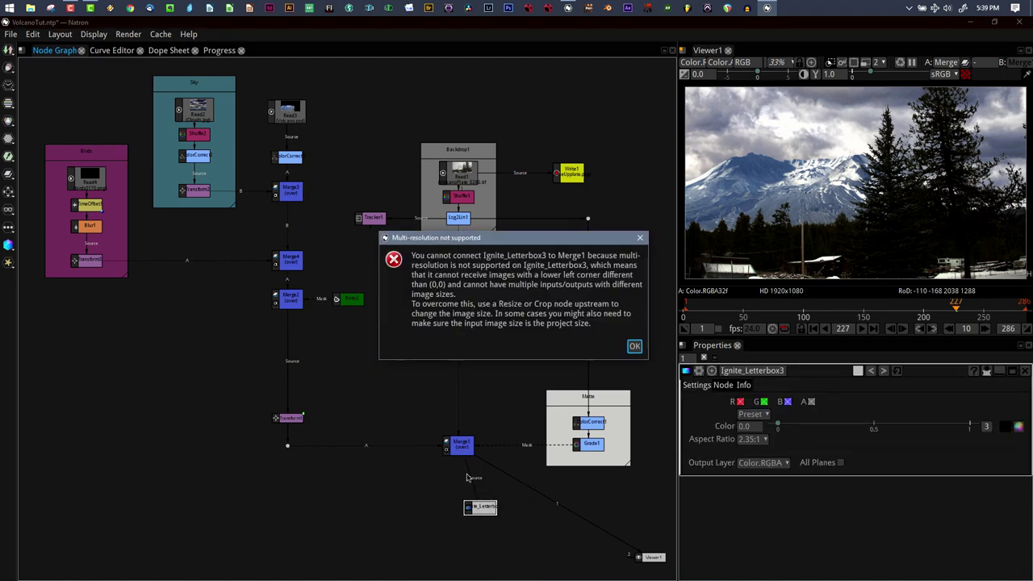
{"action": "left_click", "coordinate": [634, 346]}
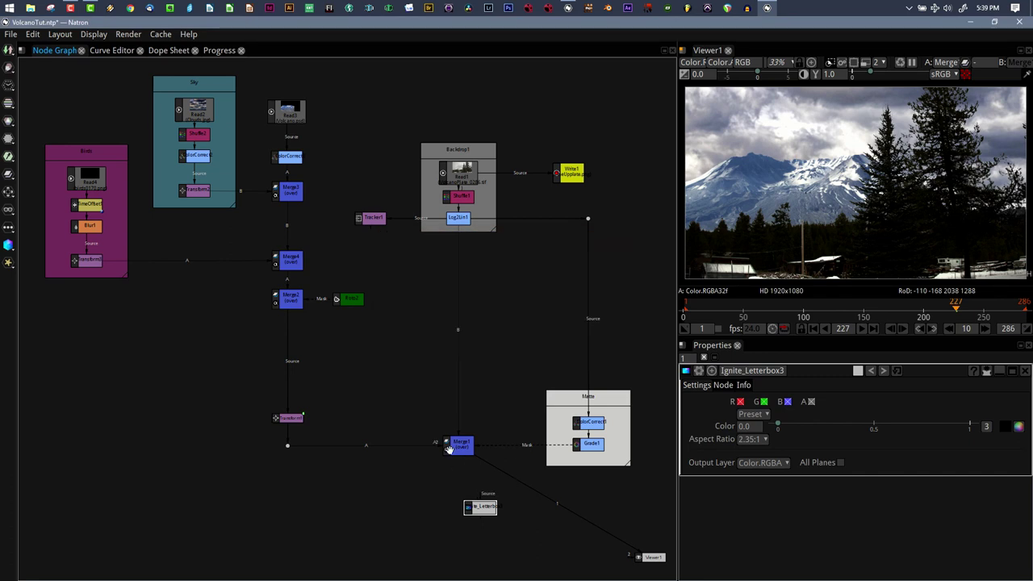
- Add a Reformat node under Merge1 with HD 1920x1080 output
{"action": "left_click", "coordinate": [456, 446]}
{"action": "key", "text": "Tab"}
{"action": "type", "text": "Ref"}
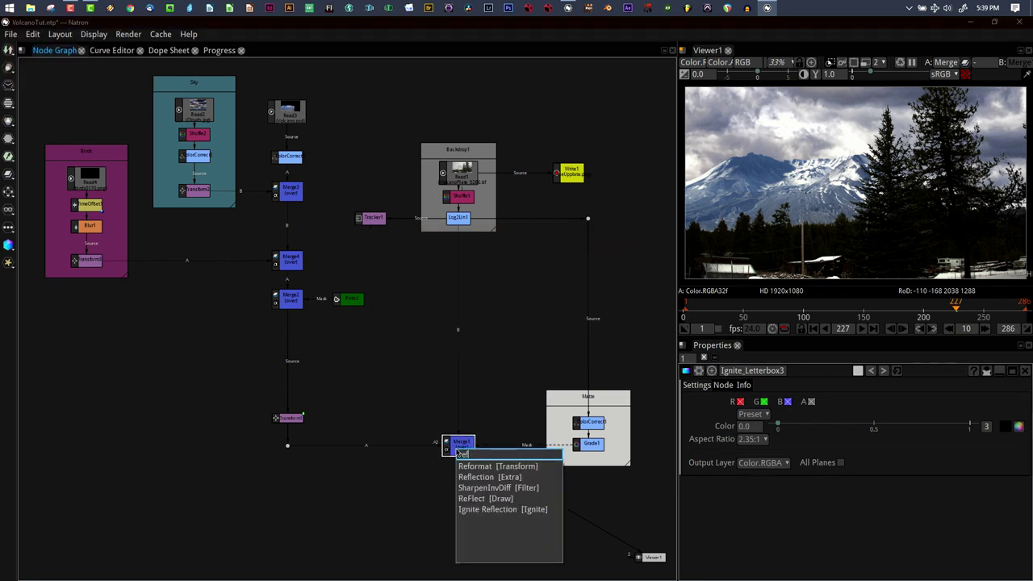
{"action": "left_click", "coordinate": [481, 467]}
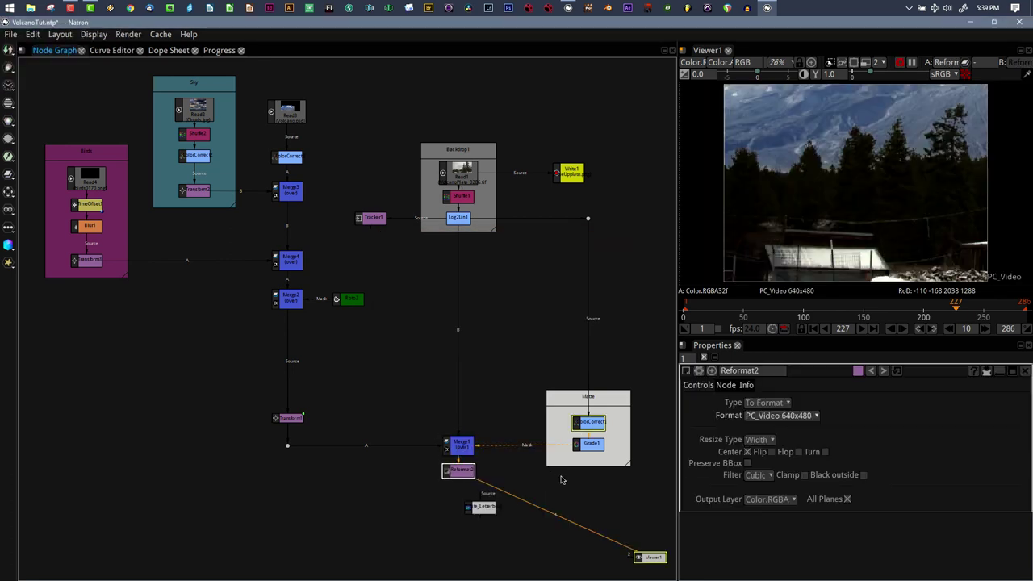
{"action": "left_click", "coordinate": [779, 416]}
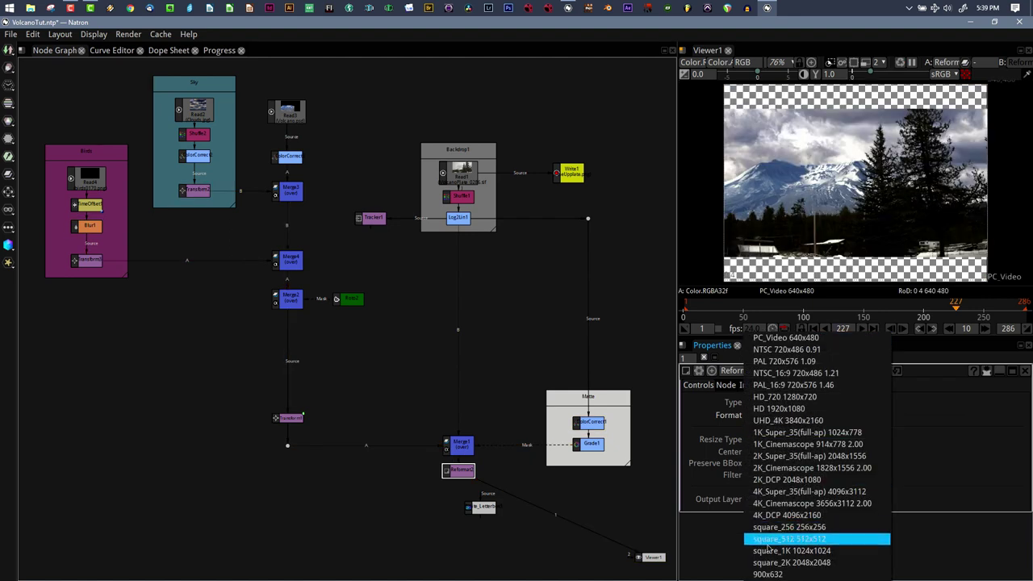
{"action": "key", "text": "Escape"}
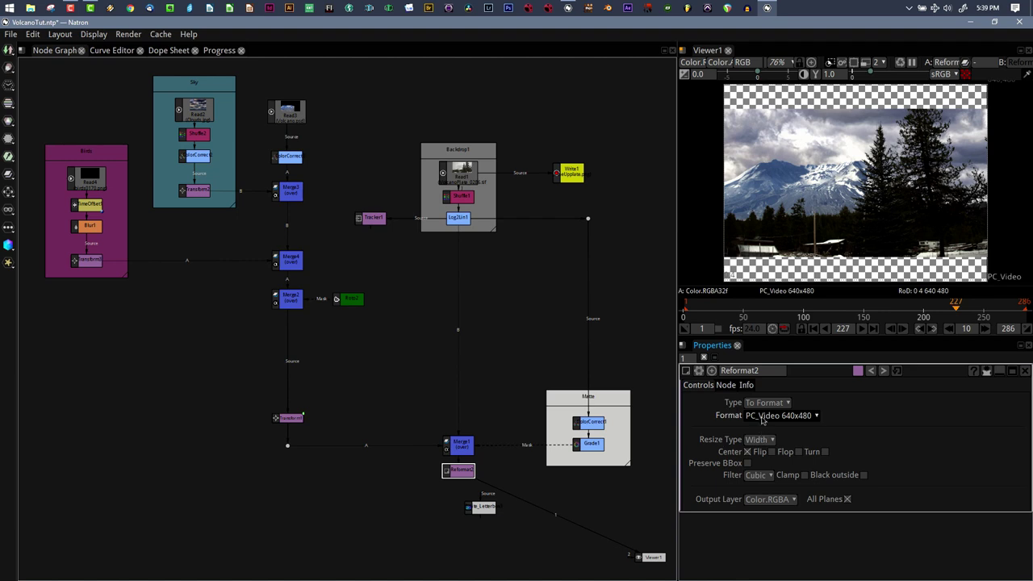
- Place the letterbox below Reformat2, view its output, and maximize the viewer
{"action": "scroll", "coordinate": [780, 415], "scroll_direction": "down", "scroll_amount": 6}
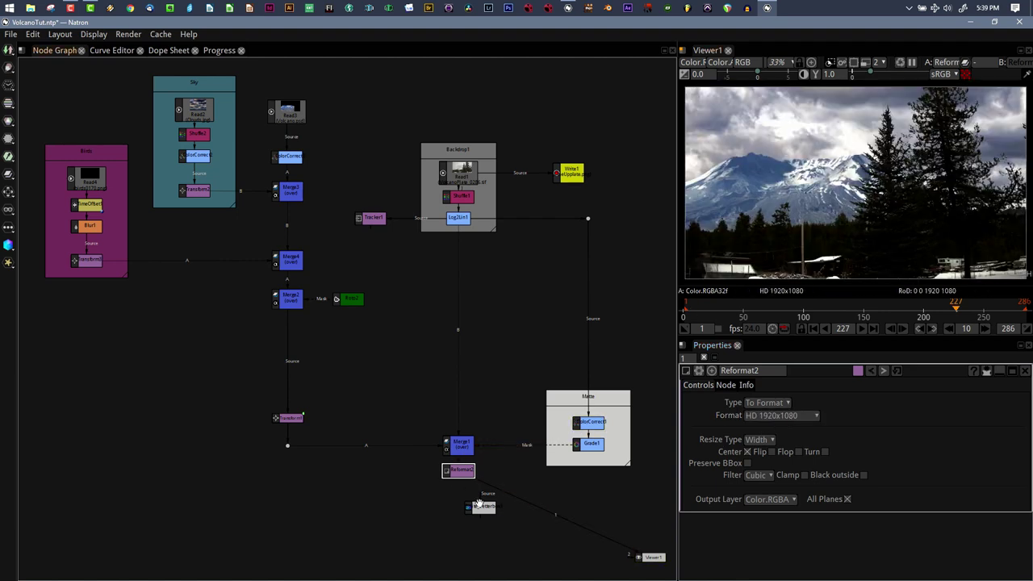
{"action": "left_click_drag", "start_coordinate": [481, 506], "coordinate": [458, 505]}
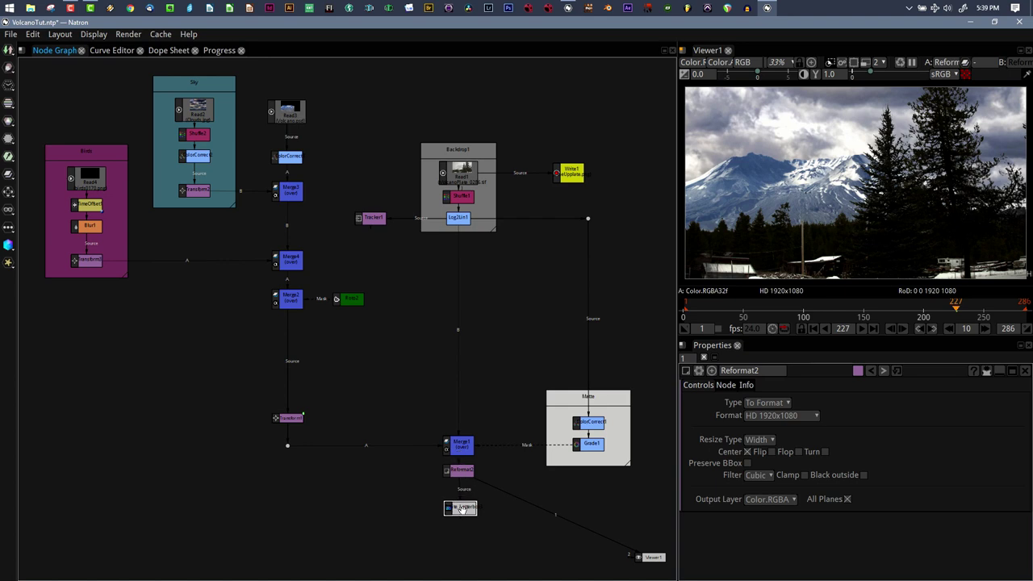
{"action": "key", "text": "1"}
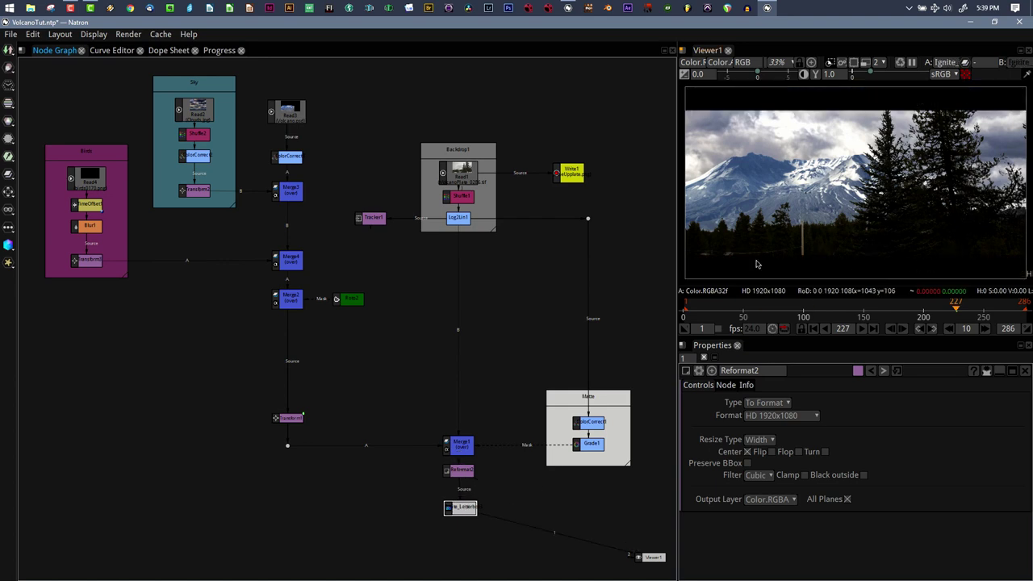
{"action": "key", "text": "space"}
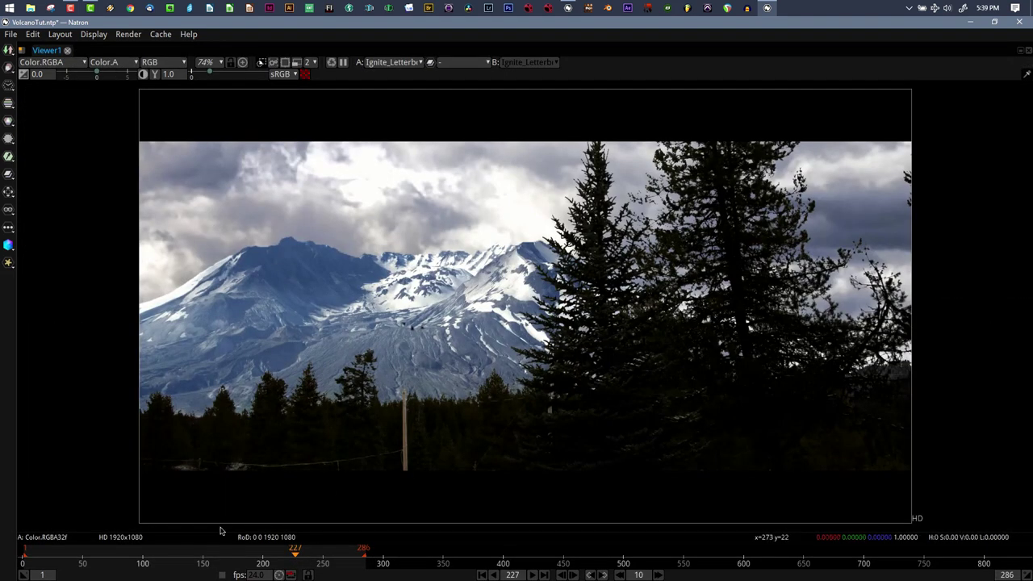
{"action": "left_click", "coordinate": [33, 555]}
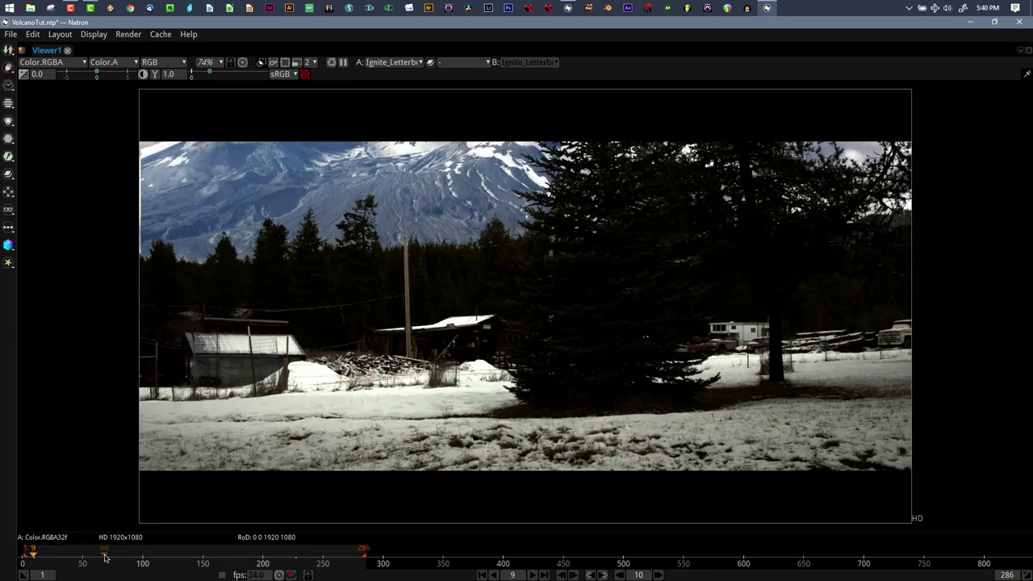
{"action": "left_click", "coordinate": [106, 555]}
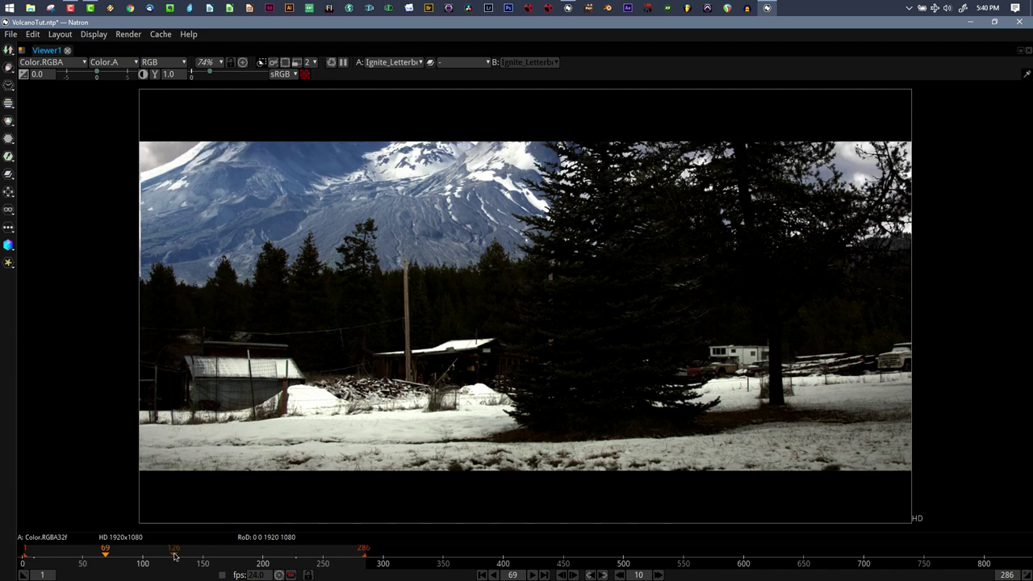
{"action": "left_click", "coordinate": [174, 555]}
{"action": "left_click_drag", "start_coordinate": [245, 555], "coordinate": [292, 555]}
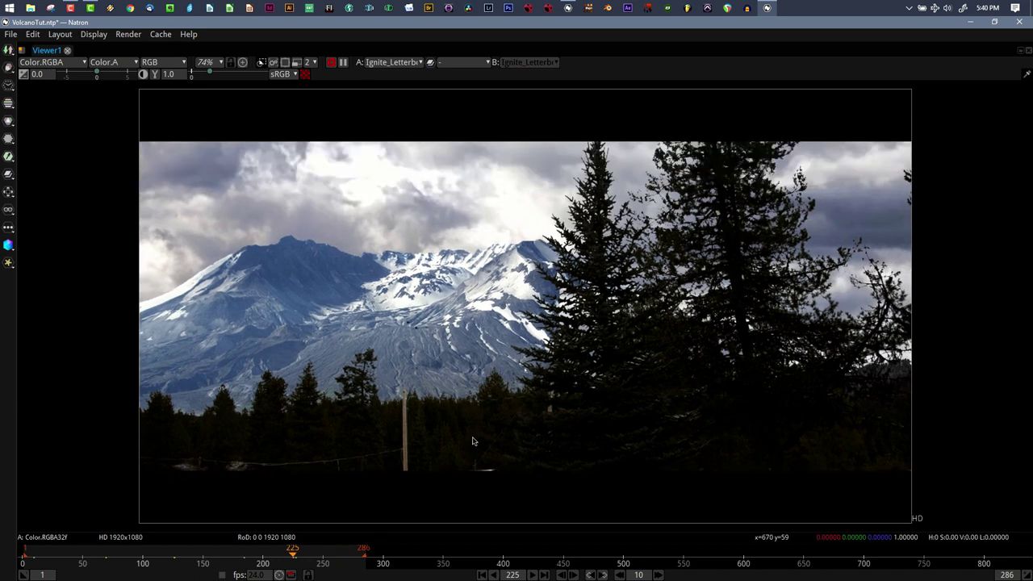
{"action": "left_click", "coordinate": [342, 555]}
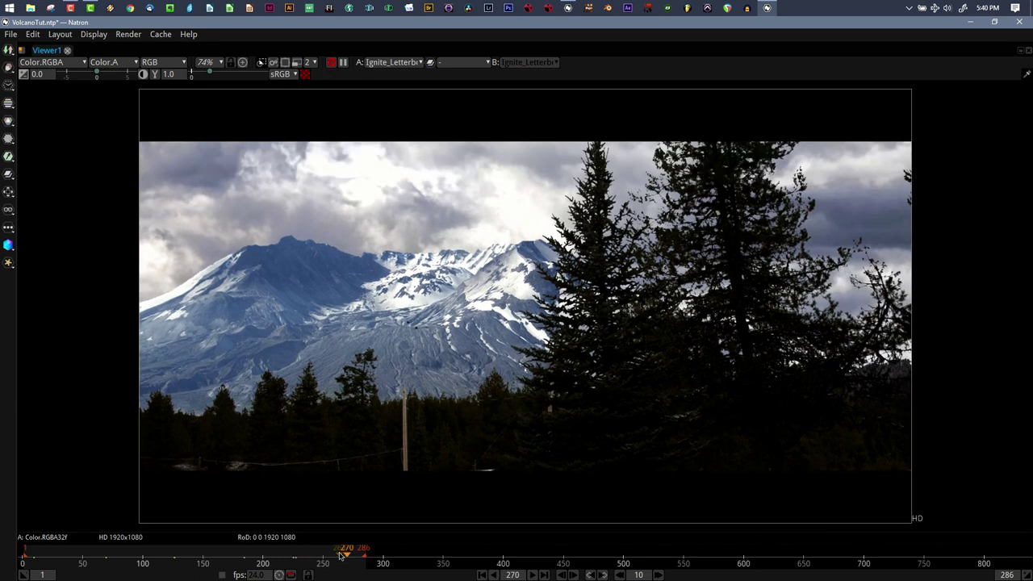